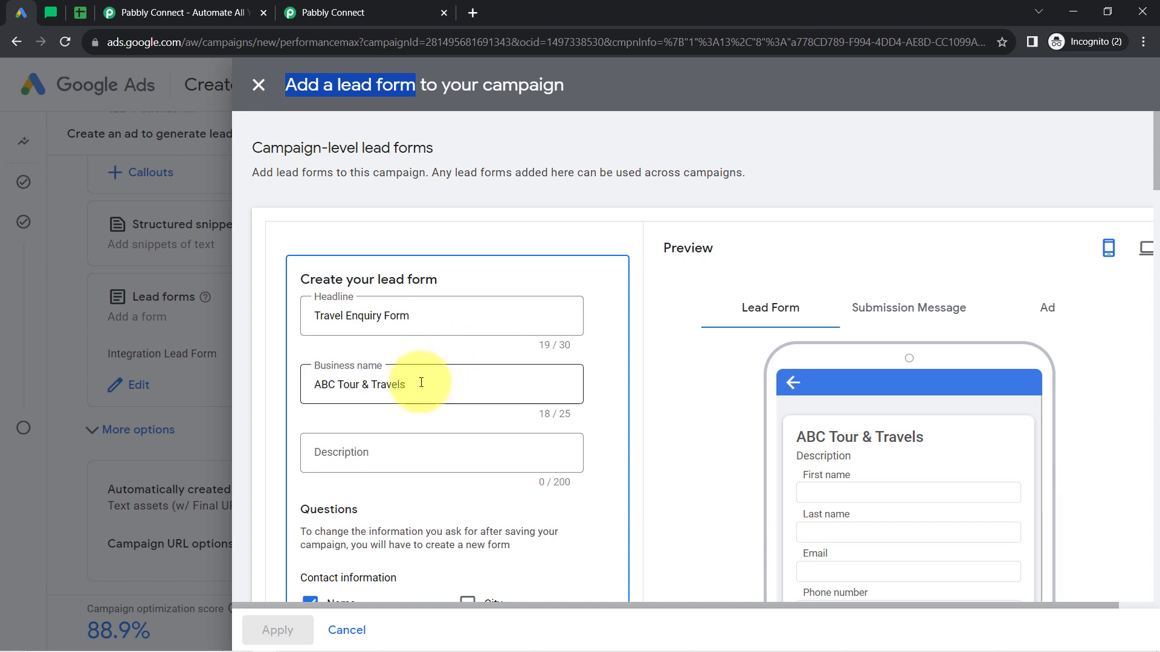
Review the MailerLite subscriber list, the Leads spreadsheet's columns and the Google Ads campaign's lead form.
left_click(54, 12)
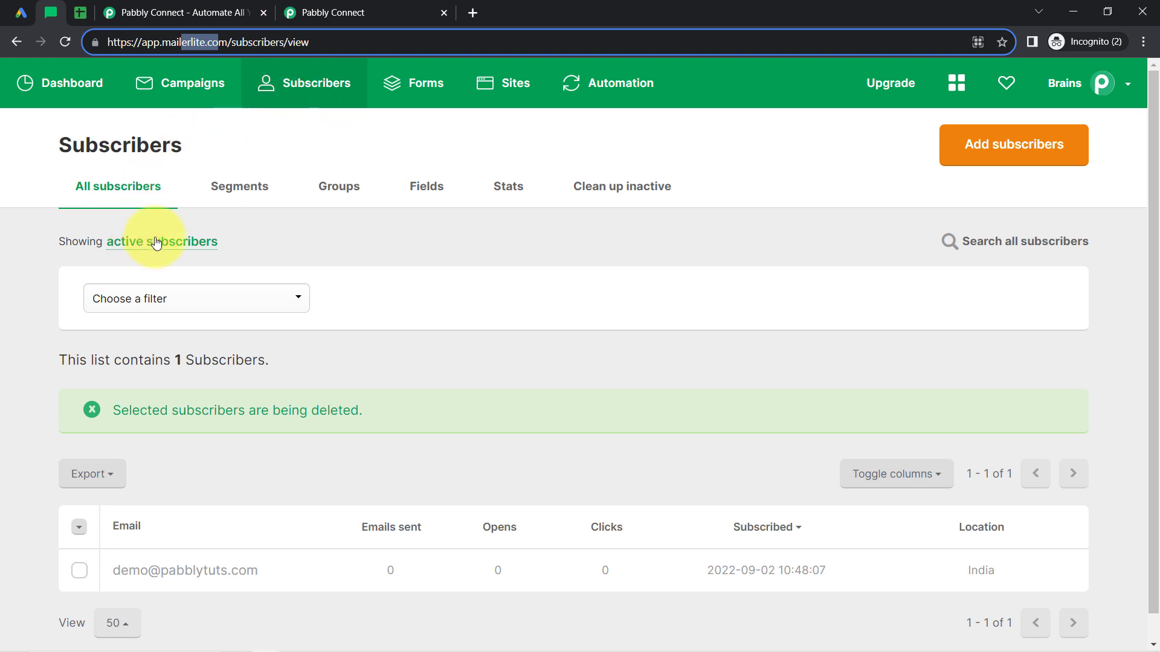
left_click(81, 12)
left_click_drag(148, 266, 933, 364)
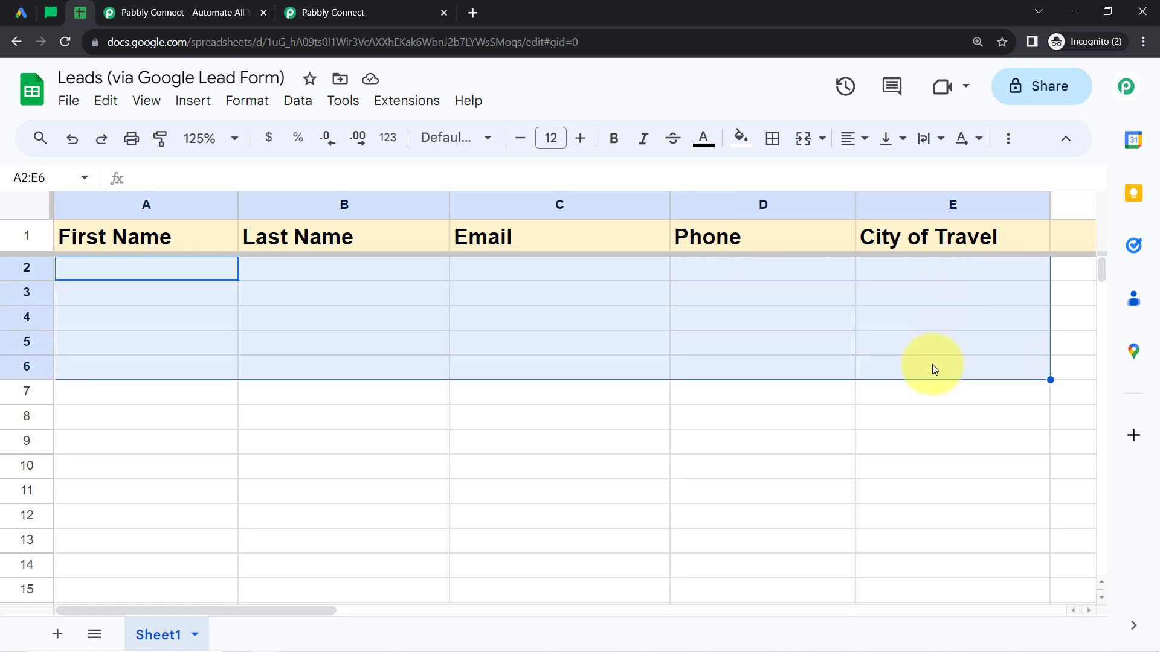
left_click(16, 15)
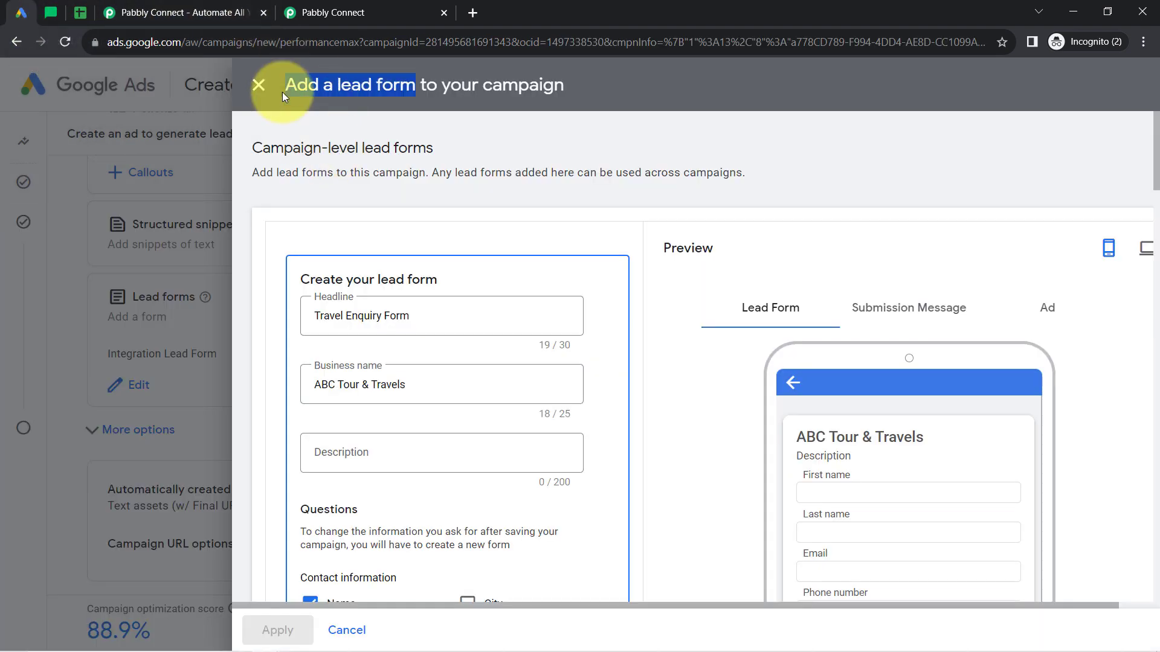
left_click(53, 13)
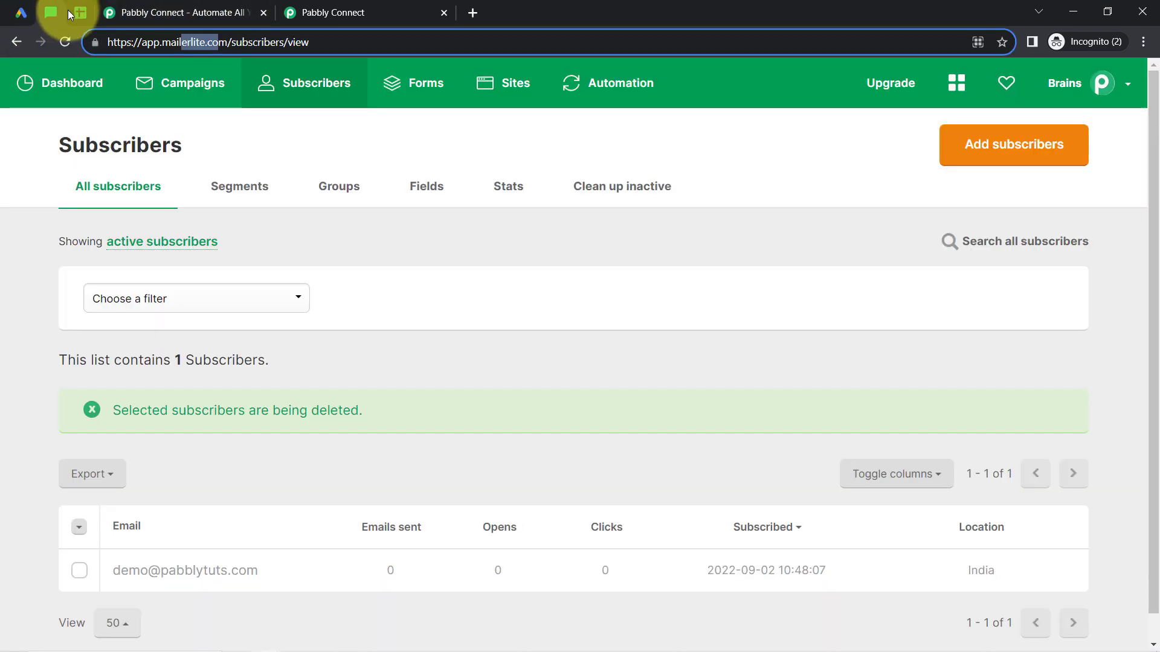
left_click(81, 13)
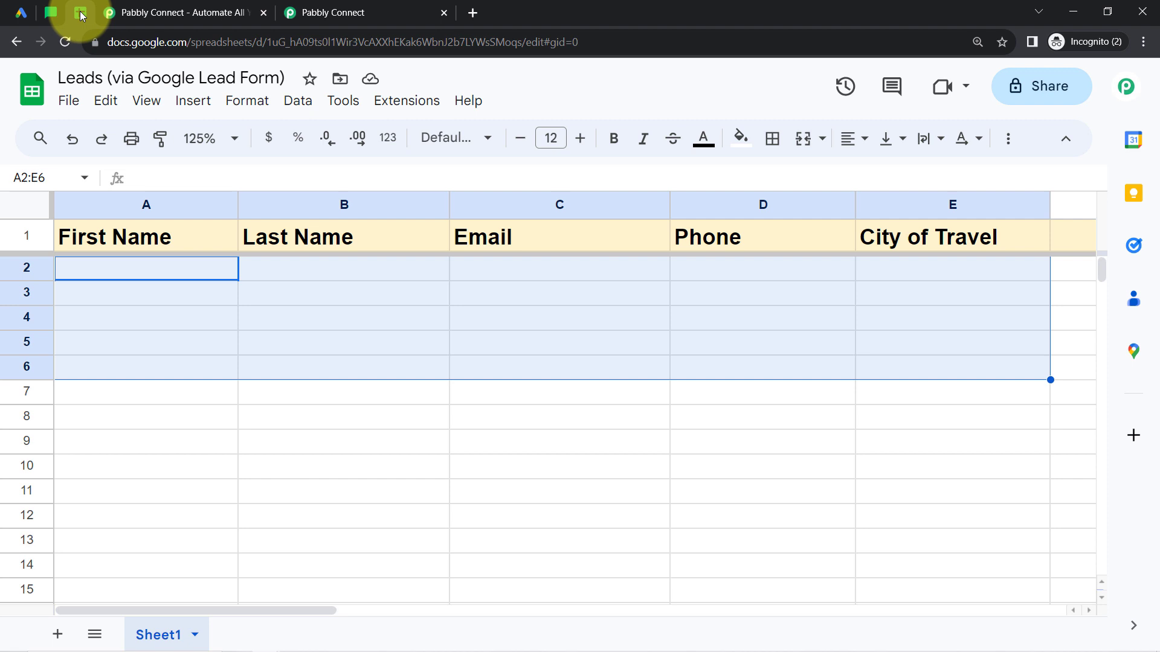
Look over the Pabbly Connect landing page, including its web address and headline, and glance at the account dashboard.
left_click(155, 13)
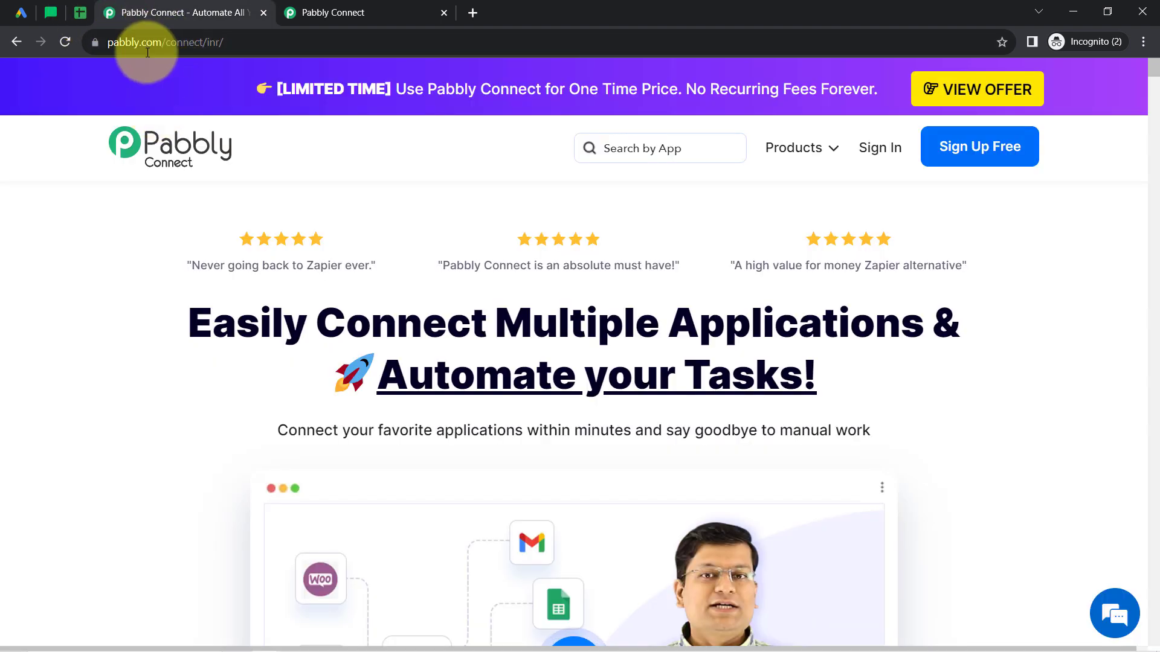
left_click_drag(132, 47, 258, 44)
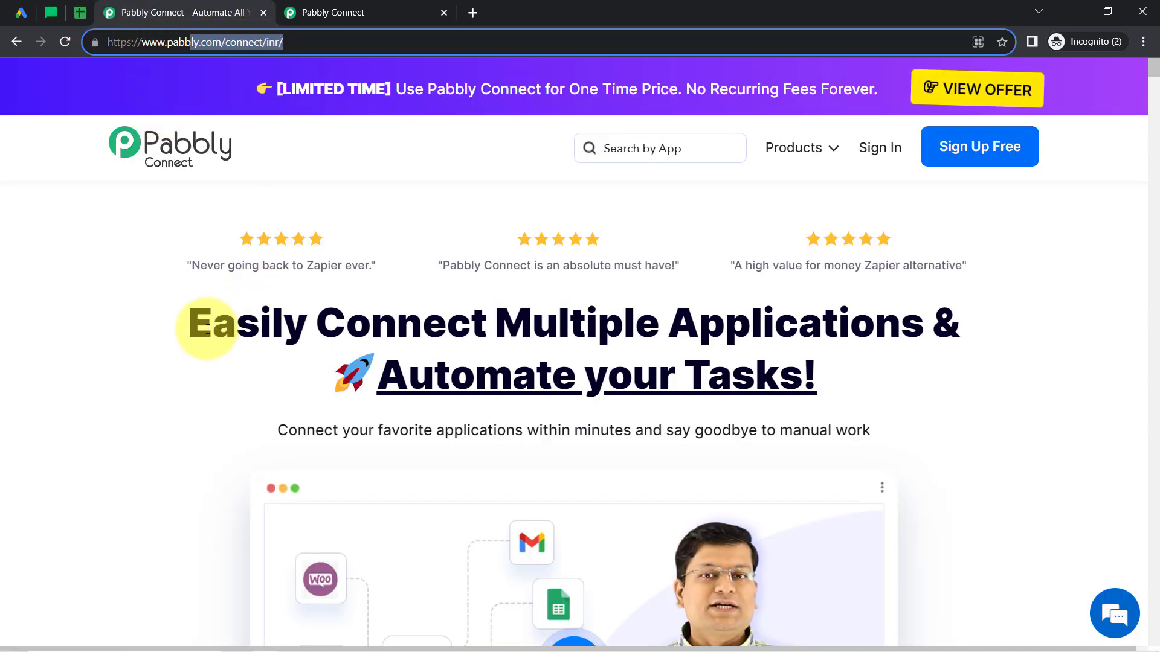
left_click_drag(212, 323, 814, 391)
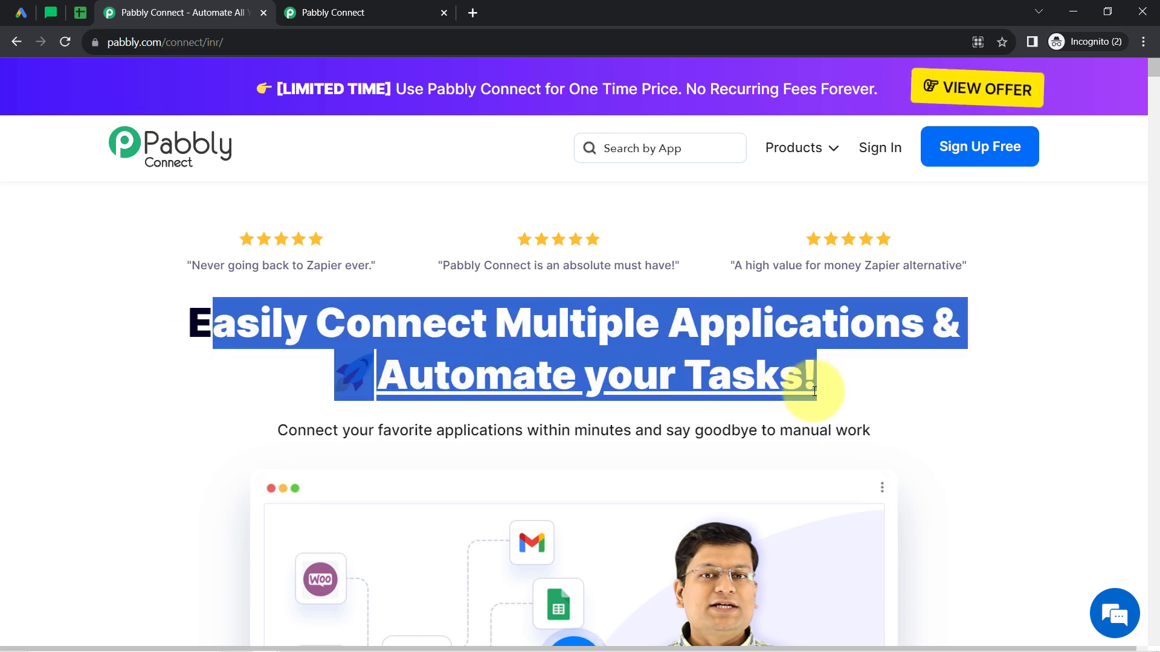
left_click(361, 7)
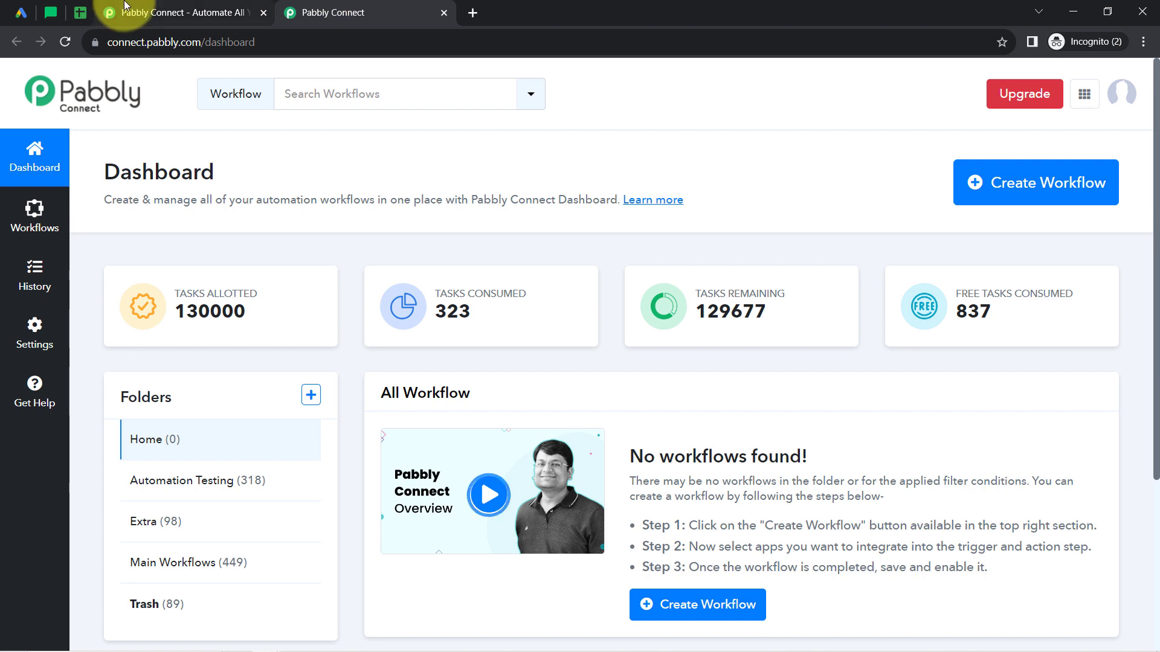
left_click(143, 12)
left_click(1145, 175)
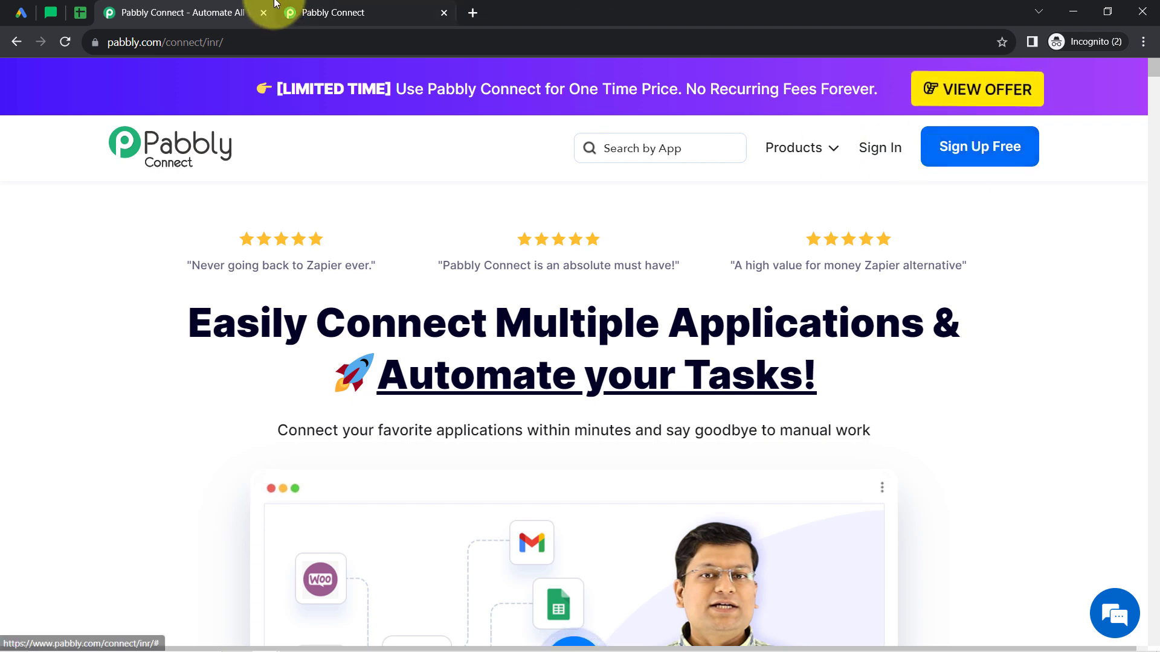
From the Pabbly Connect dashboard, create a workflow named "Add Google Ads Leads to MailerLite & Google Sheets" in the Main Workflows folder.
left_click(377, 12)
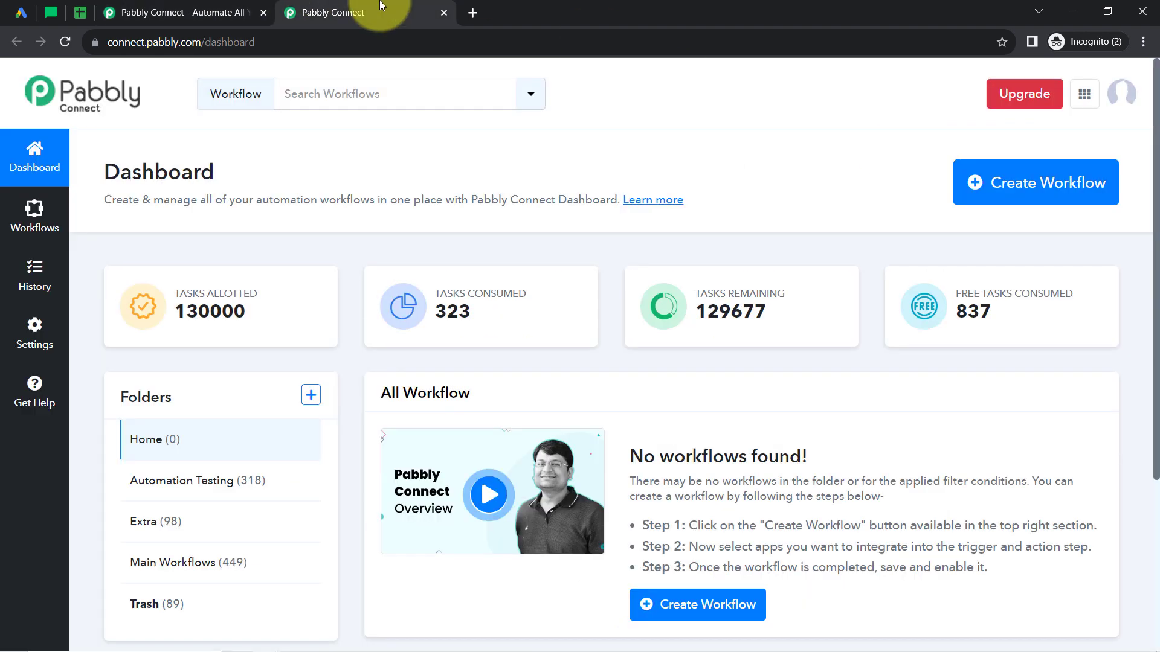
double_click(196, 172)
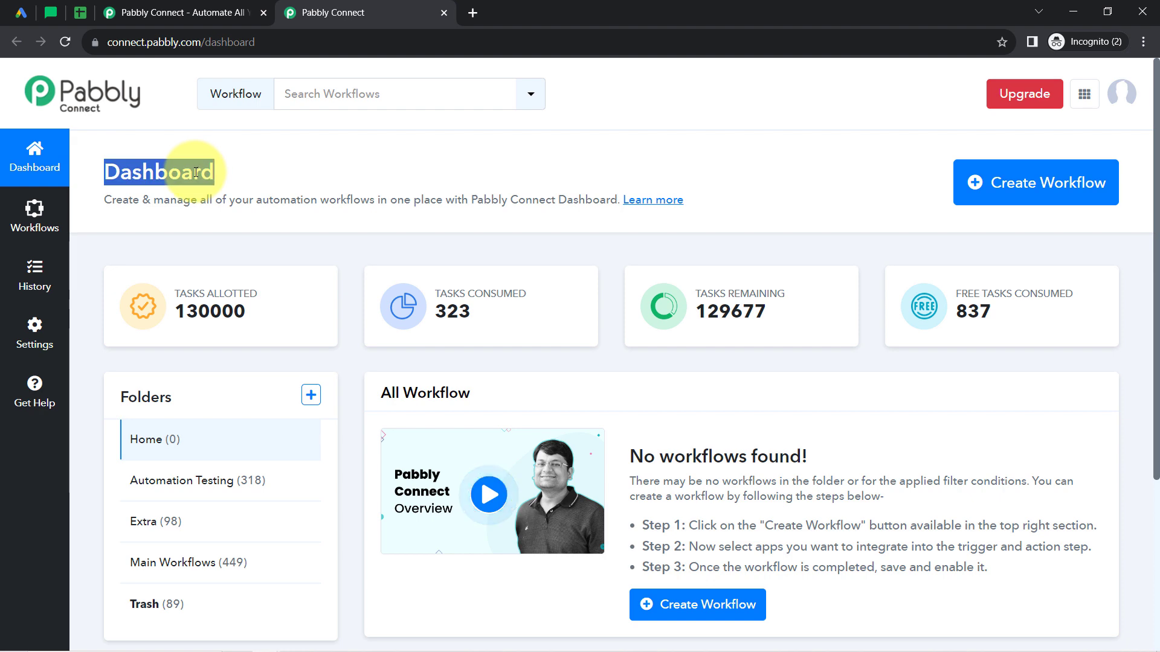
left_click(1036, 184)
right_click(456, 310)
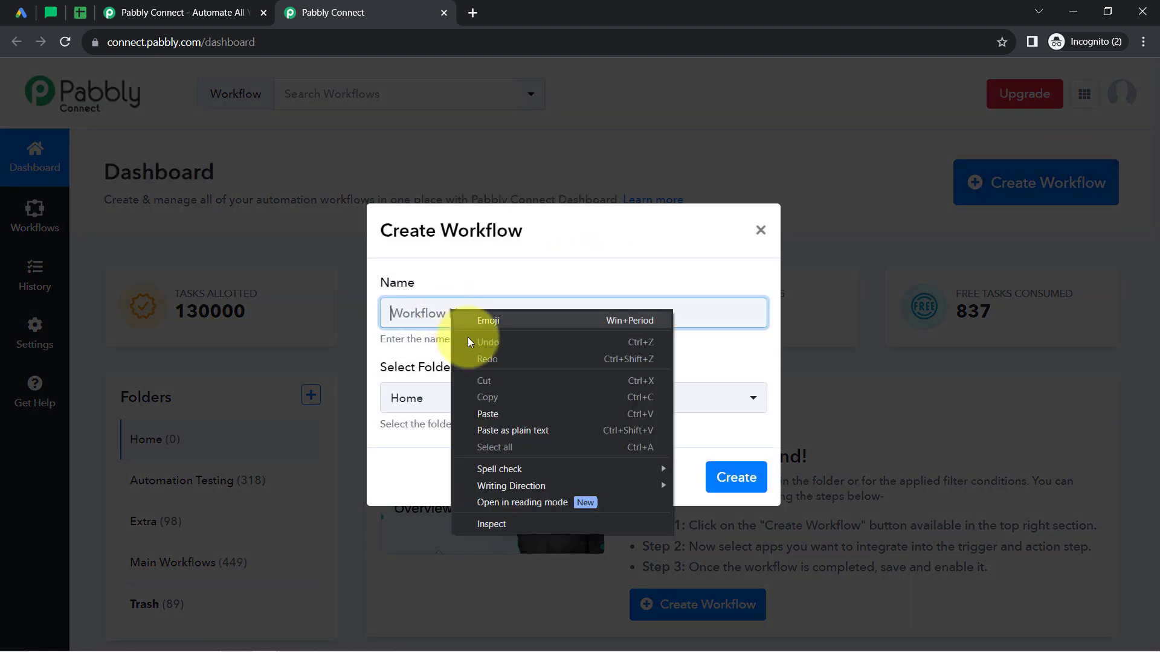
left_click(480, 414)
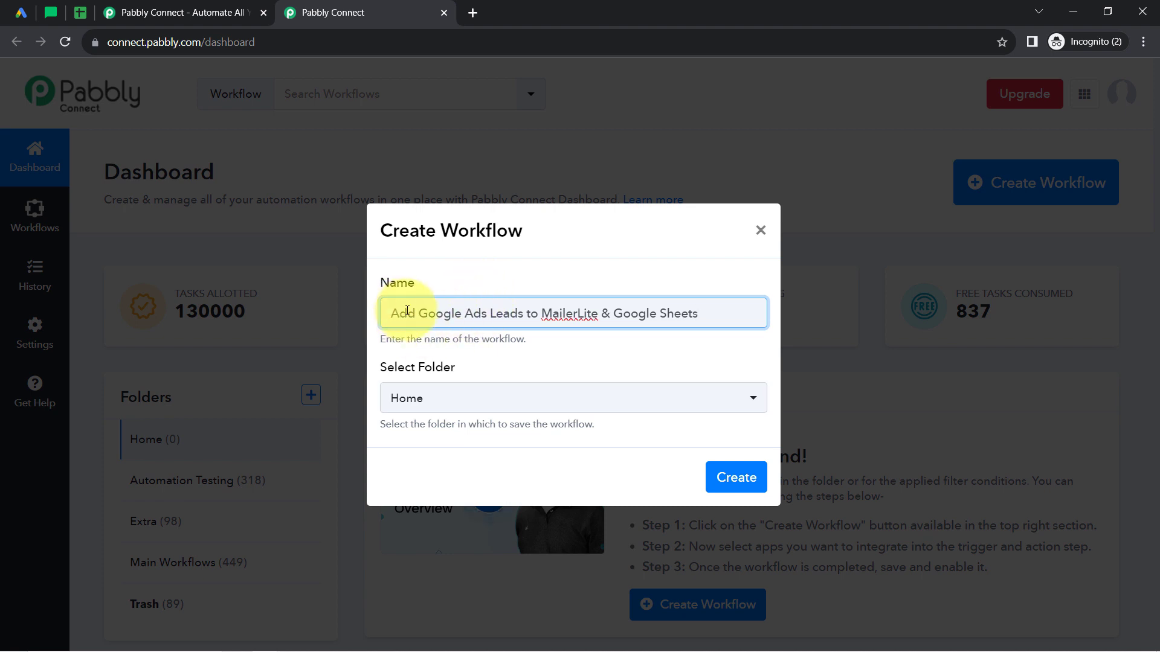
left_click_drag(440, 315, 703, 311)
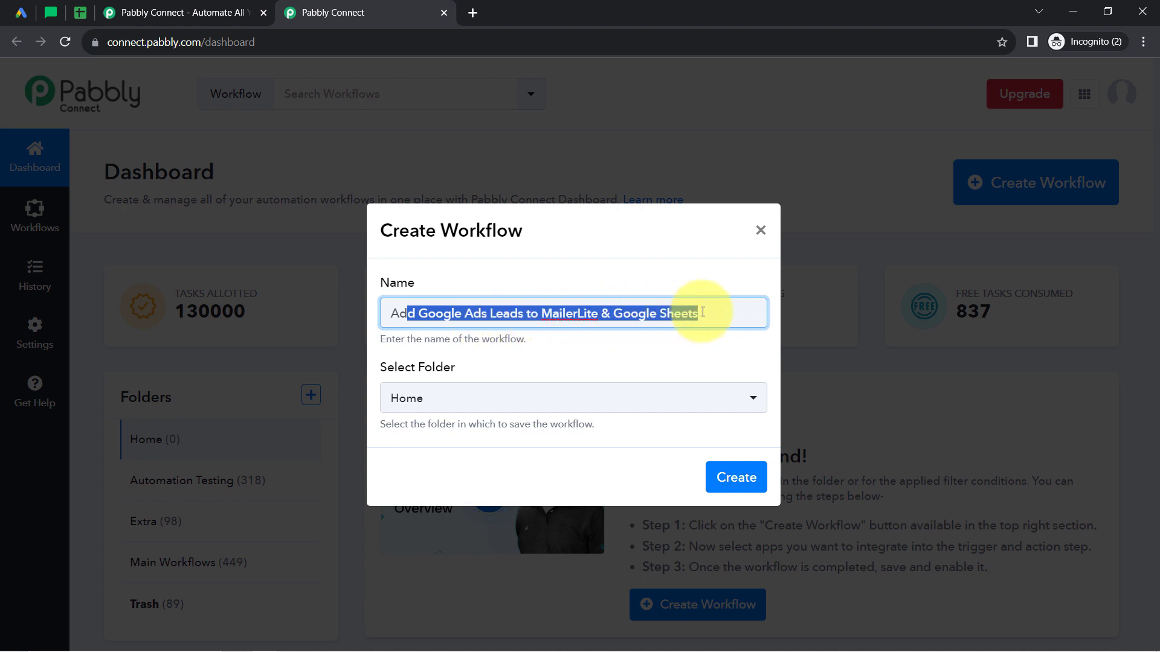
left_click(491, 400)
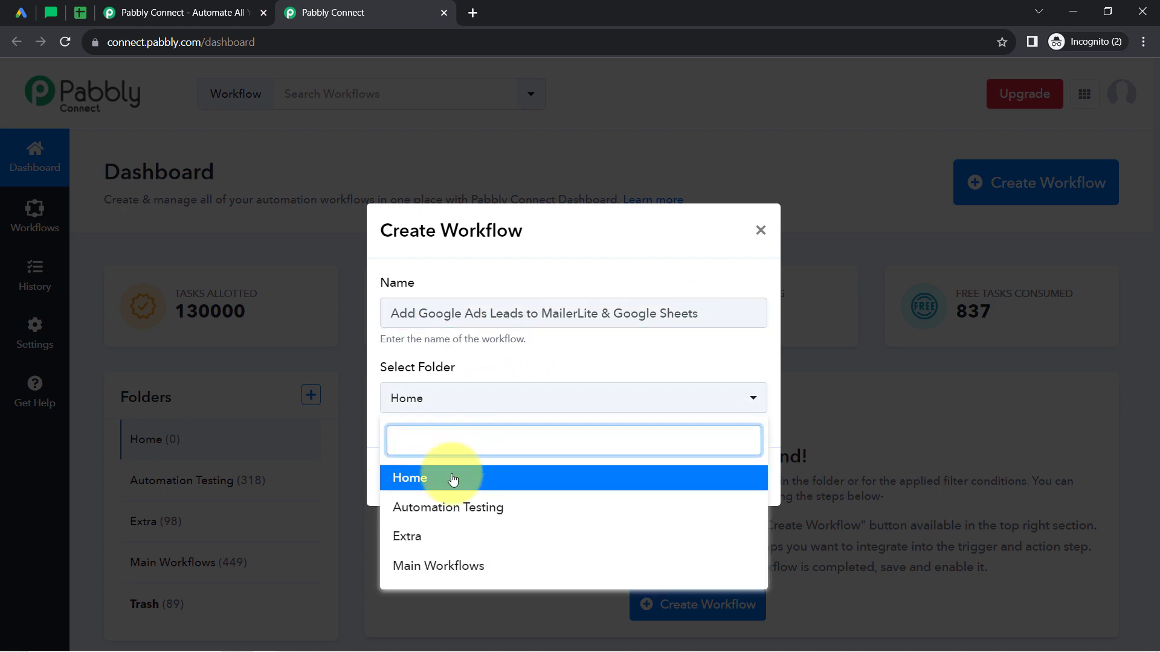
left_click(430, 564)
left_click(726, 481)
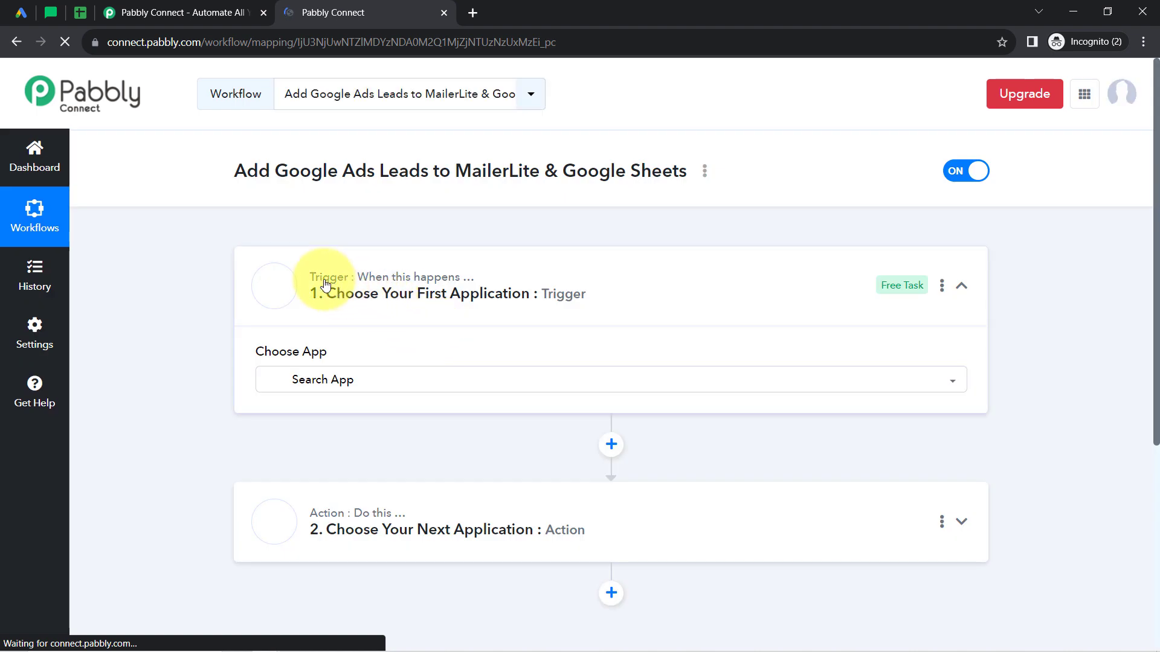
mouse_move(450, 280)
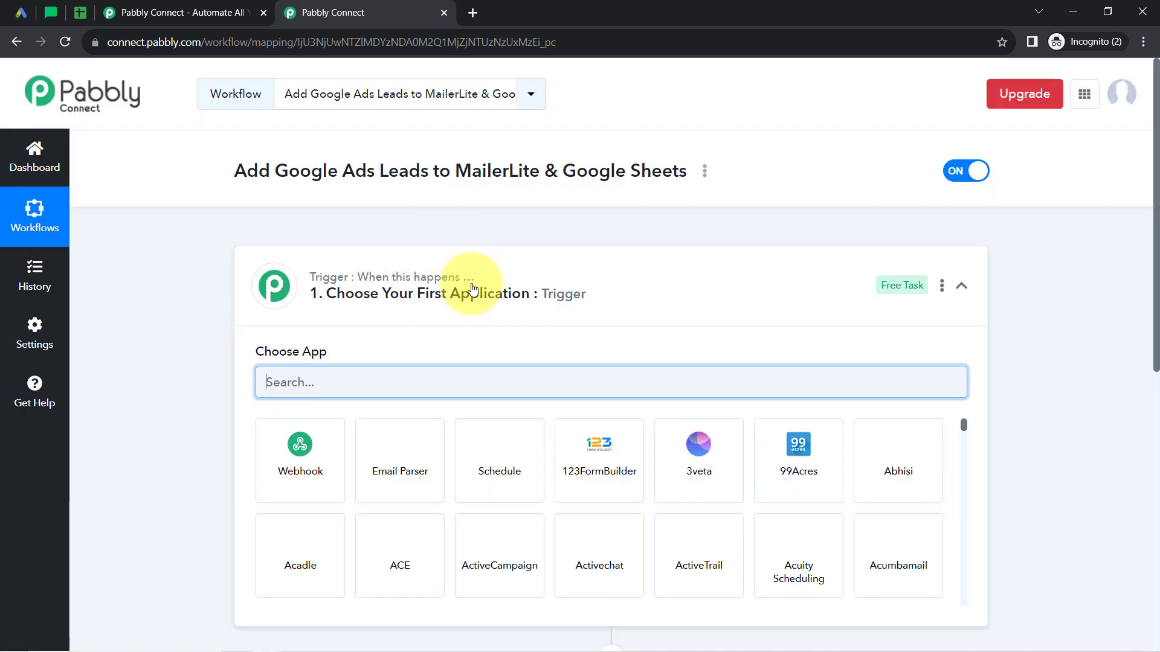
left_click(470, 308)
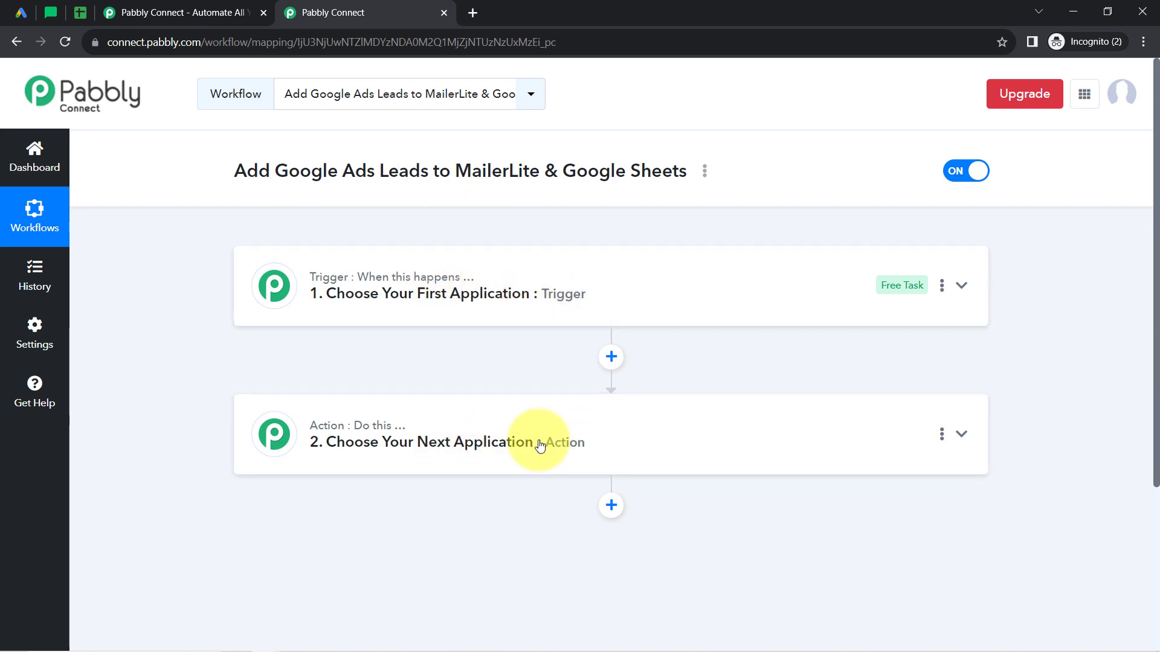
left_click(506, 293)
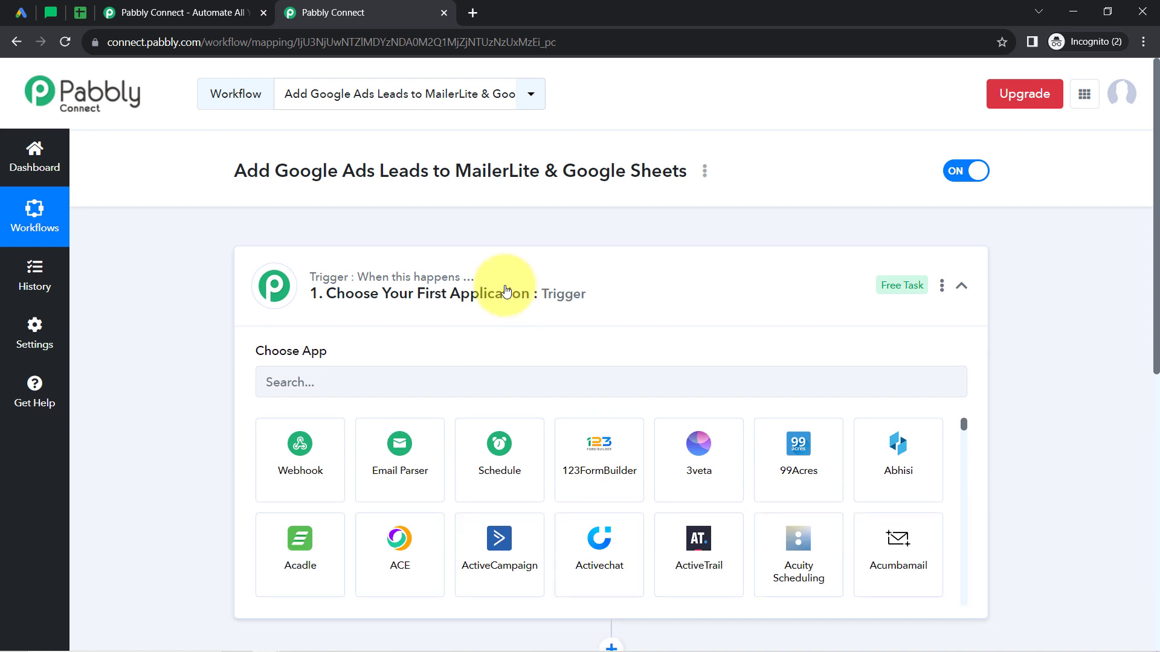
triple_click(388, 179)
left_click(334, 409)
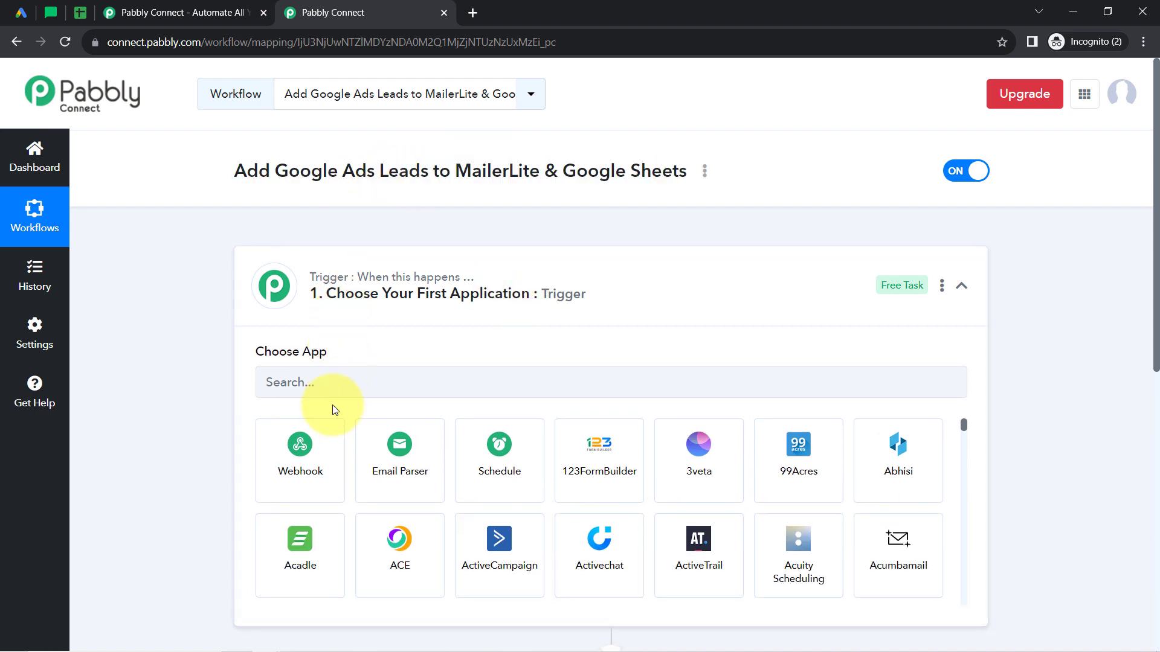
Search the trigger apps for "google l" and choose Google Lead Form as the workflow's trigger application.
left_click(315, 391)
type("go")
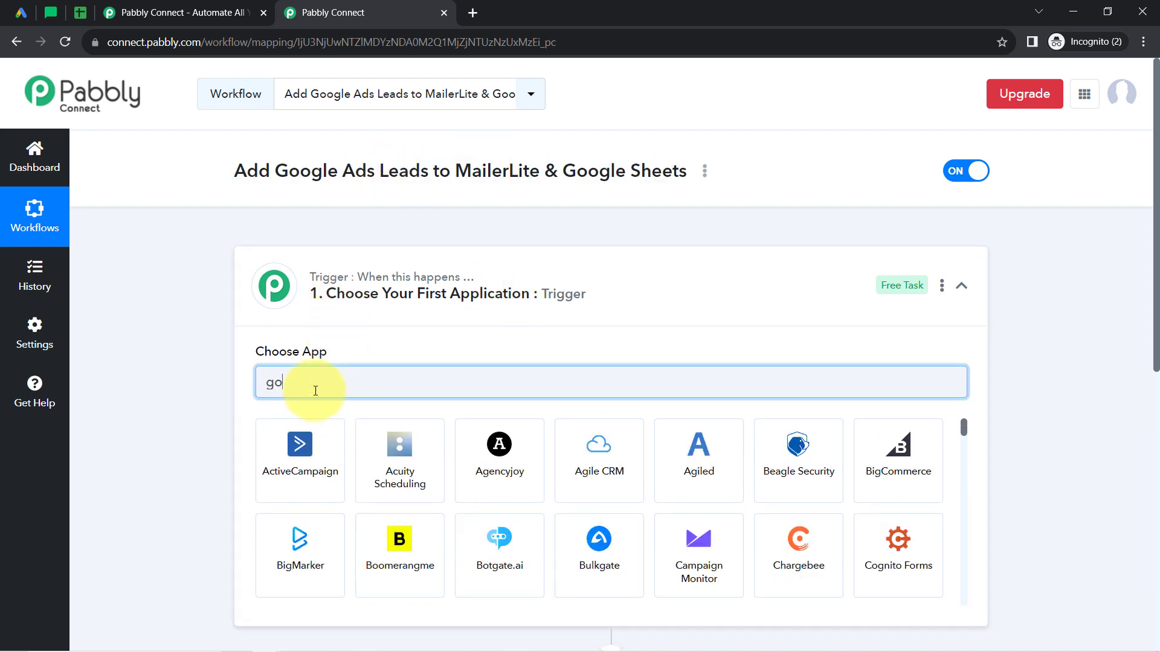
type("ogle ")
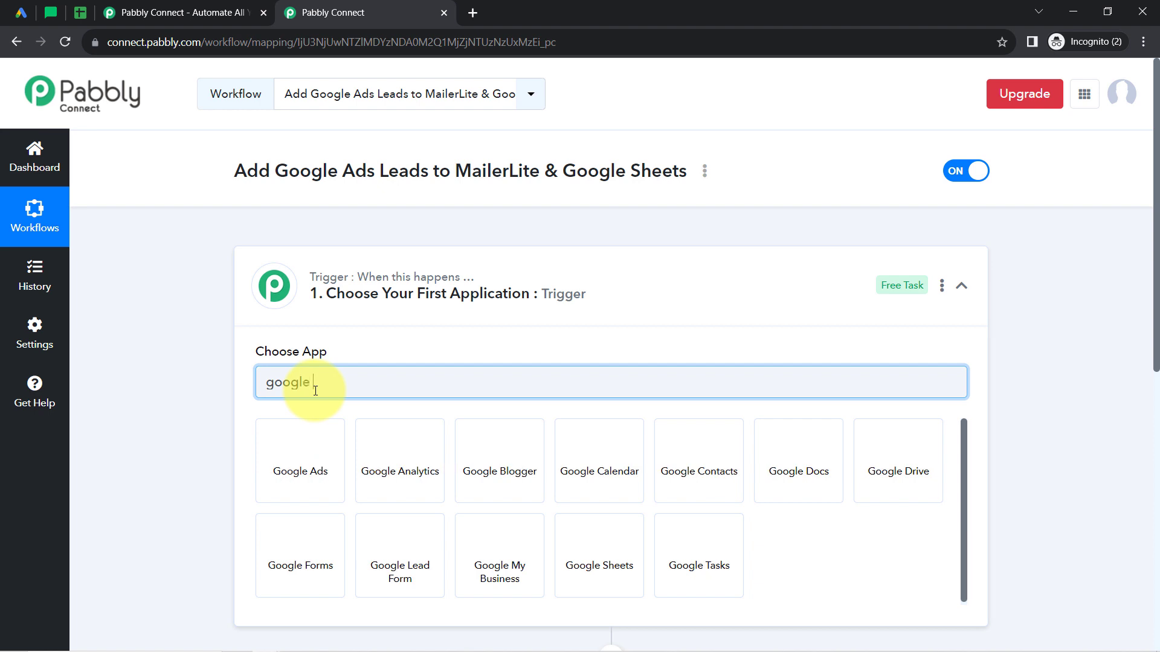
type("l")
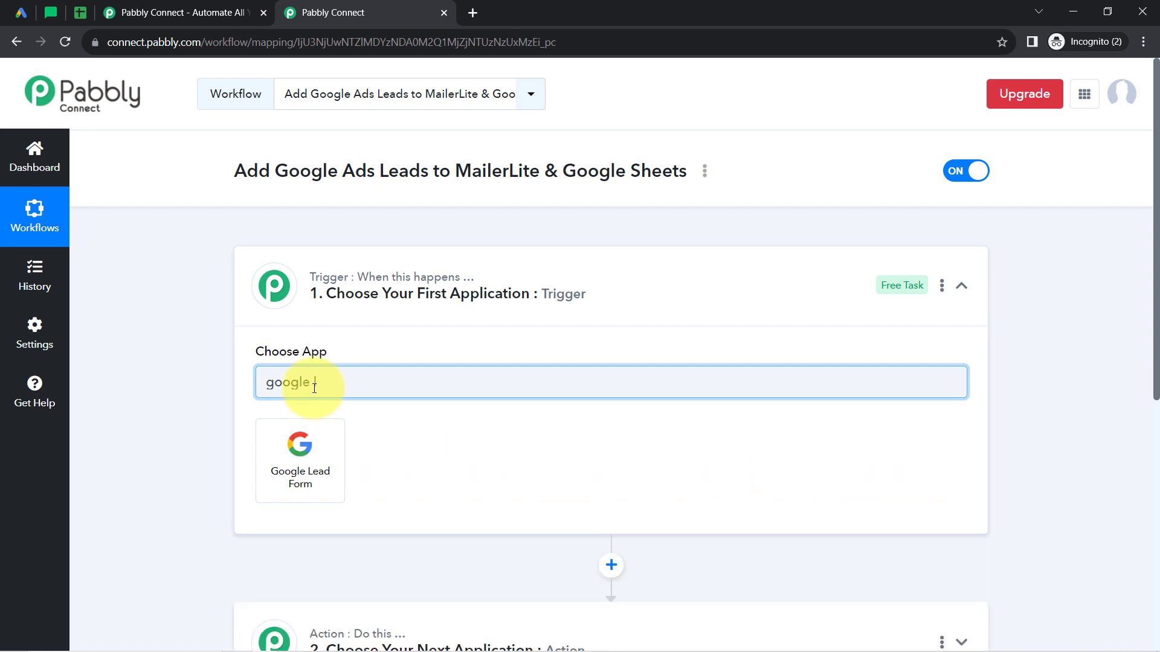
left_click(302, 468)
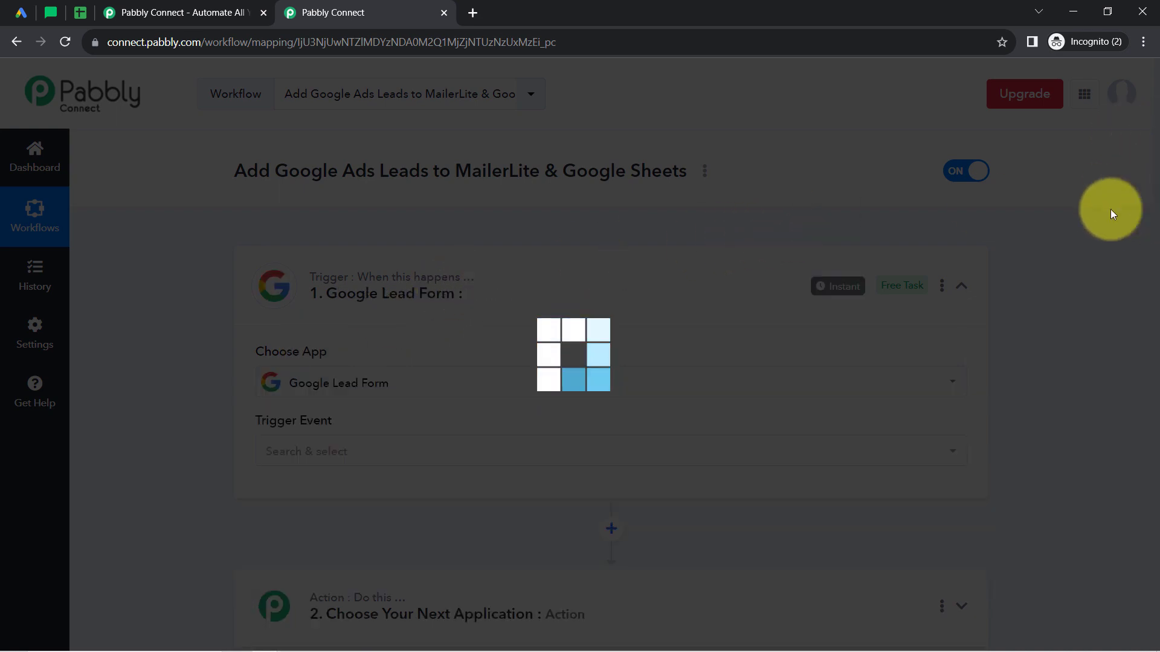
Search the action apps for Sheets and choose Google Sheets as the workflow's first action application.
scroll(1139, 350, "down", 5)
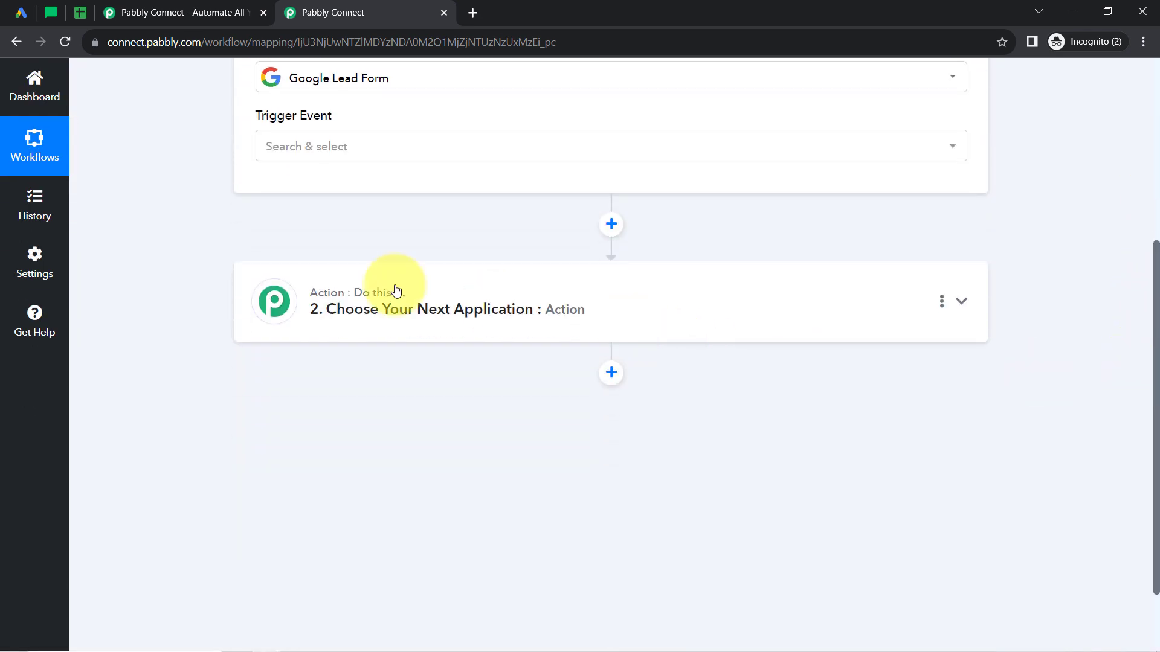
left_click(337, 306)
left_click(318, 398)
type("shee")
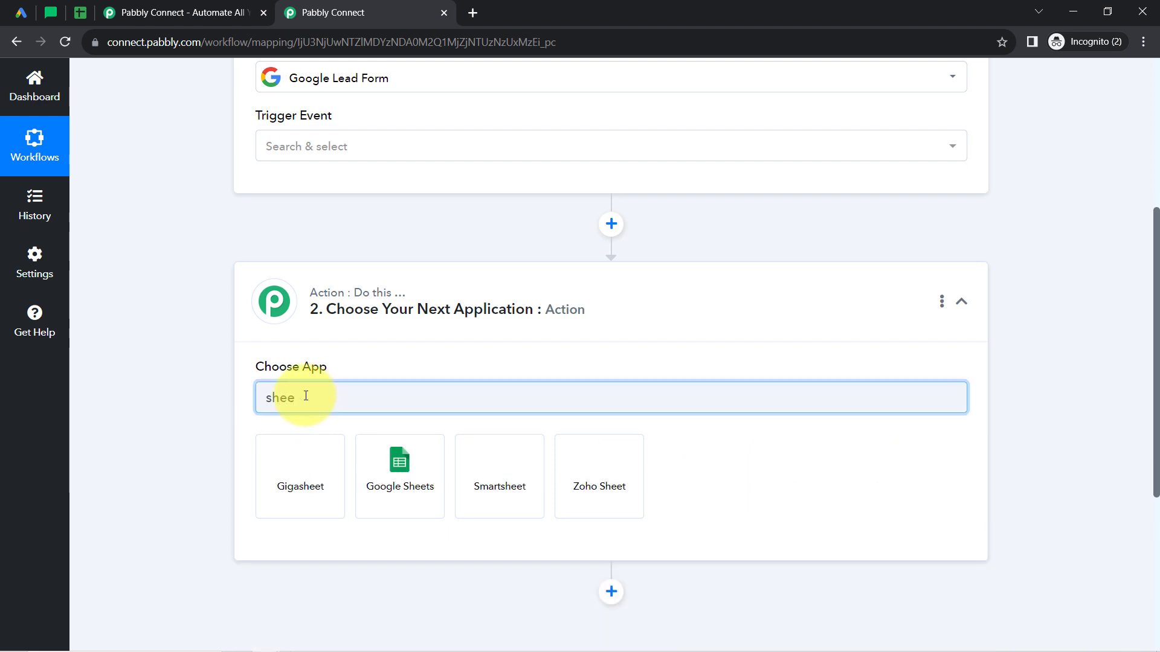
left_click(405, 457)
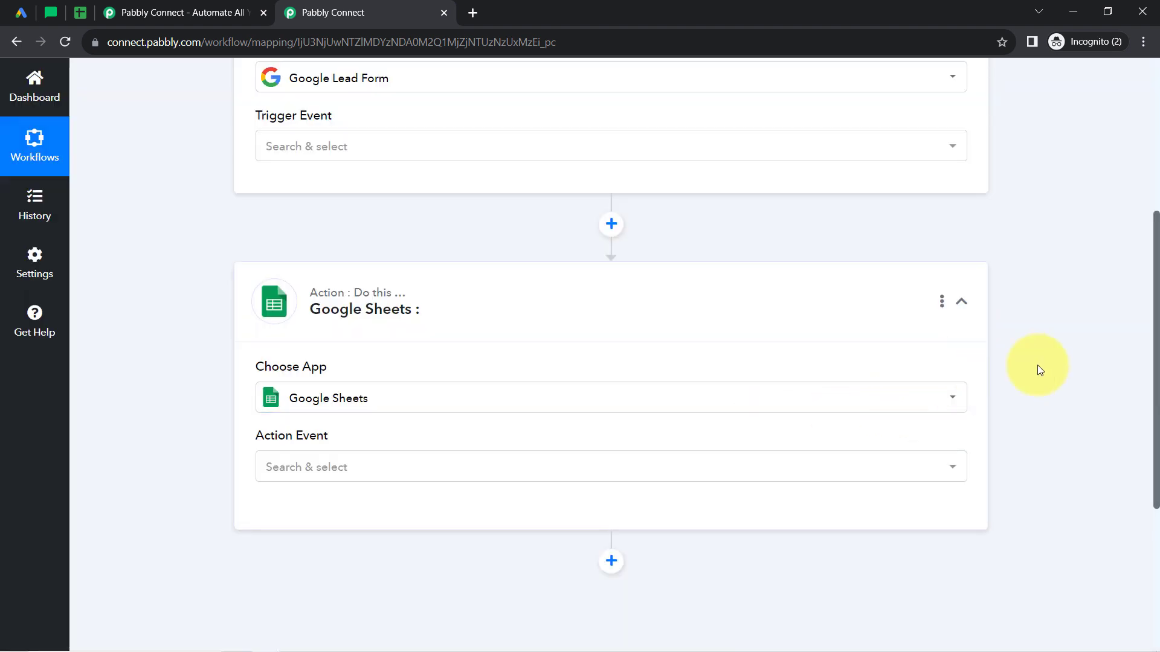
Add another action step after Google Sheets, search for "maile" and choose MailerLite Classic as its application.
left_click_drag(1156, 313, 1147, 505)
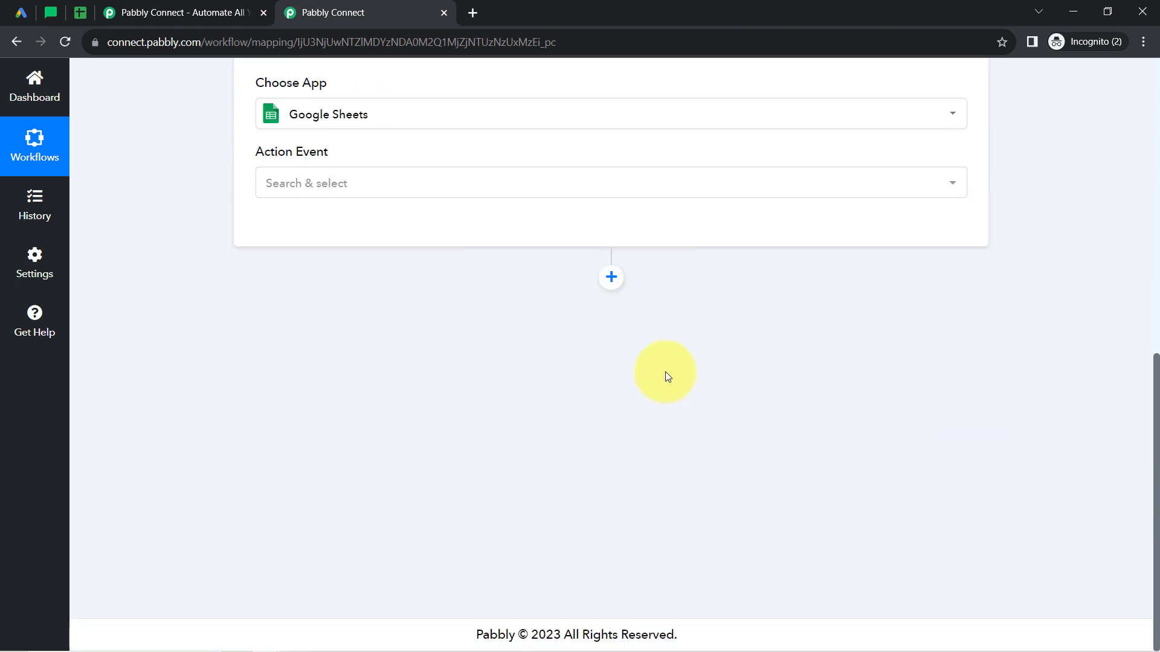
left_click(611, 279)
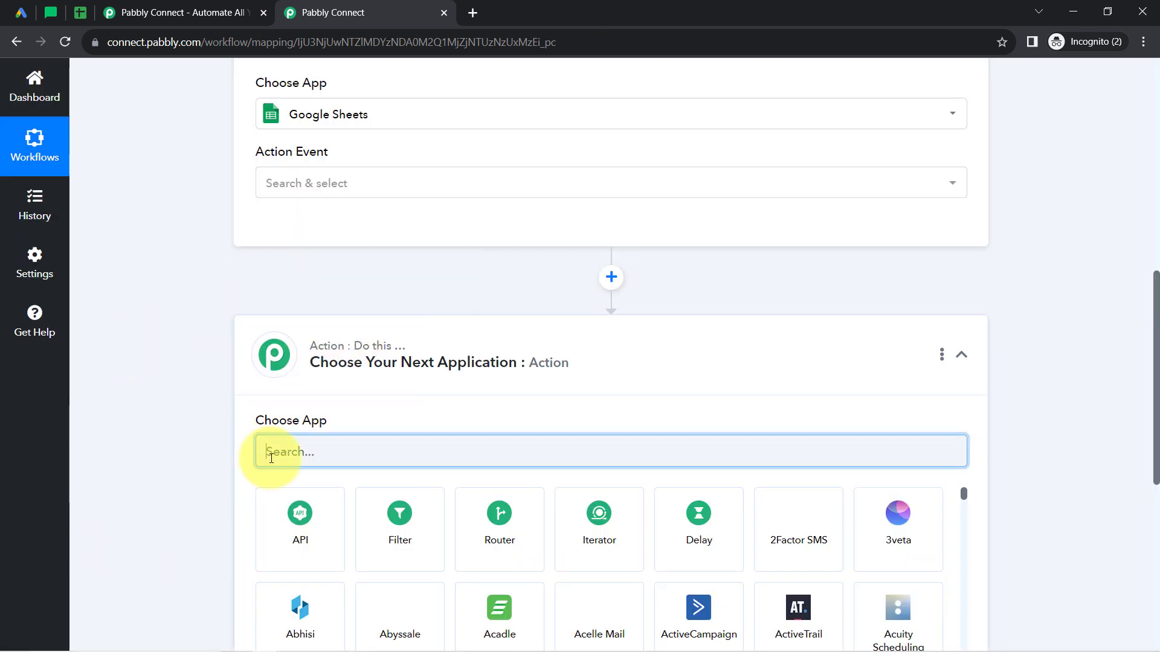
type("maile")
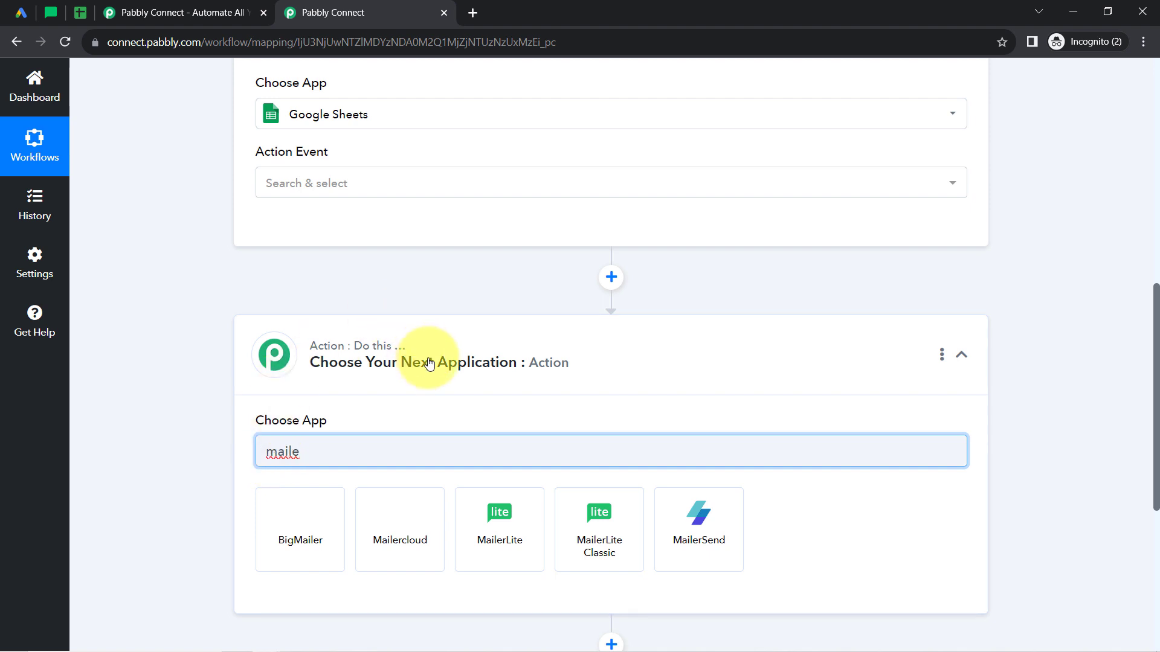
left_click(589, 545)
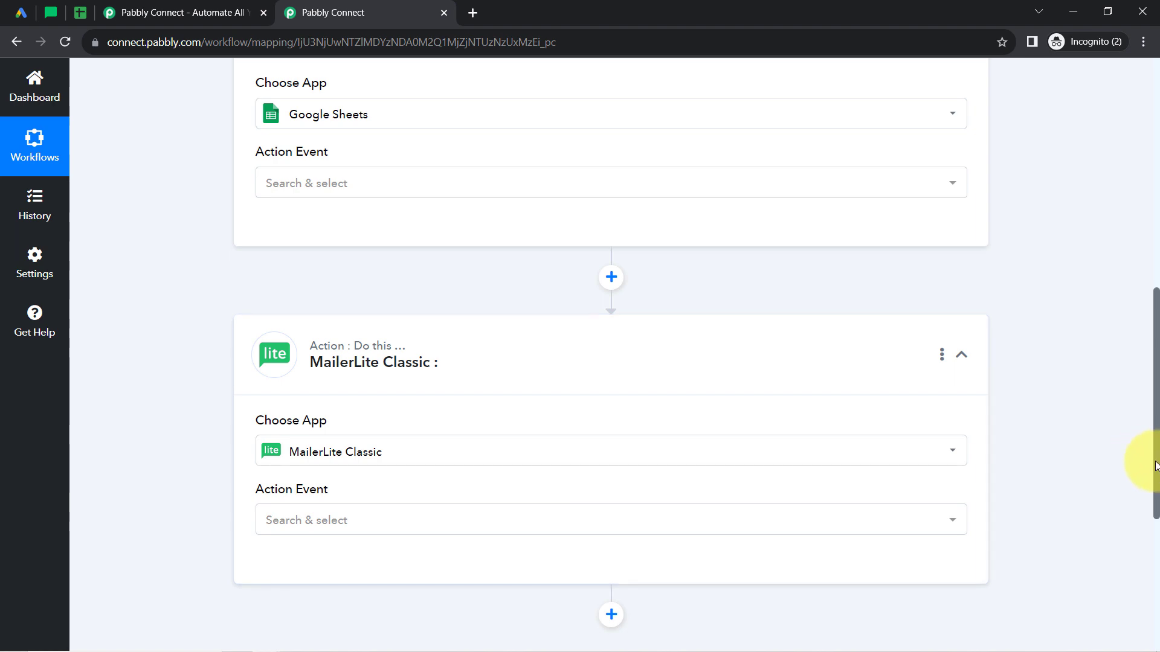
Collapse the Google Lead Form trigger and the Google Sheets and MailerLite Classic action steps.
left_click_drag(1155, 465, 1152, 202)
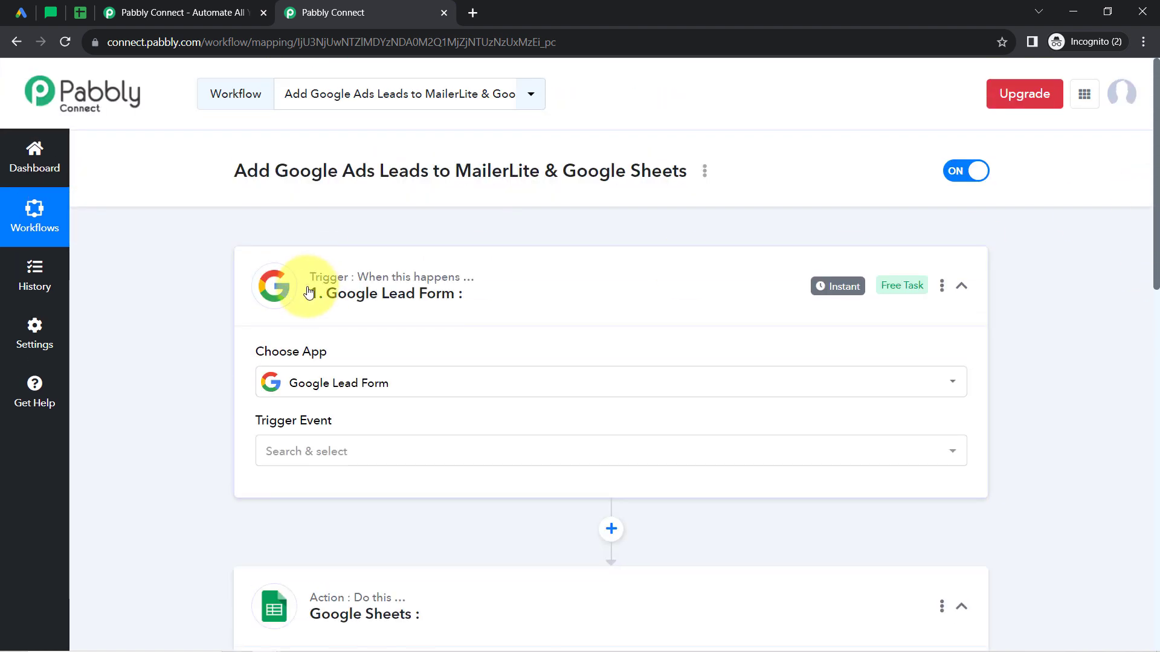
left_click(327, 296)
left_click(293, 442)
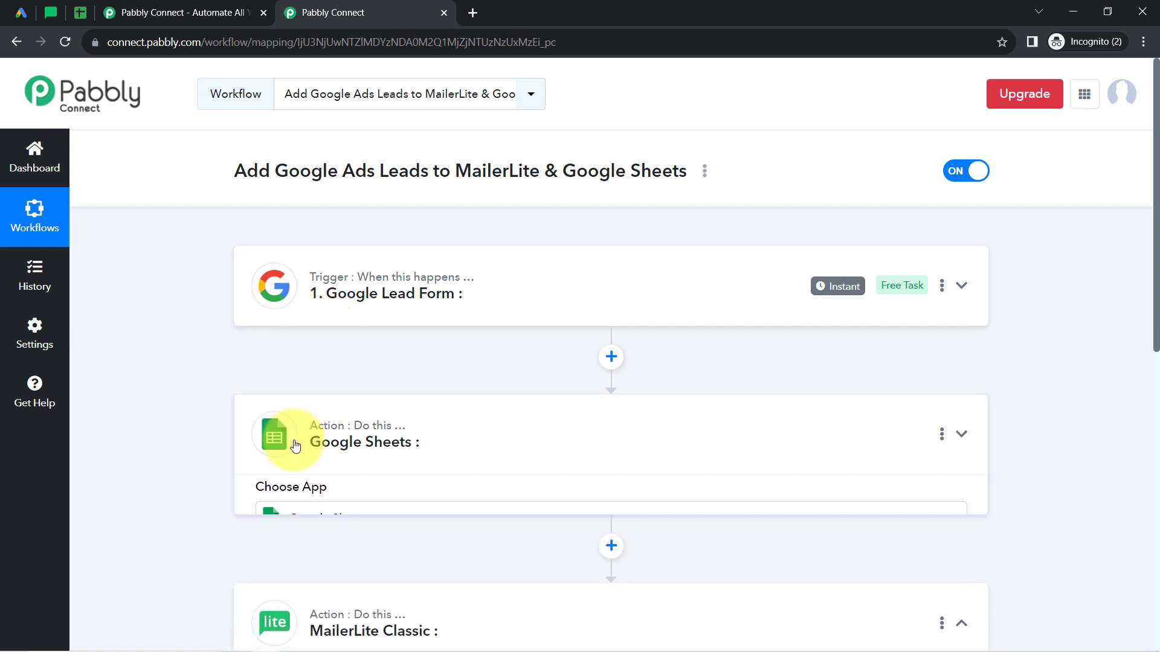
left_click(298, 592)
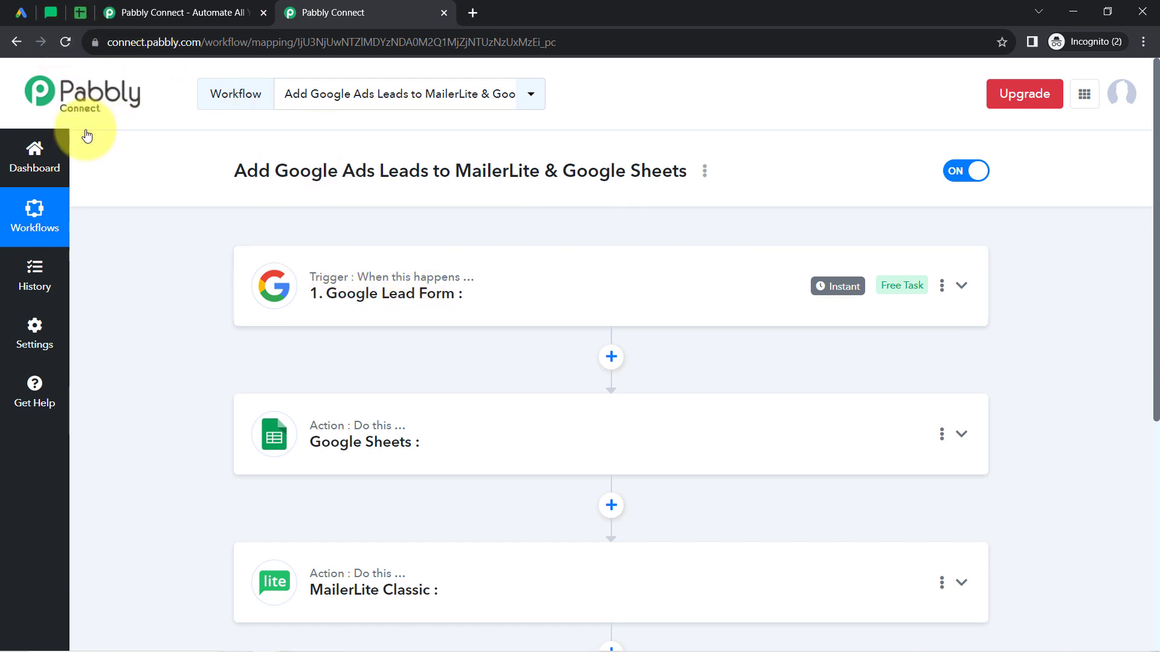
Expand the Google Lead Form trigger and set its trigger event to New Lead.
left_click(370, 294)
left_click(307, 449)
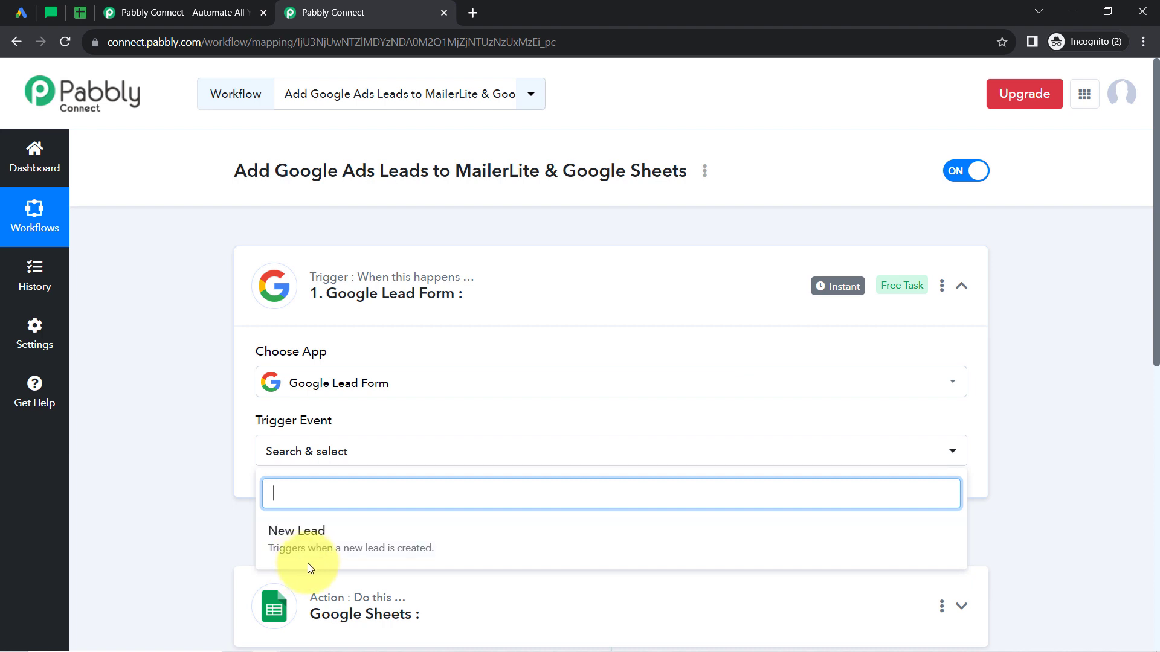
left_click(390, 550)
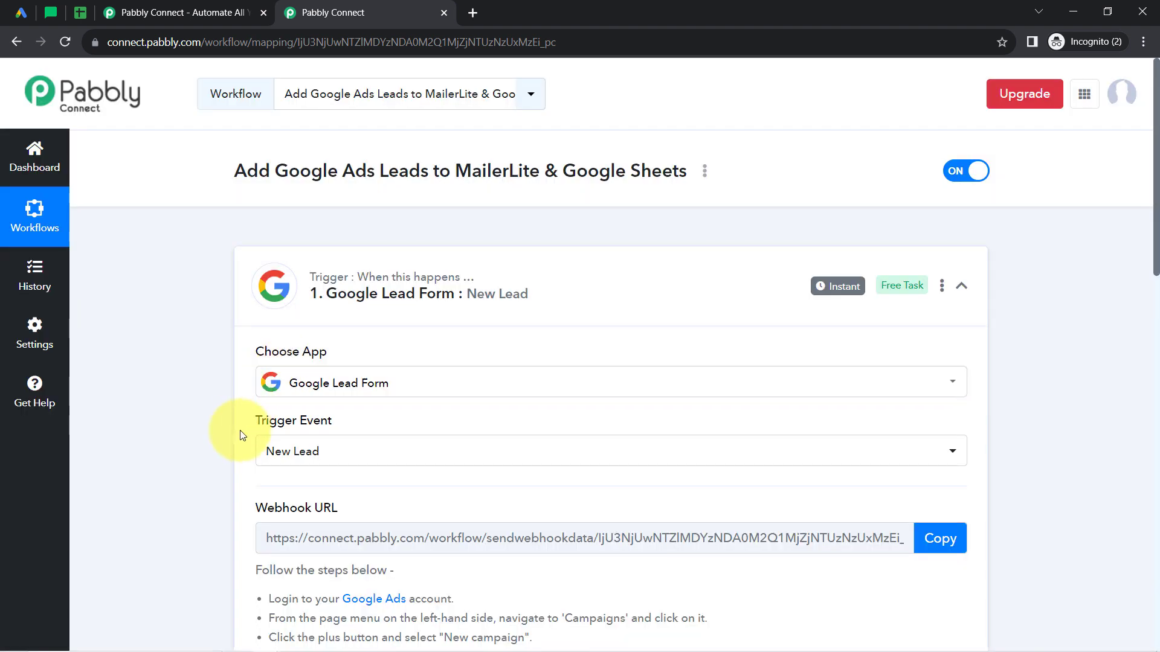
Review the webhook setup instructions and copy the Google Lead Form trigger's webhook URL.
left_click_drag(267, 508, 332, 508)
left_click_drag(1153, 194, 1155, 295)
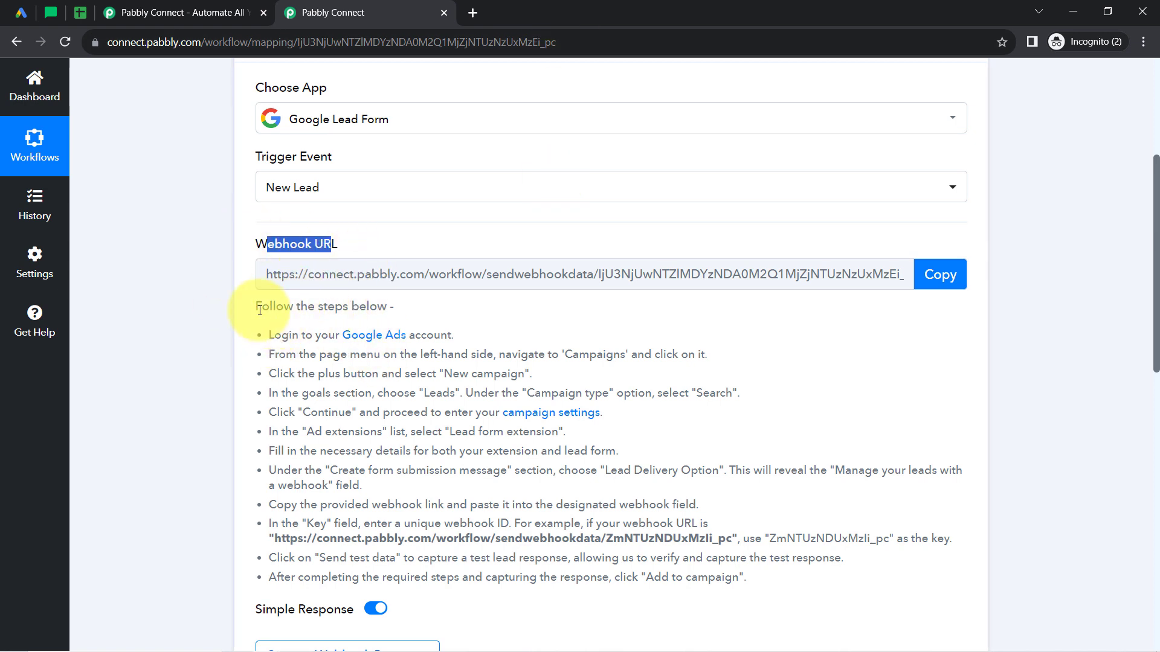
left_click_drag(259, 310, 417, 557)
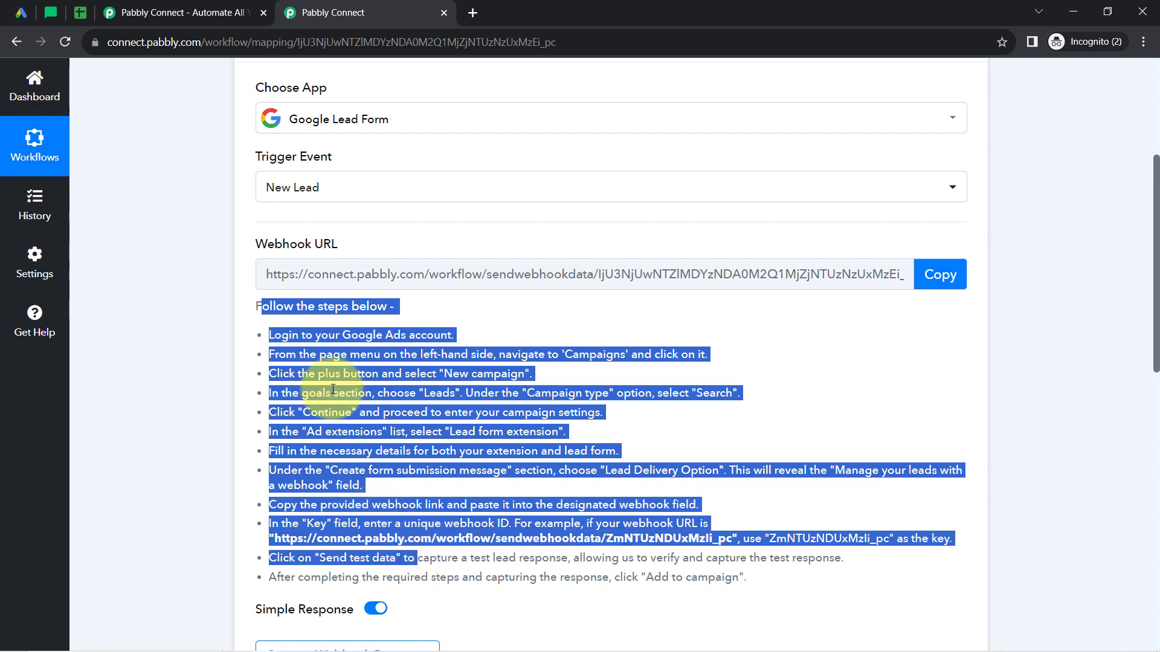
left_click(333, 389)
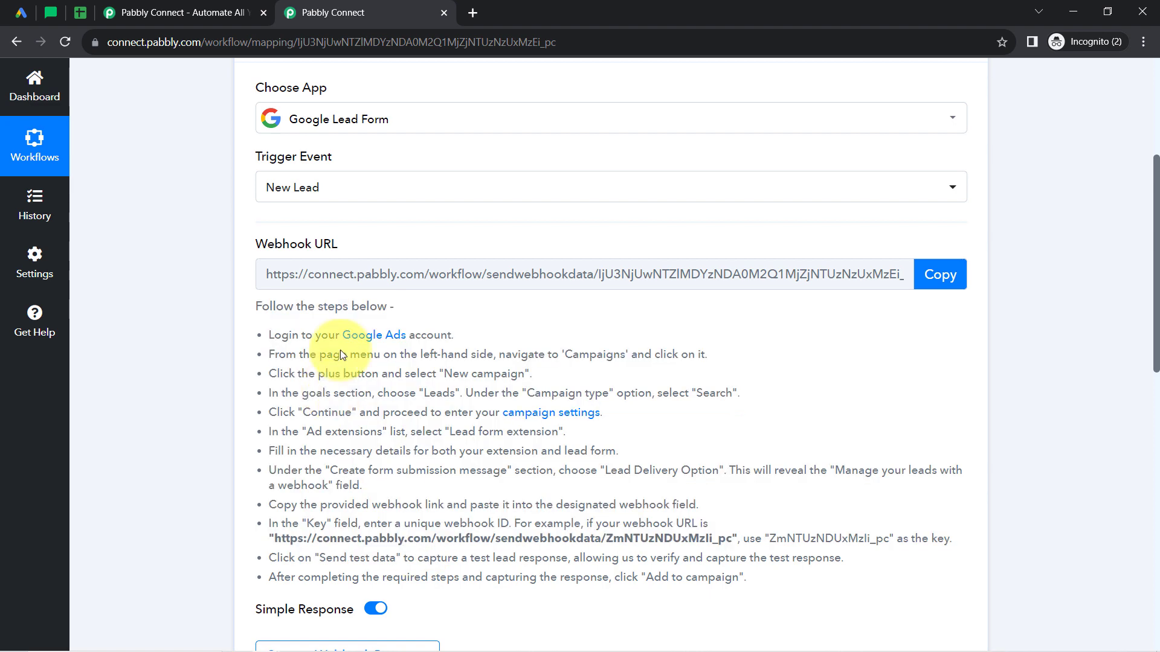
left_click(935, 277)
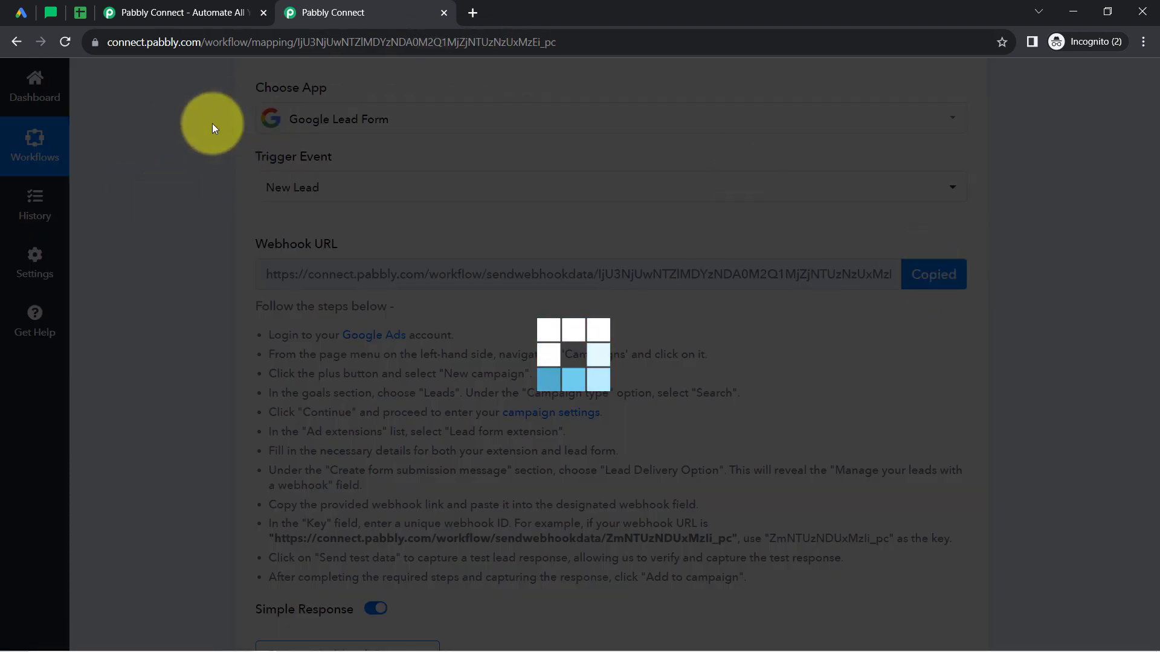
Switch to Google Ads and review the lead form's headline, business name, contact questions, qualifying question and lead delivery options.
left_click(21, 12)
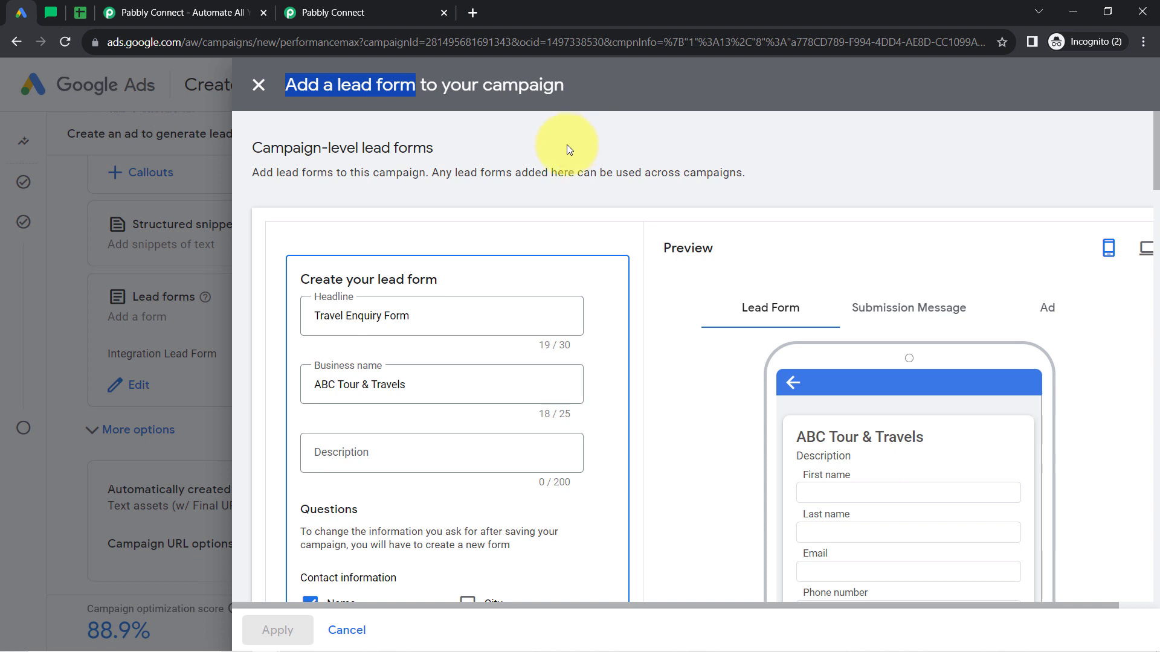
left_click(412, 119)
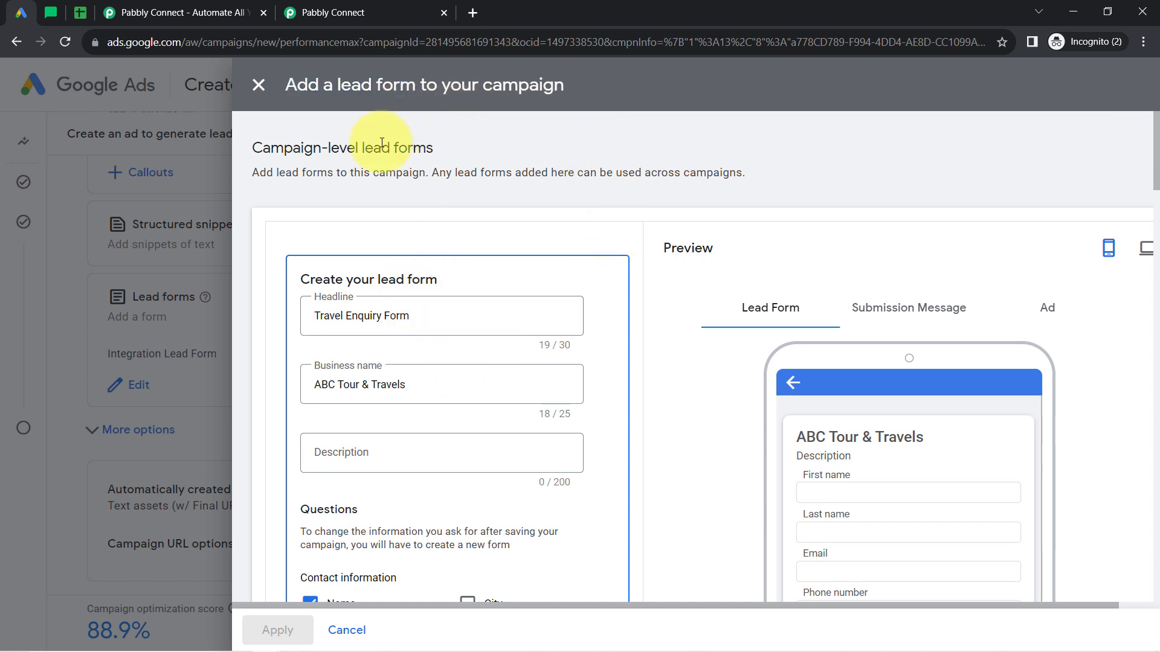
left_click_drag(322, 316, 428, 316)
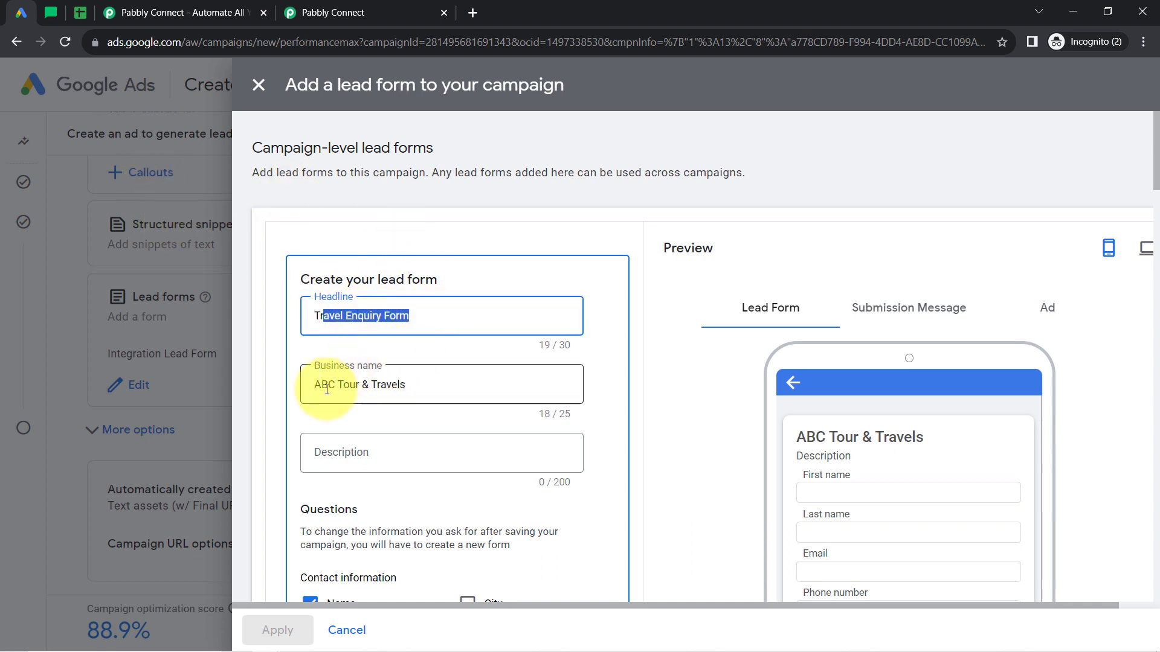
left_click_drag(327, 384, 1157, 190)
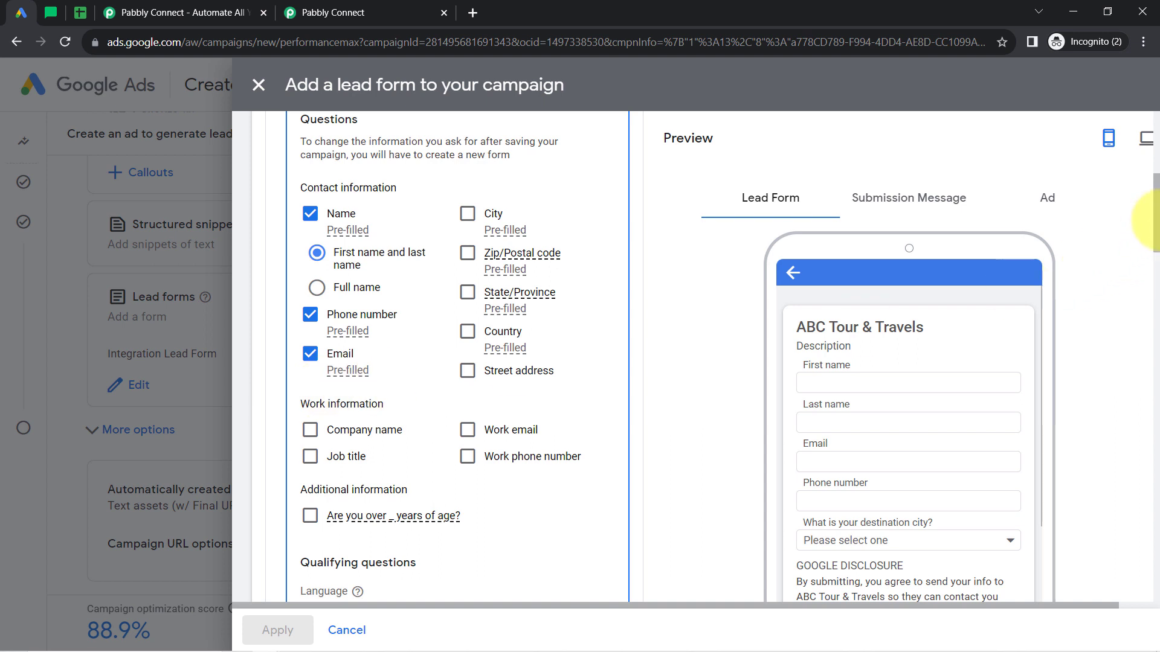
left_click_drag(1155, 220, 1152, 296)
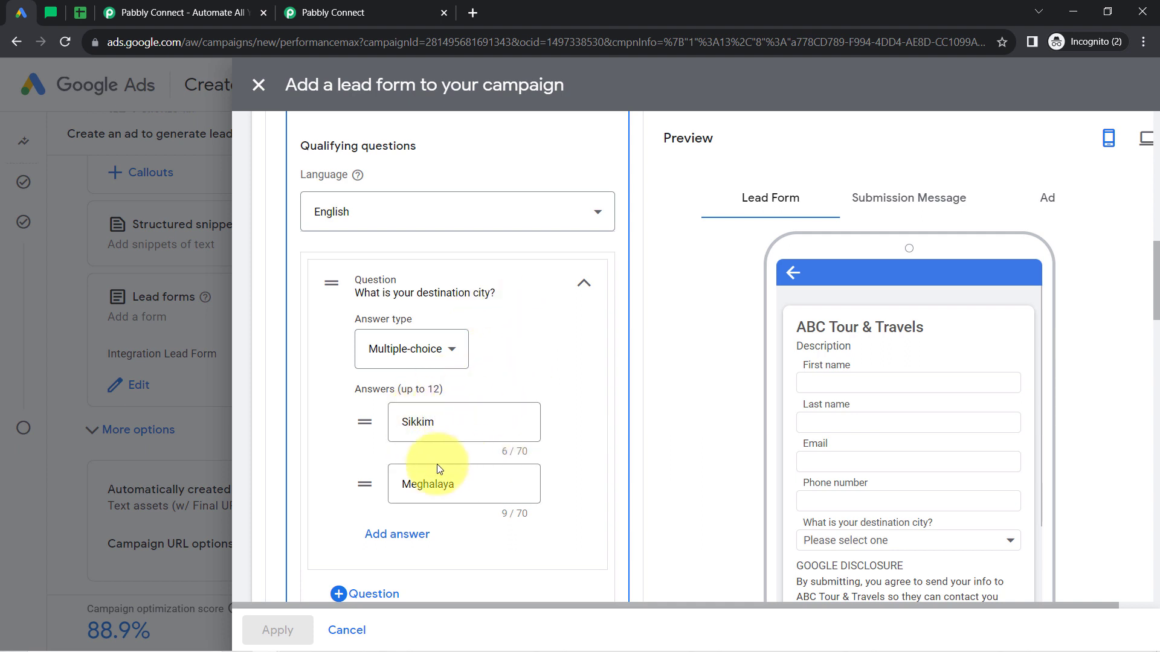
left_click_drag(1155, 253, 1155, 450)
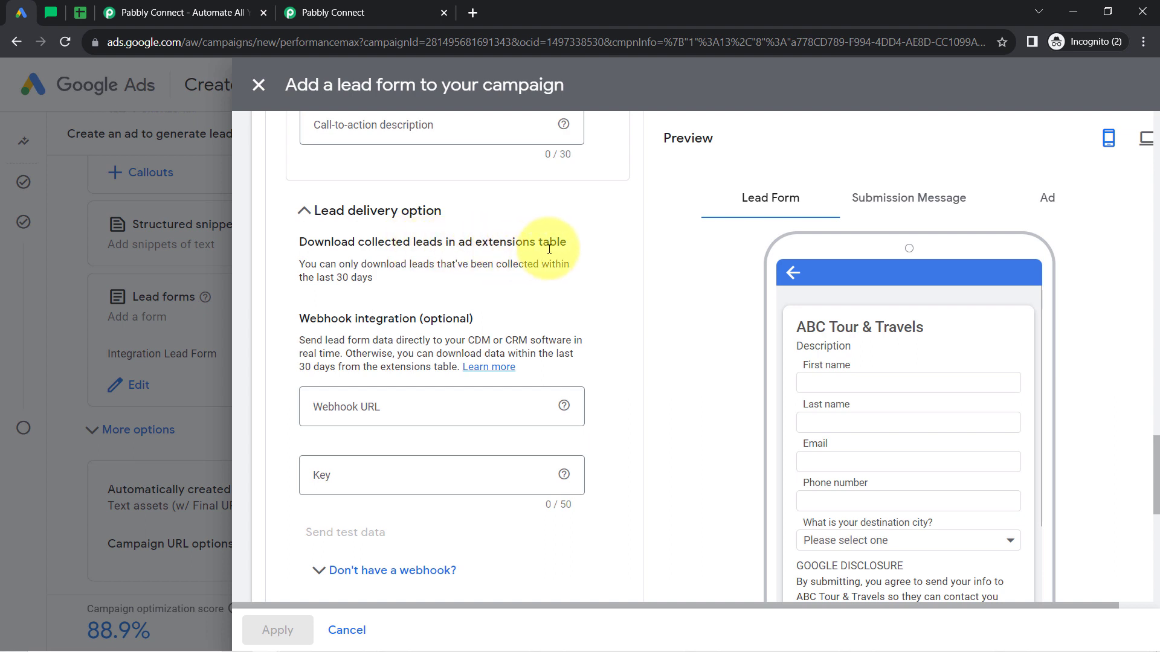
left_click_drag(305, 264, 352, 277)
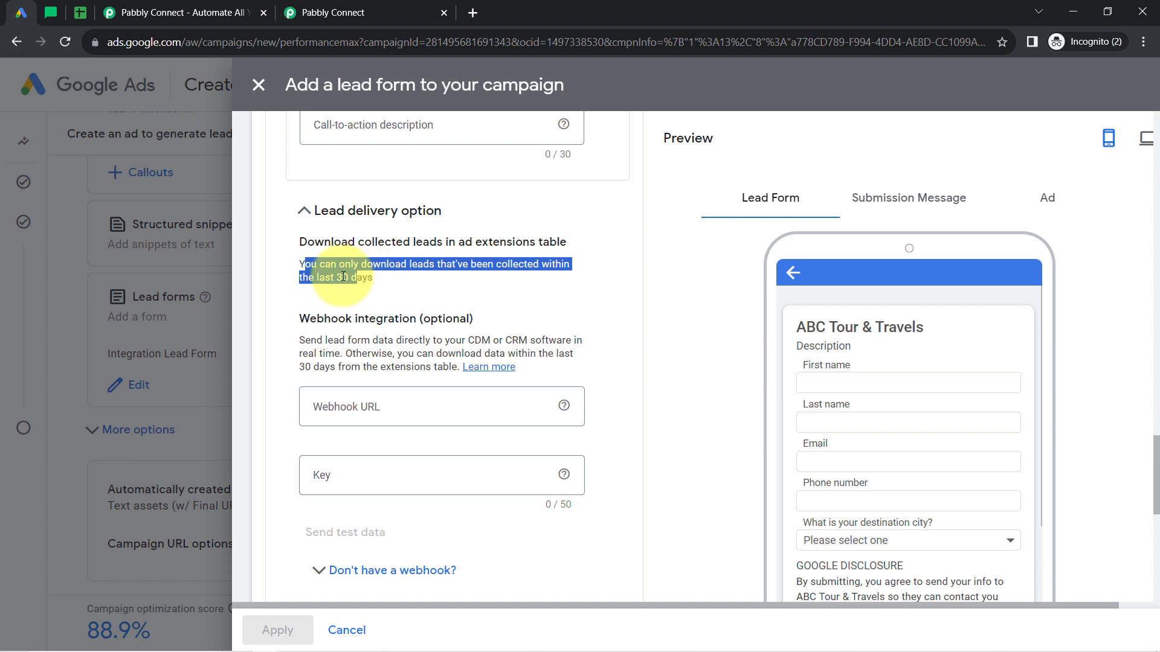
triple_click(343, 277)
left_click(343, 290)
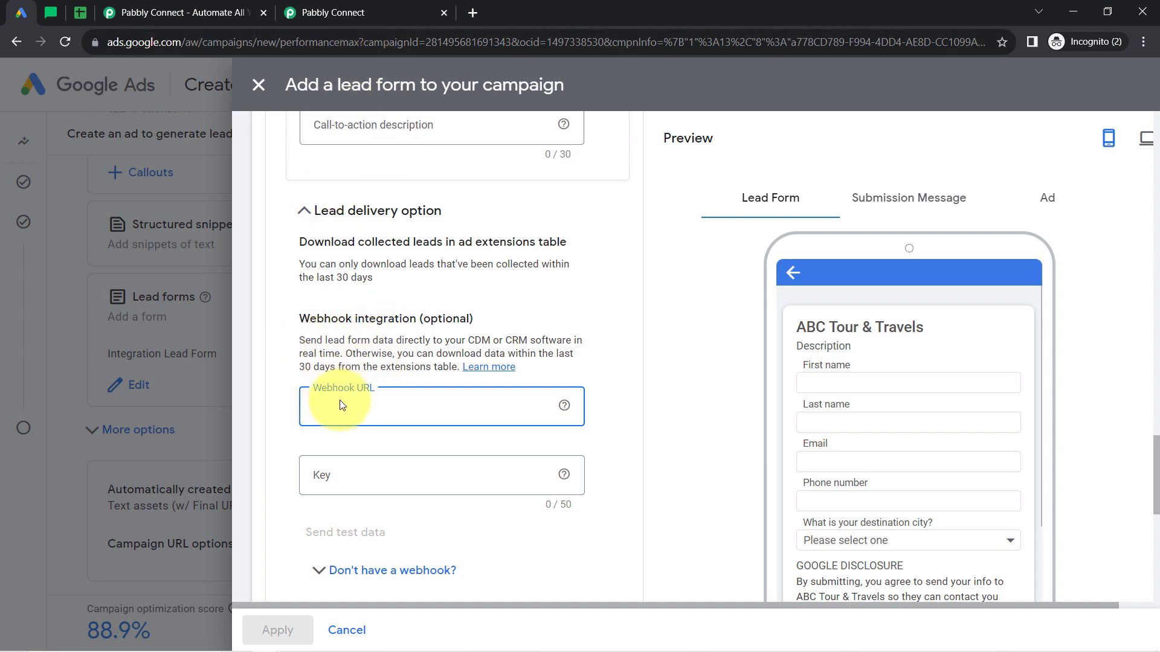
Copy the trigger's webhook URL again from Pabbly Connect and paste it as the lead form's Webhook URL in Google Ads.
left_click(350, 13)
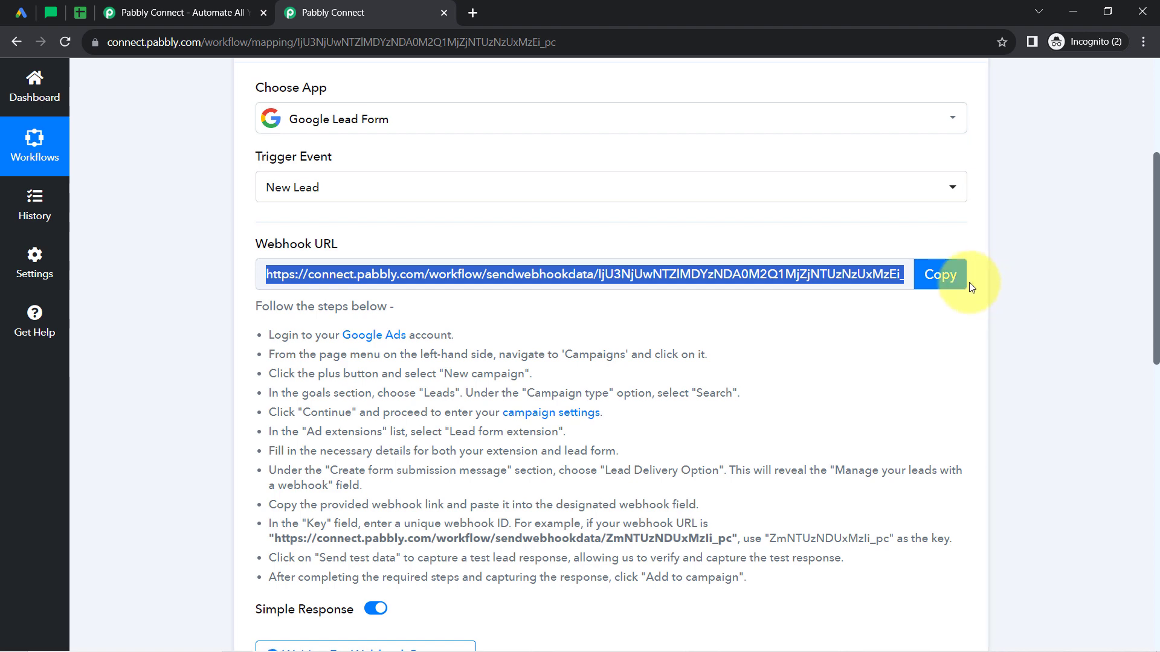
left_click(948, 277)
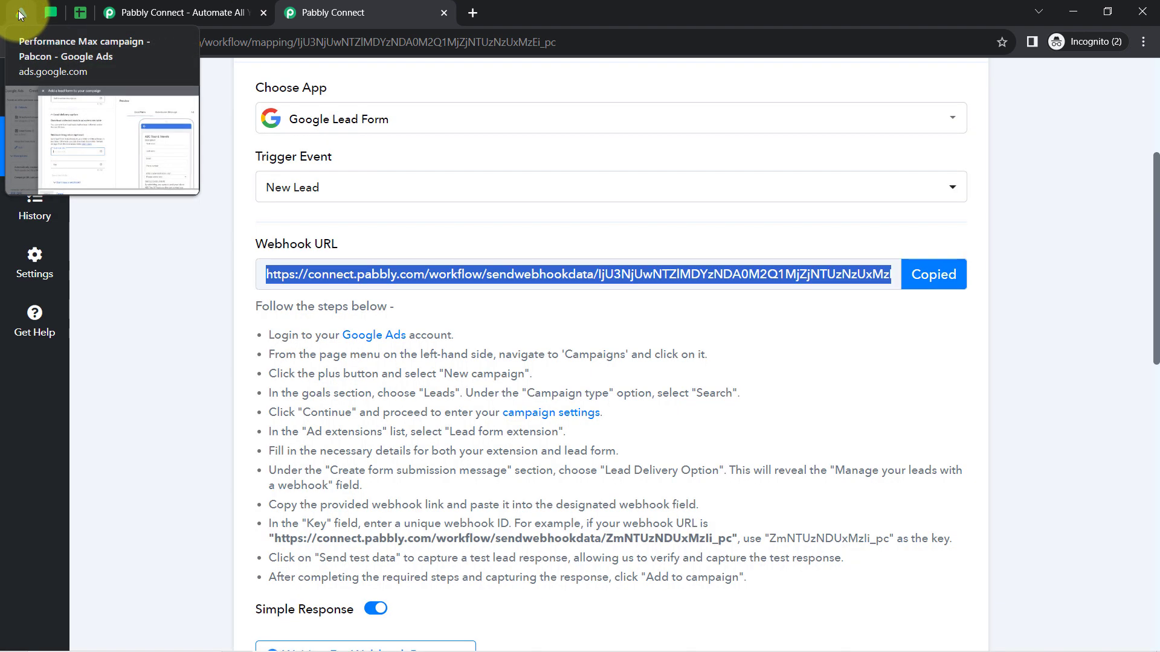
left_click(19, 13)
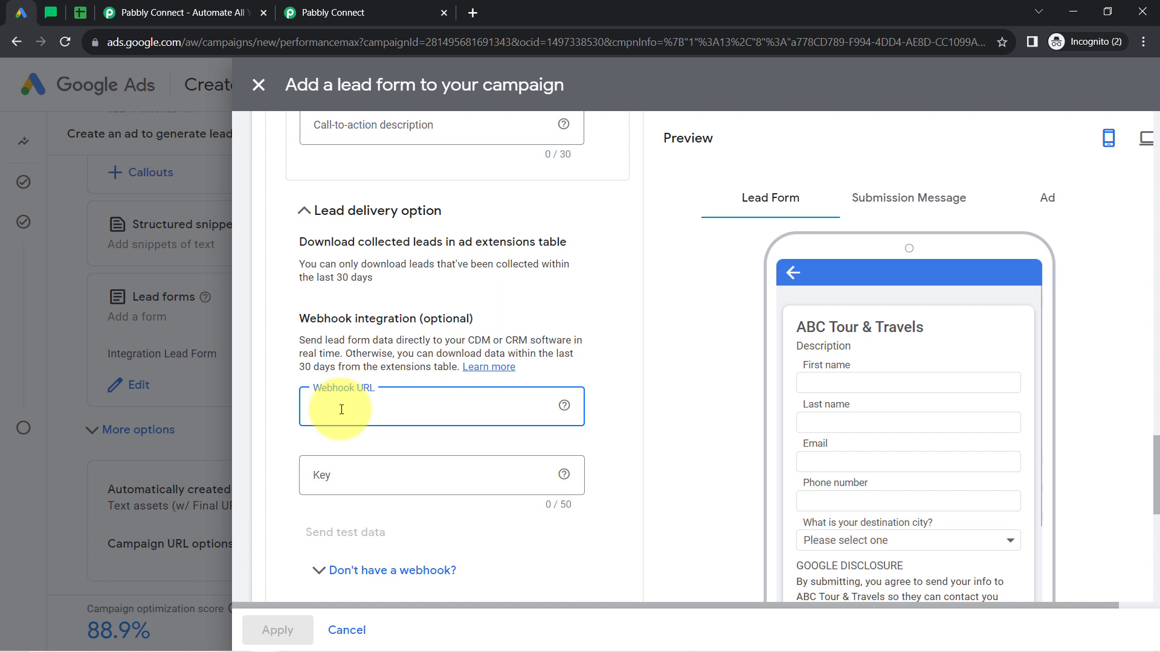
key("ctrl+v")
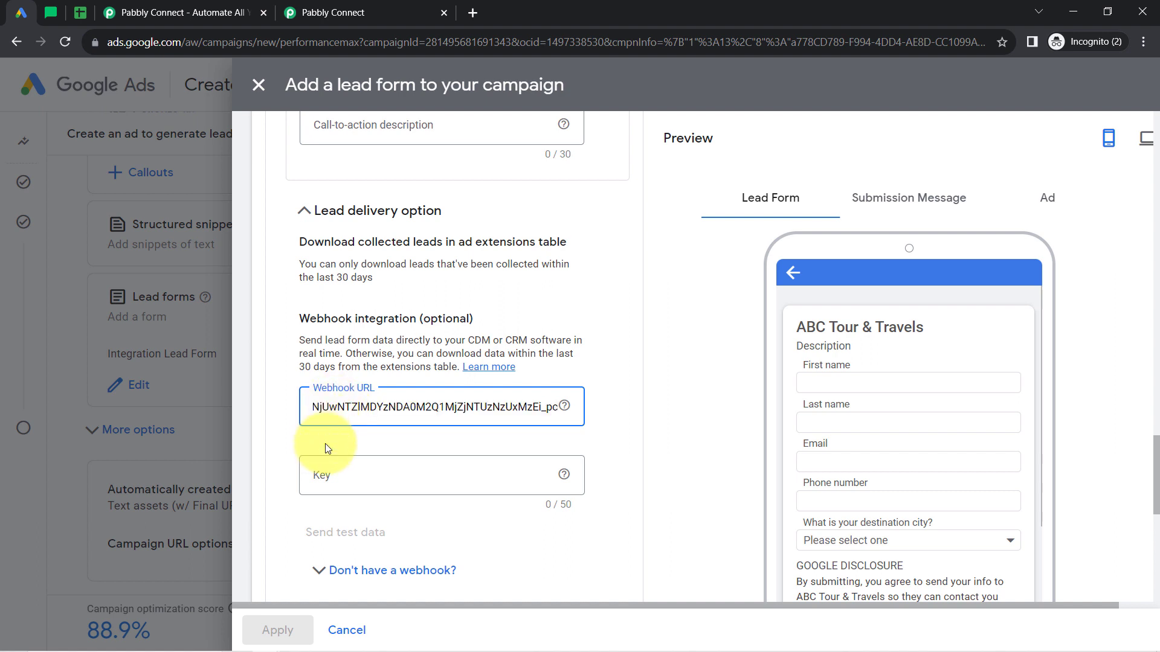
Read the help on the webhook key and enter a webhook key for the lead form.
mouse_move(569, 482)
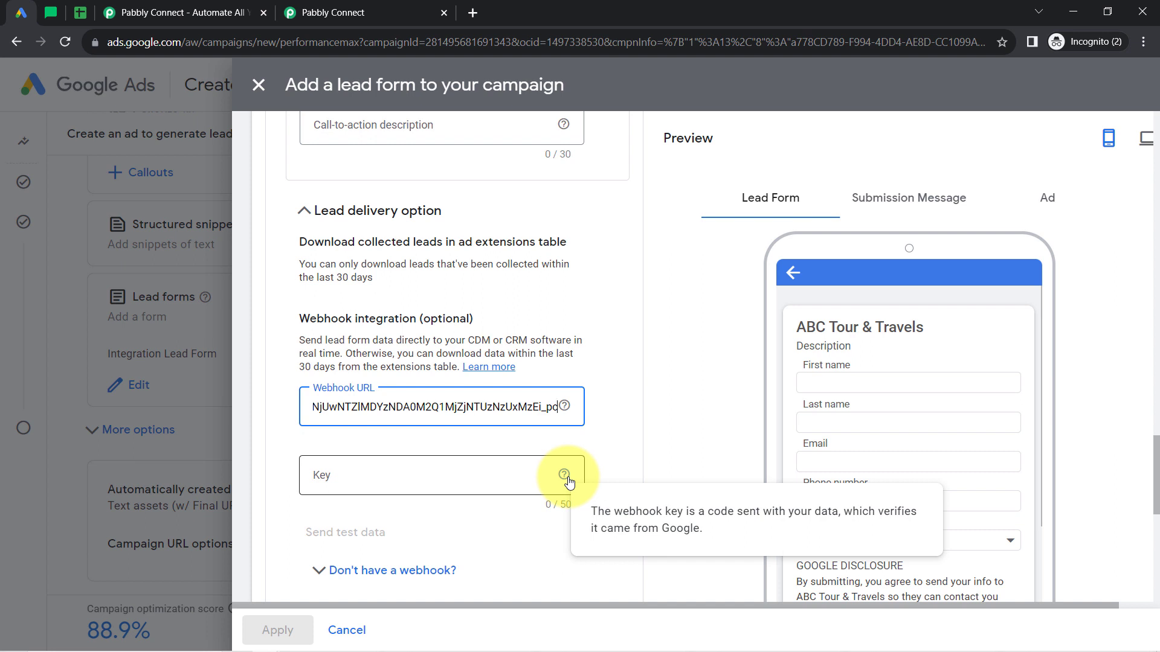
left_click(565, 481)
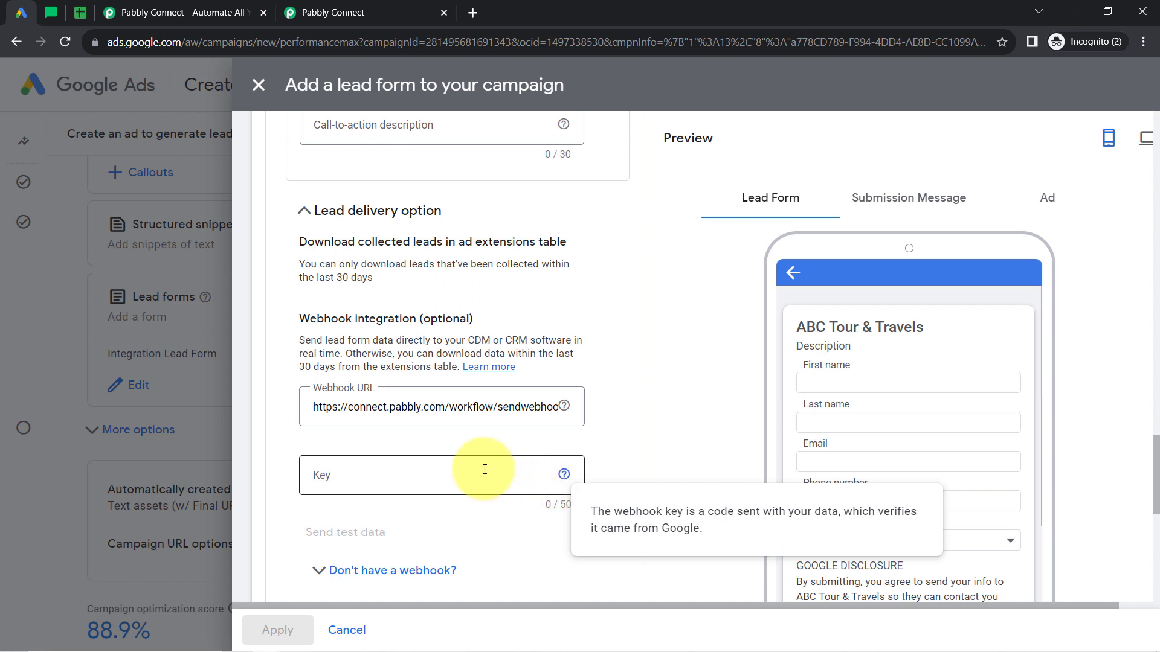
left_click(450, 476)
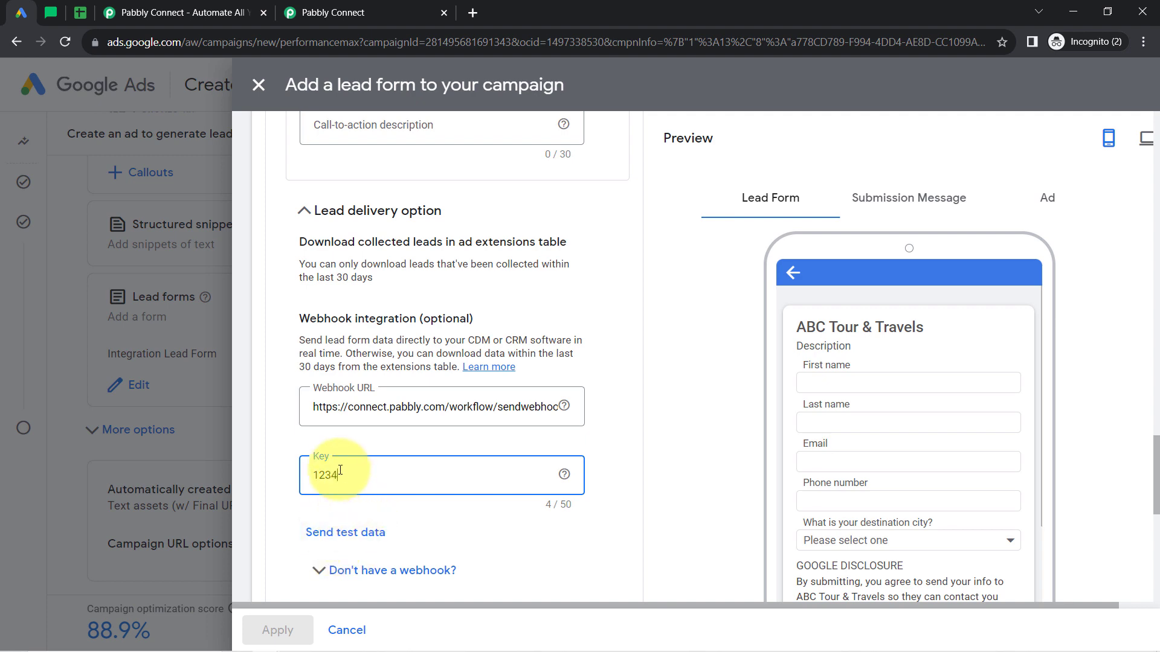
Check the trigger's webhook capture status in Pabbly Connect and send test data from the Google Ads lead form.
left_click(342, 12)
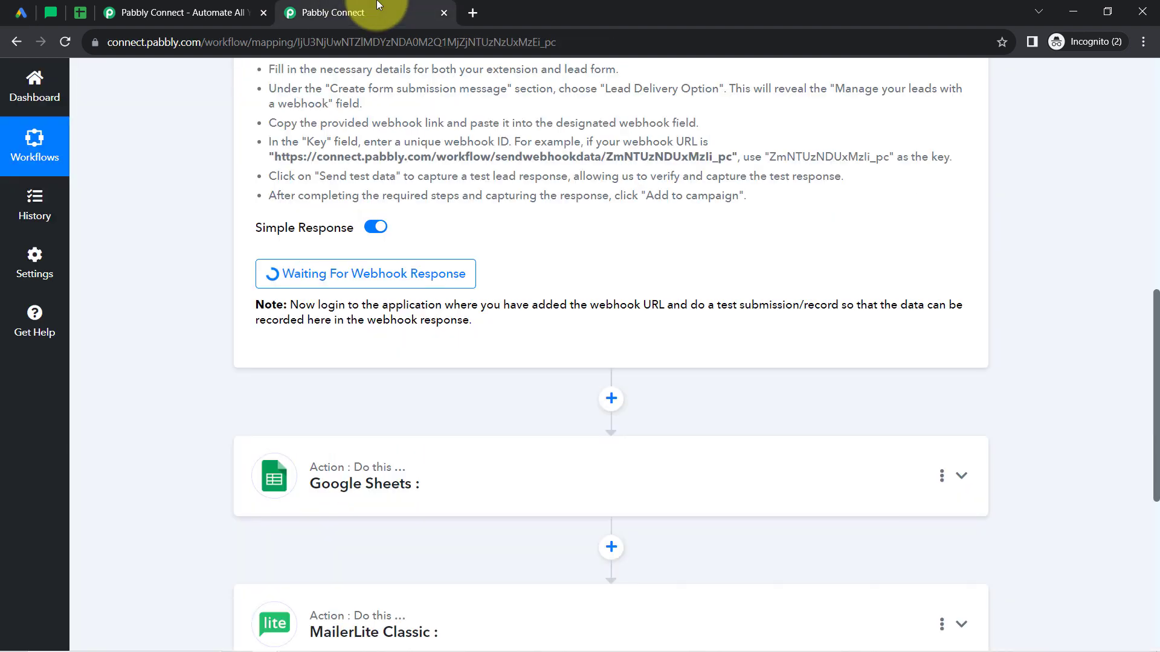
left_click(20, 12)
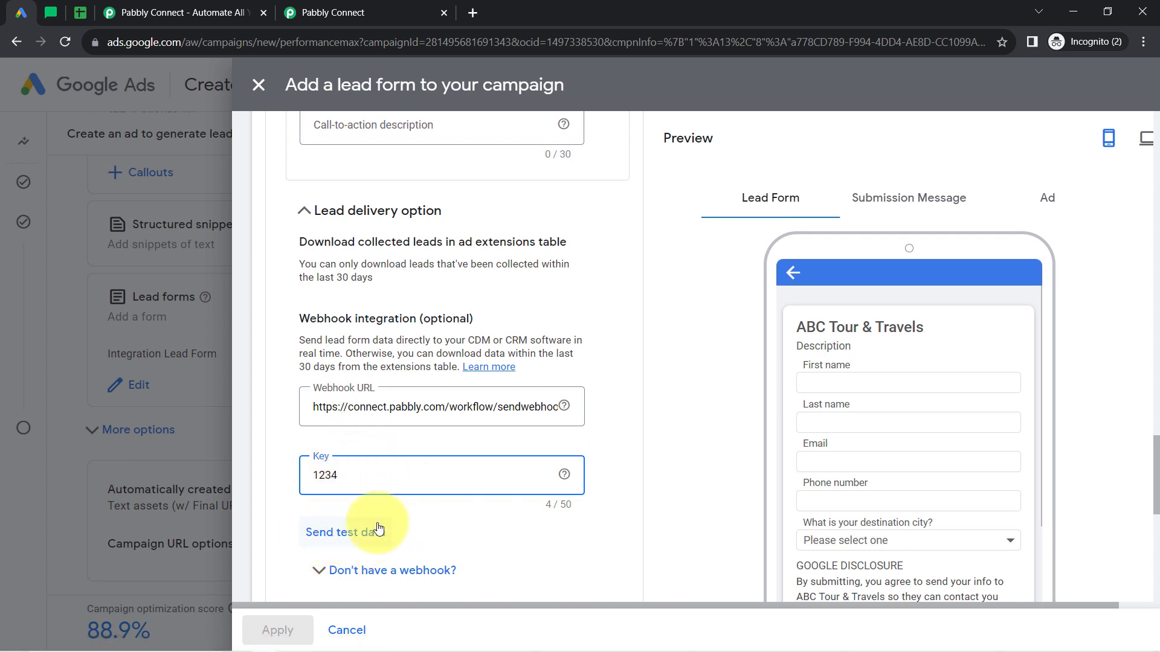
left_click(345, 534)
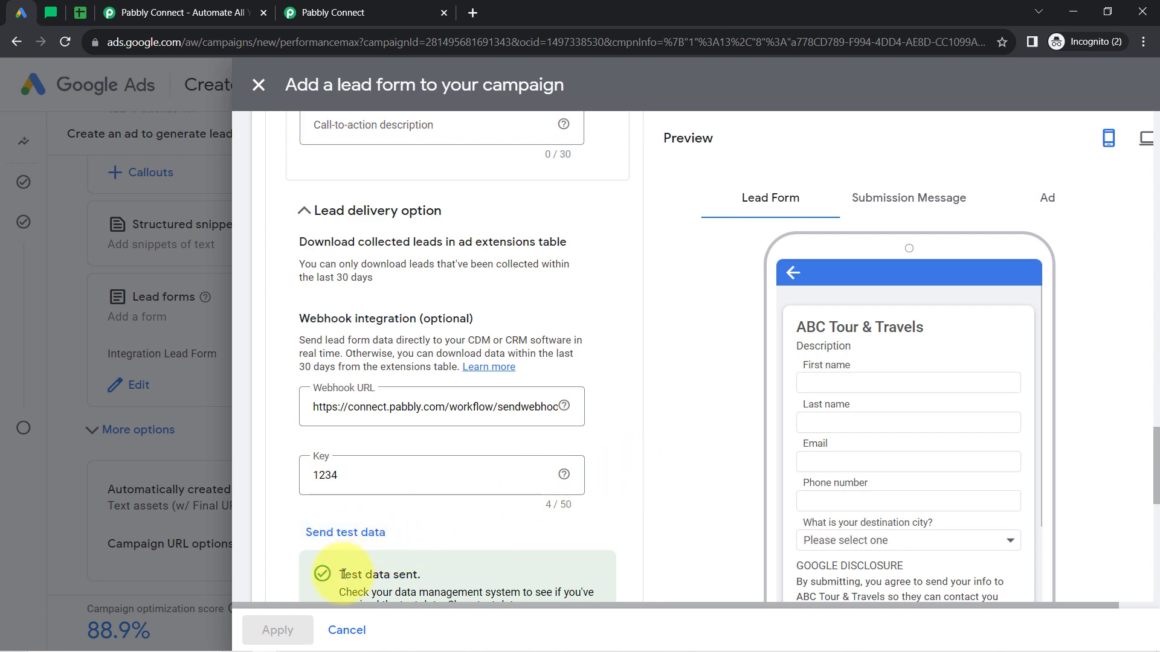
Show the sent test data and examine its first name, last name and phone number entries.
left_click_drag(342, 574, 448, 575)
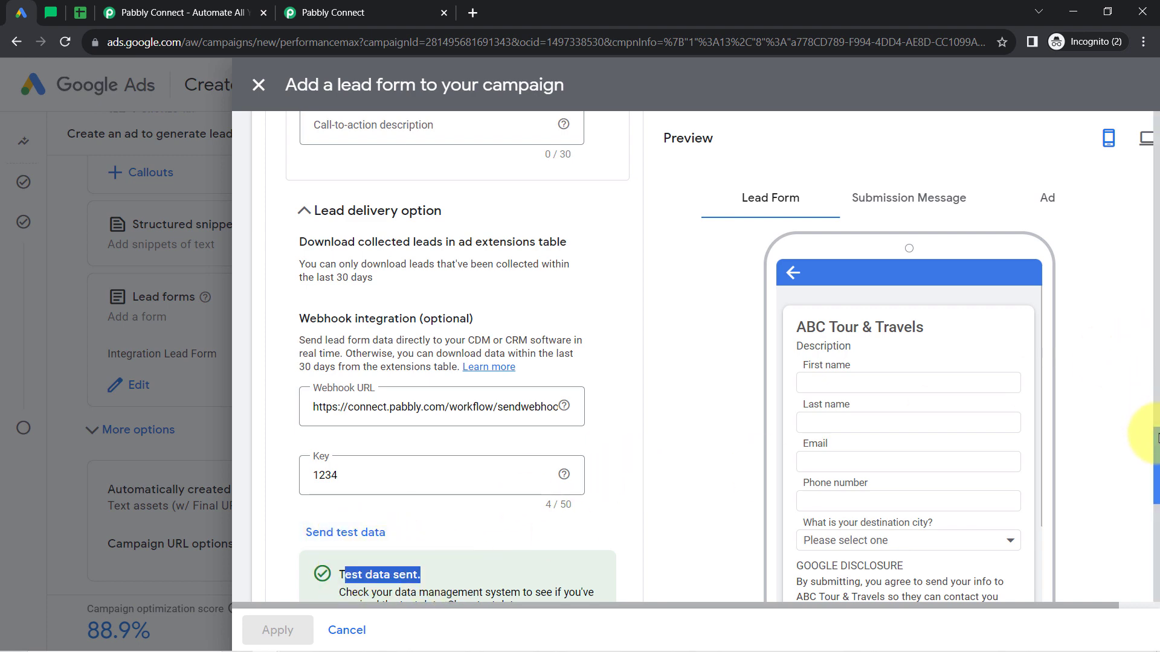
left_click_drag(1157, 436, 1156, 477)
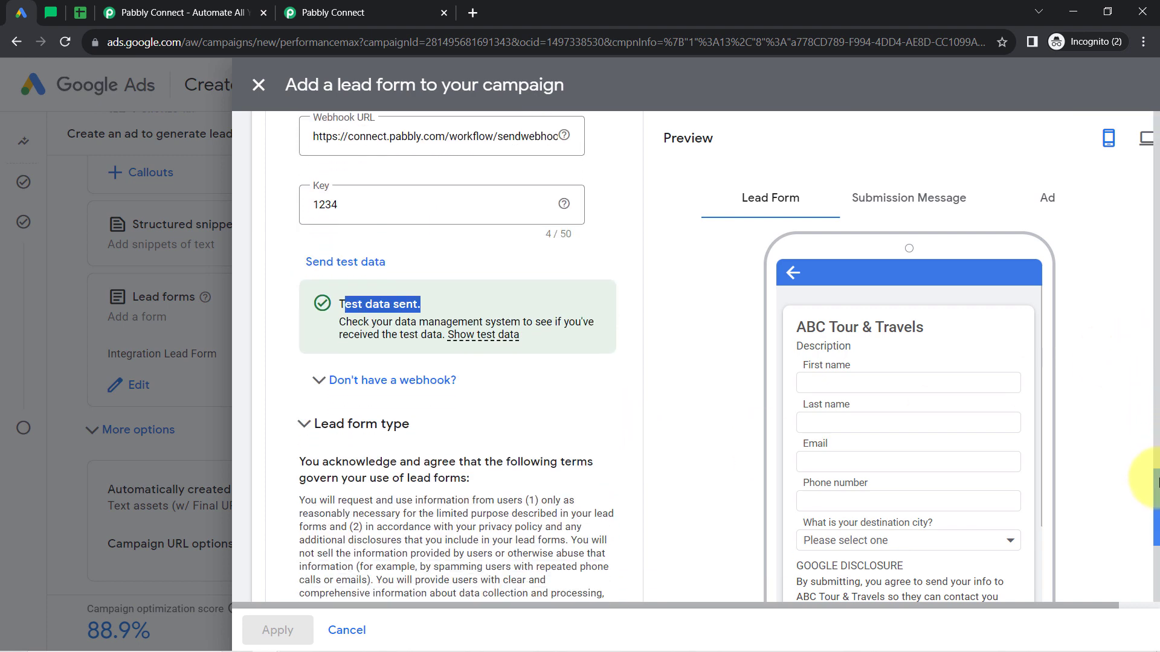
left_click(474, 328)
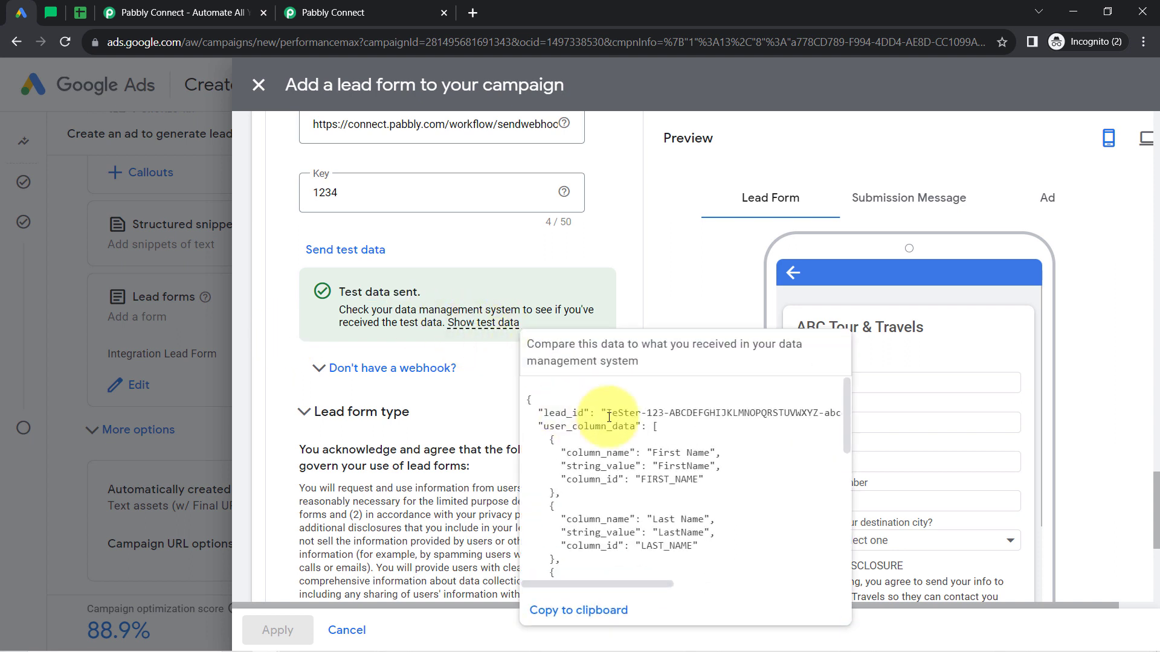
mouse_move(850, 396)
left_mouse_down()
mouse_move(846, 425)
mouse_move(845, 415)
left_mouse_up()
left_click_drag(653, 401, 710, 401)
double_click(666, 415)
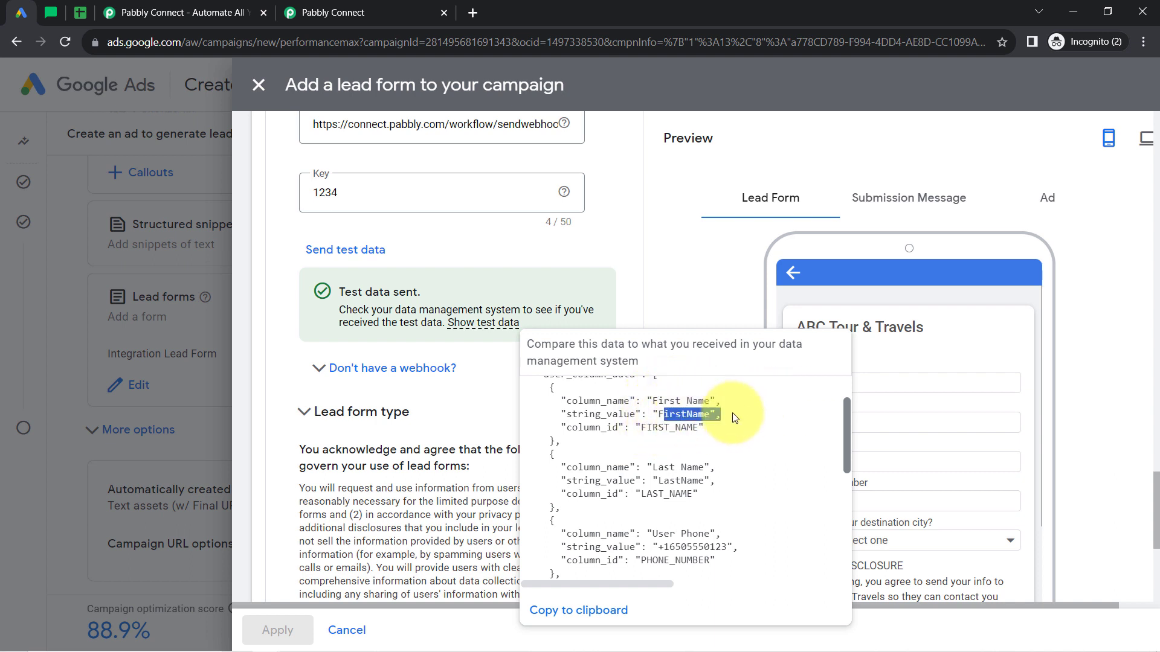
left_click_drag(655, 469, 704, 481)
left_click_drag(849, 411, 844, 462)
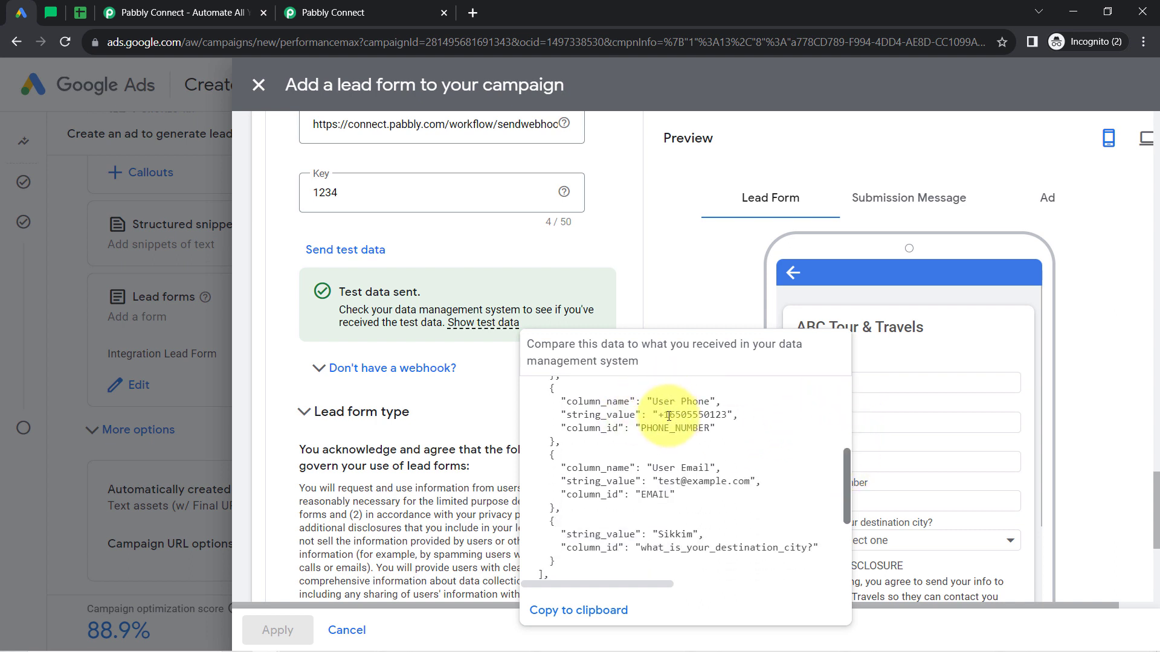
left_click_drag(668, 415, 722, 416)
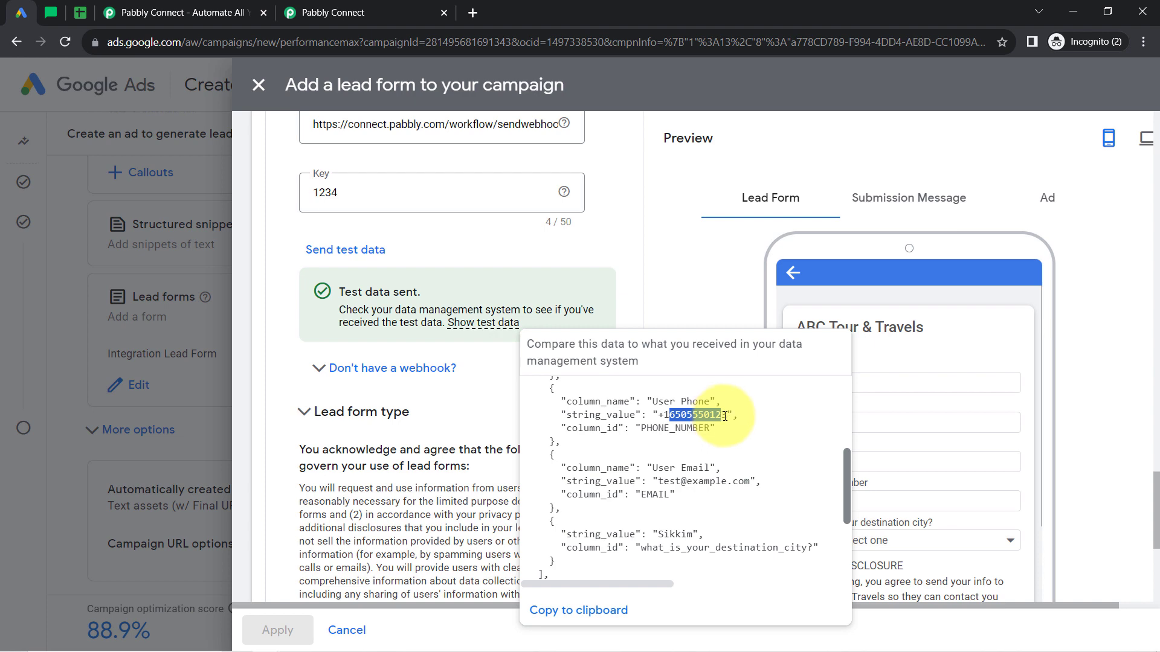
left_click(385, 263)
Switch to Pabbly Connect and examine the trigger's received response, including the destination city question.
left_click(340, 7)
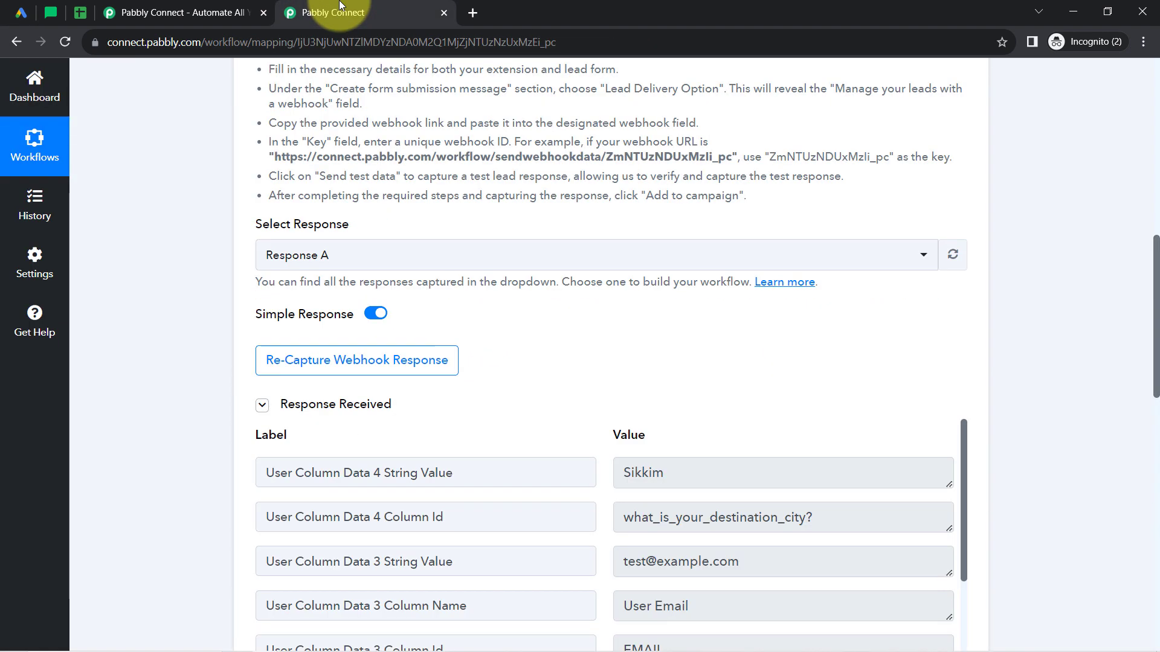
scroll(1157, 337, "down", 1)
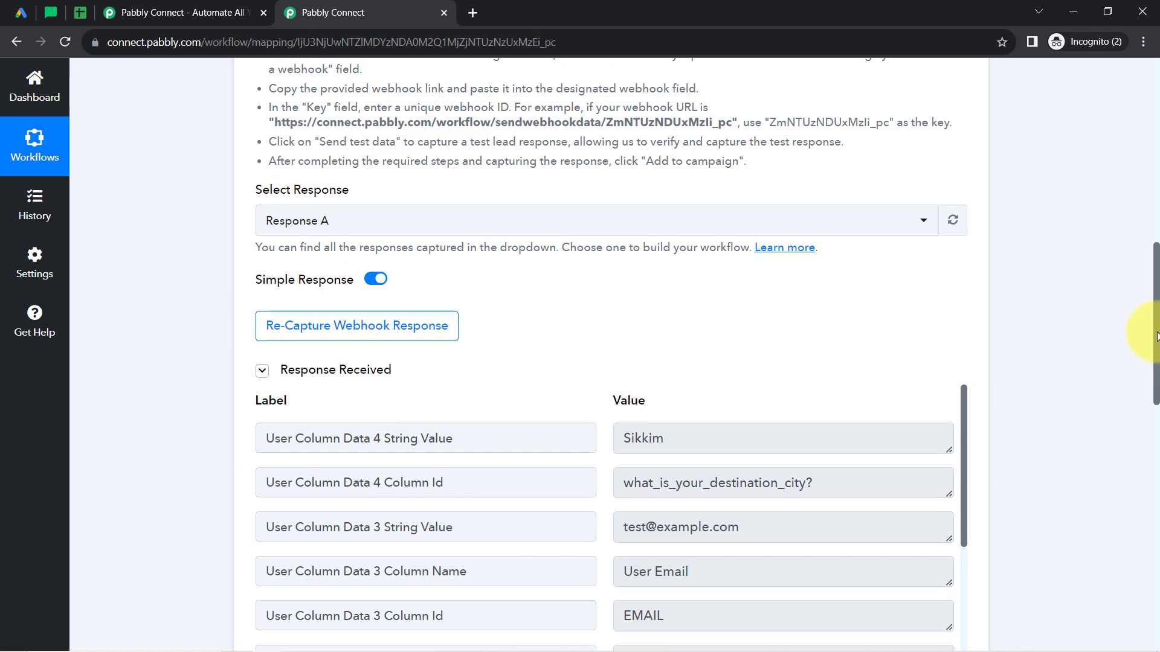
scroll(1157, 336, "down", 3)
left_click(332, 209)
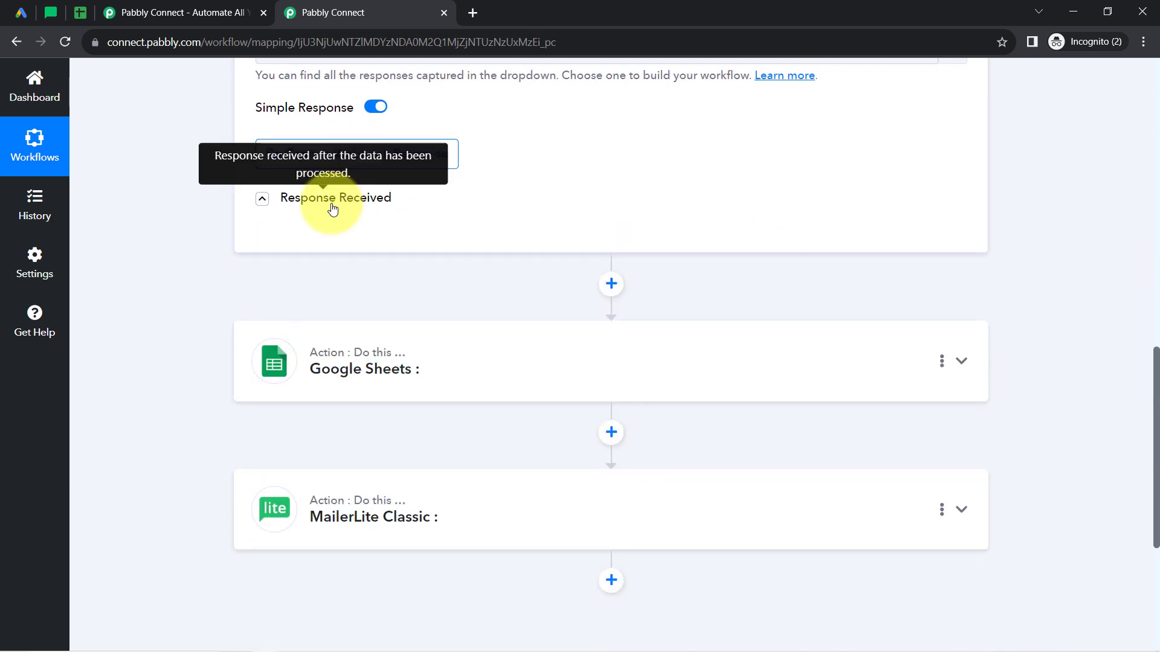
left_click(332, 209)
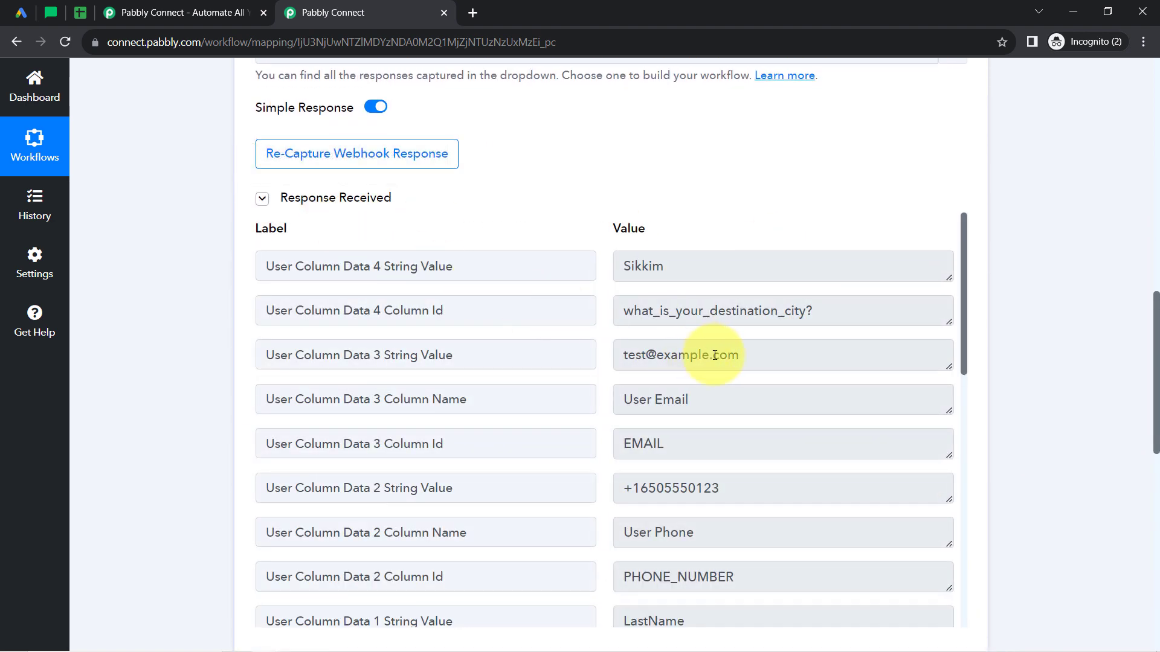
left_click_drag(649, 311, 815, 312)
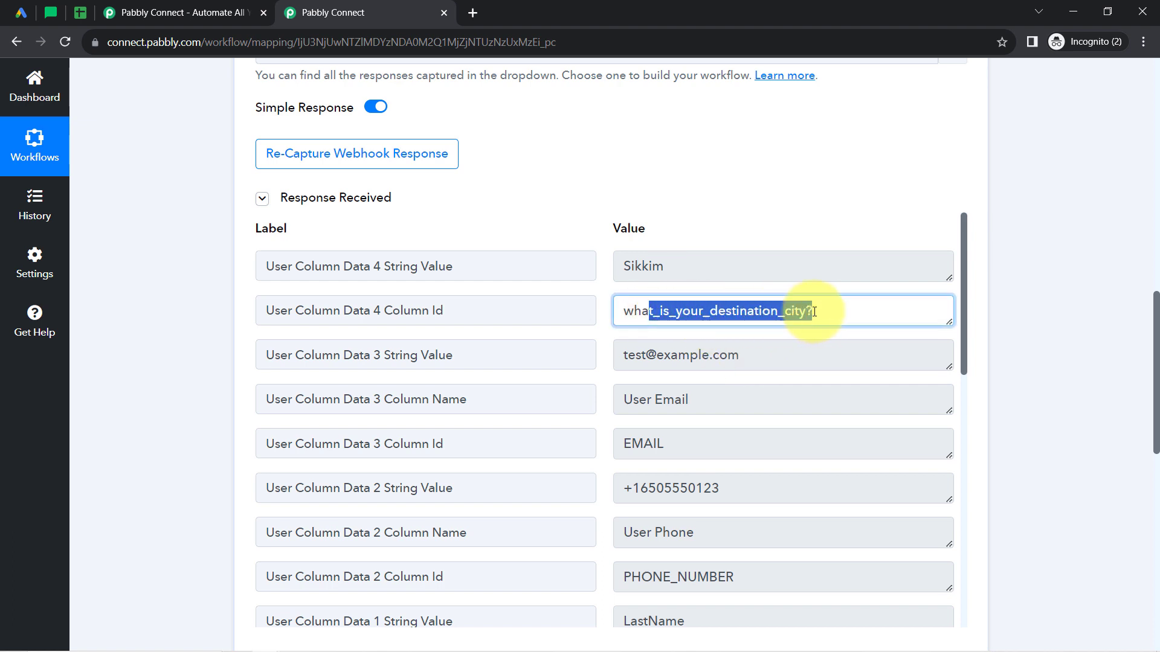
Examine the received destination, email, phone and name values in the trigger response and check back with the Google Ads lead form.
left_click_drag(699, 266, 603, 278)
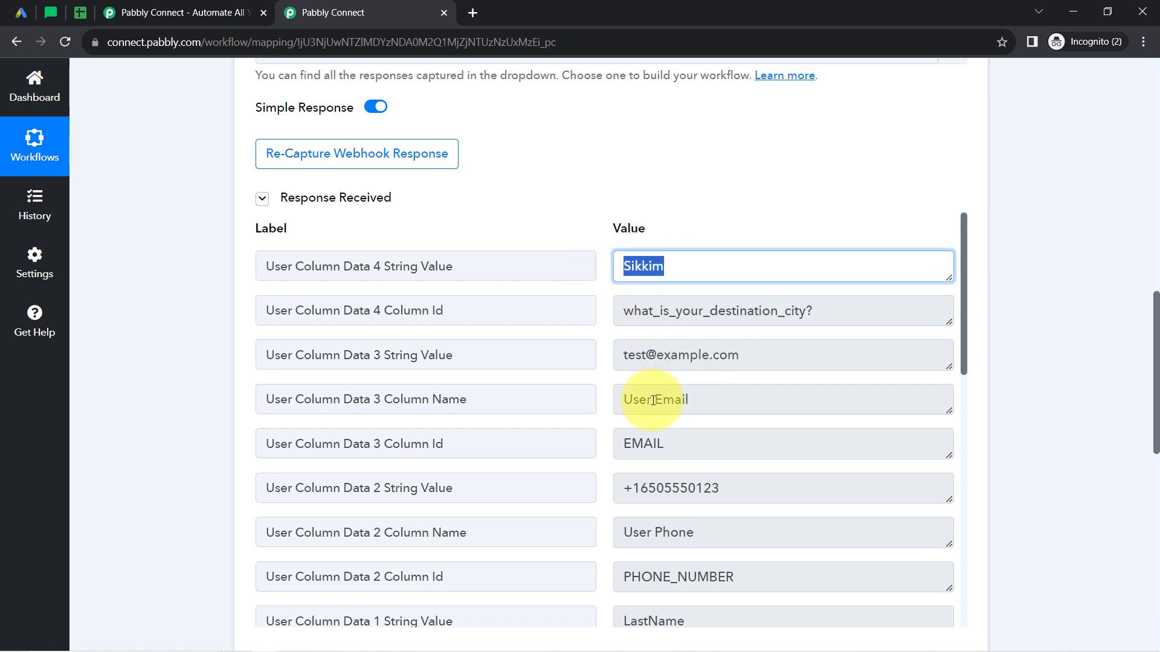
left_click_drag(656, 400, 746, 383)
left_click_drag(635, 355, 784, 351)
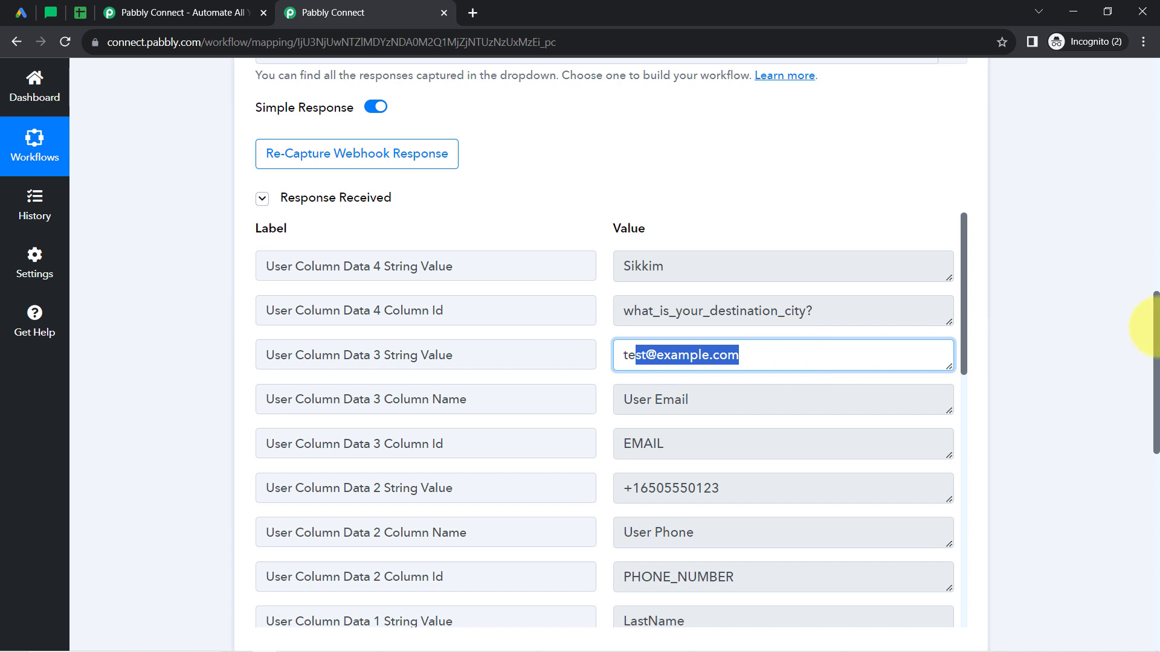
scroll(1156, 329, "down", 3)
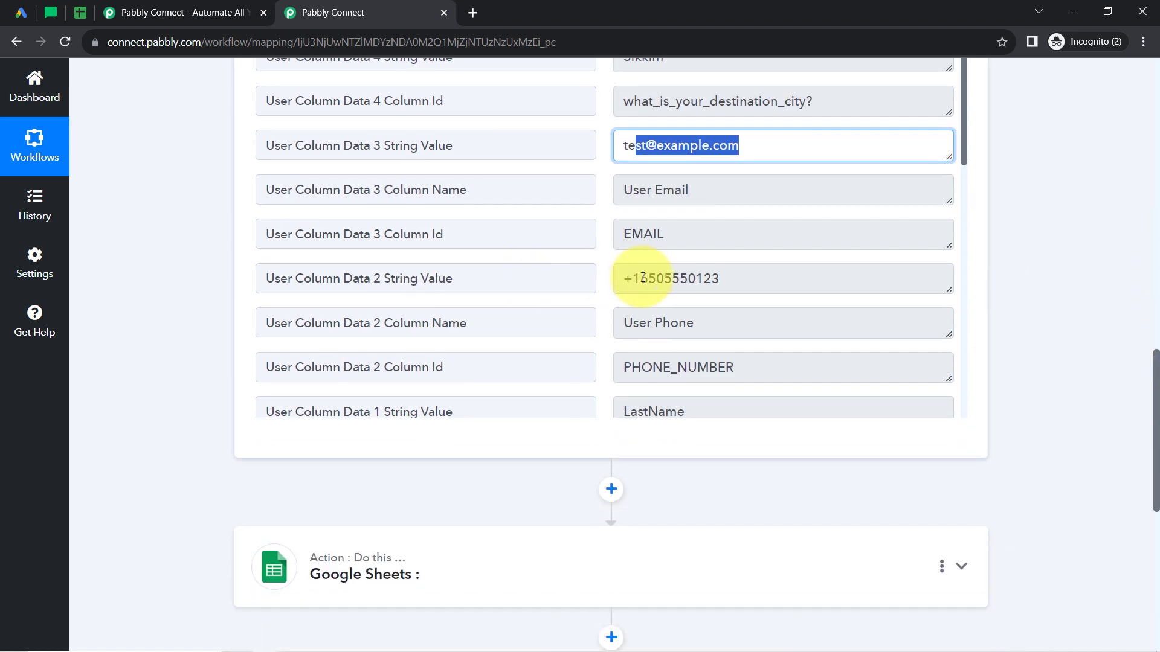
left_click_drag(665, 279, 781, 274)
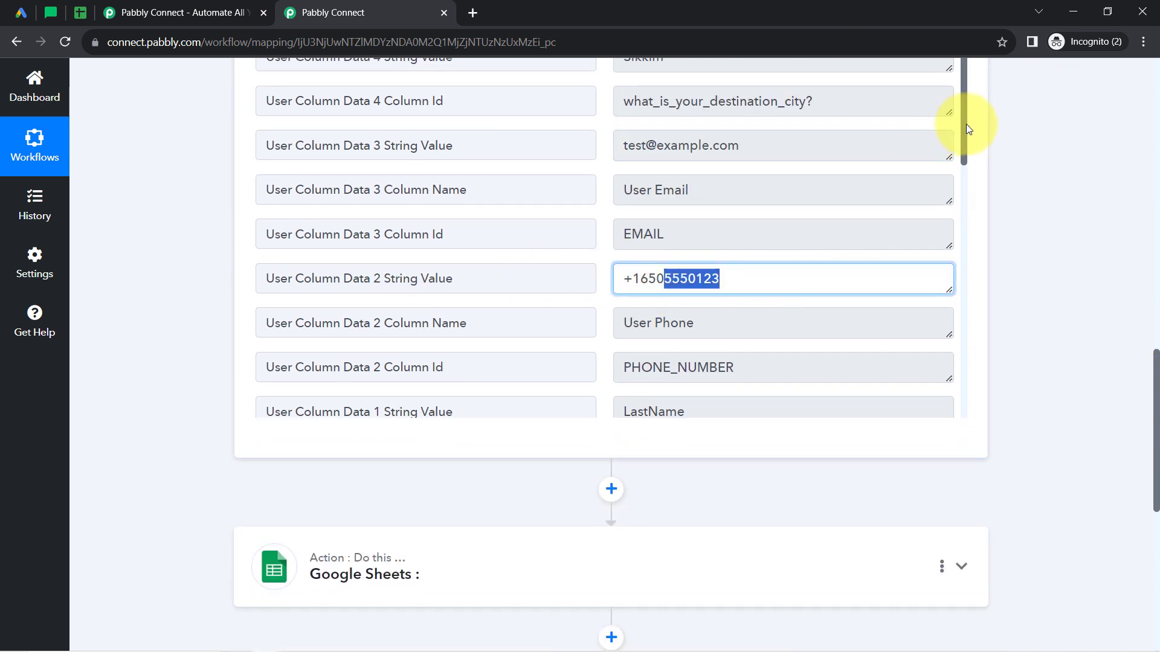
left_click_drag(966, 125, 952, 227)
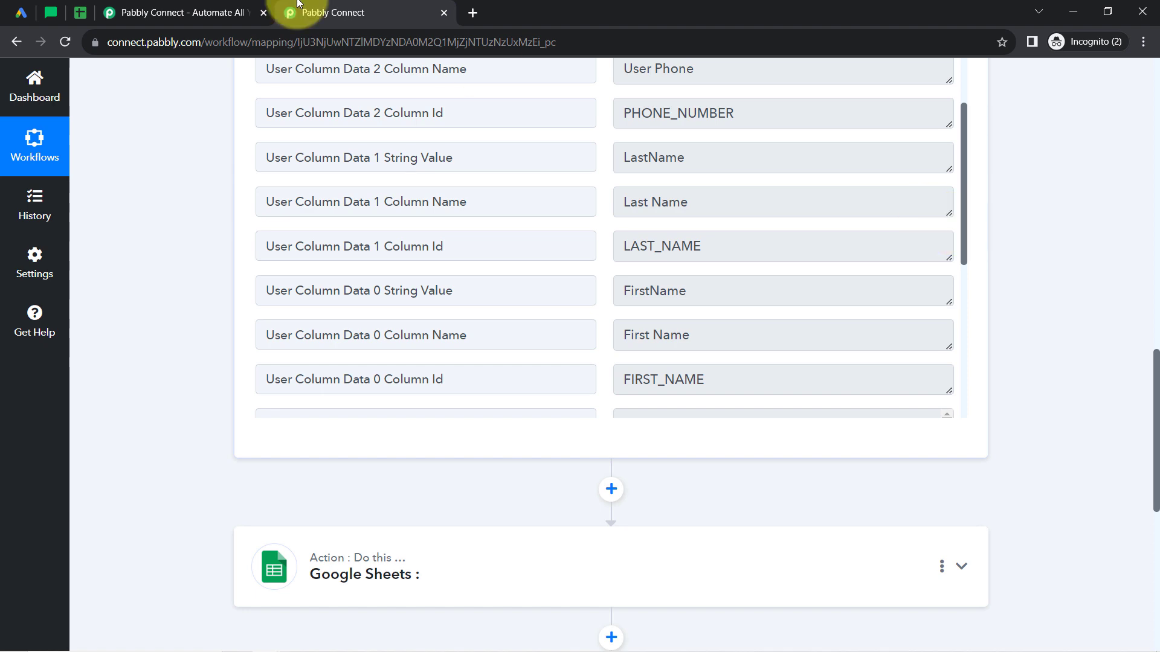
left_click(21, 13)
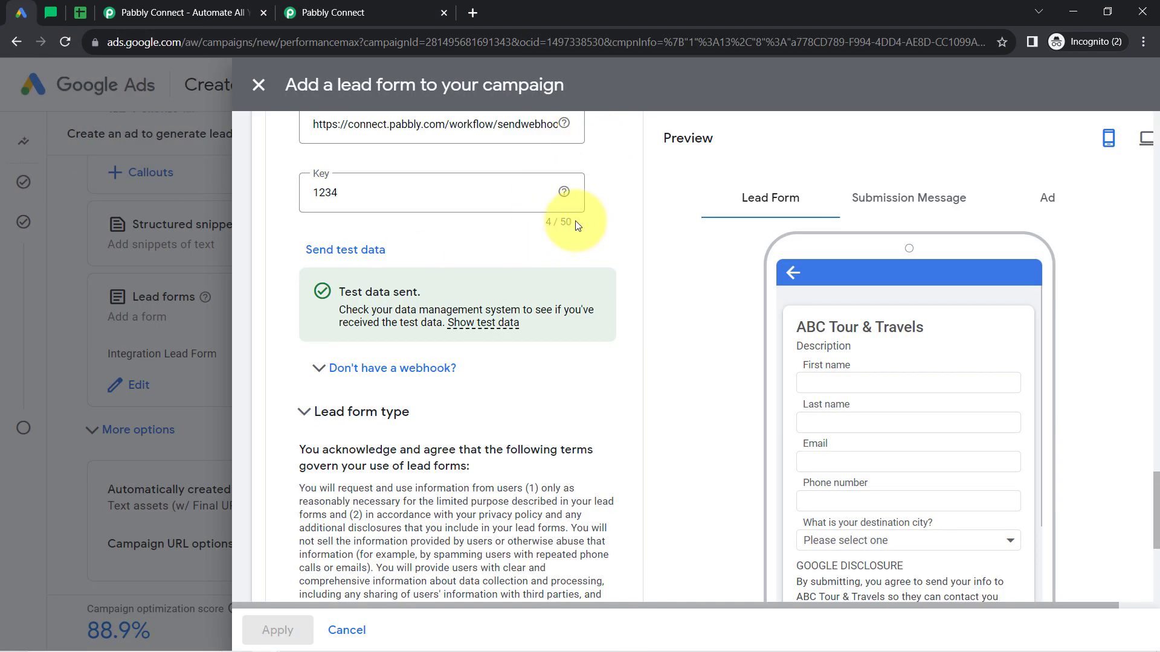
left_click(362, 13)
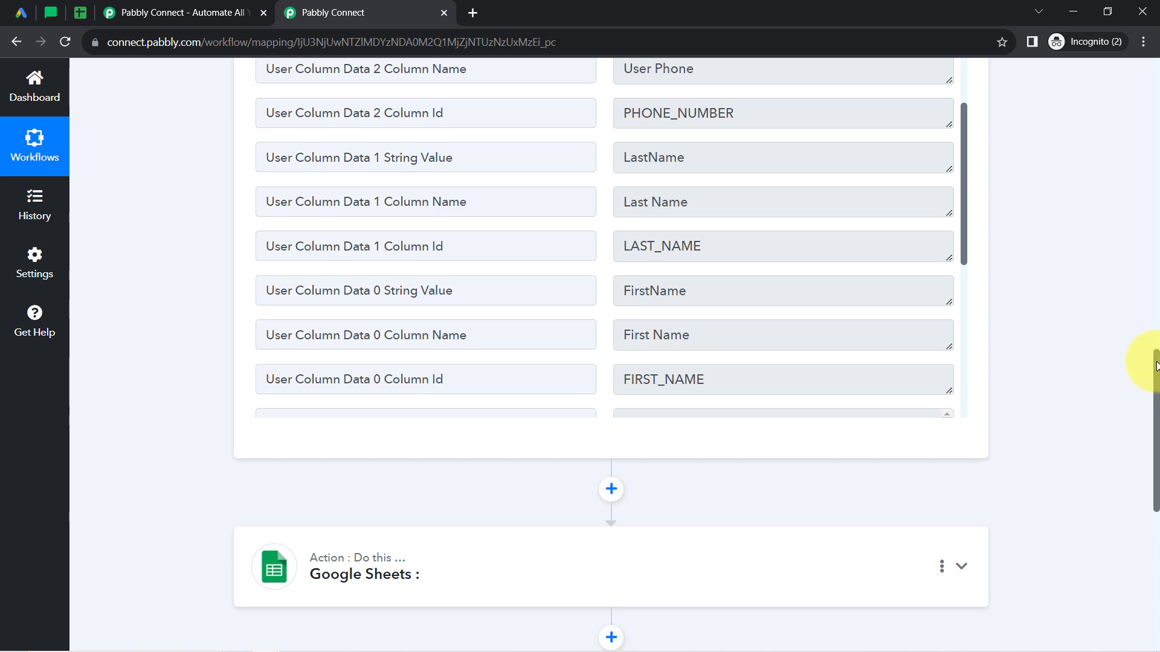
Collapse the Google Lead Form trigger and review its New Lead setup.
left_click_drag(1157, 366, 1107, 31)
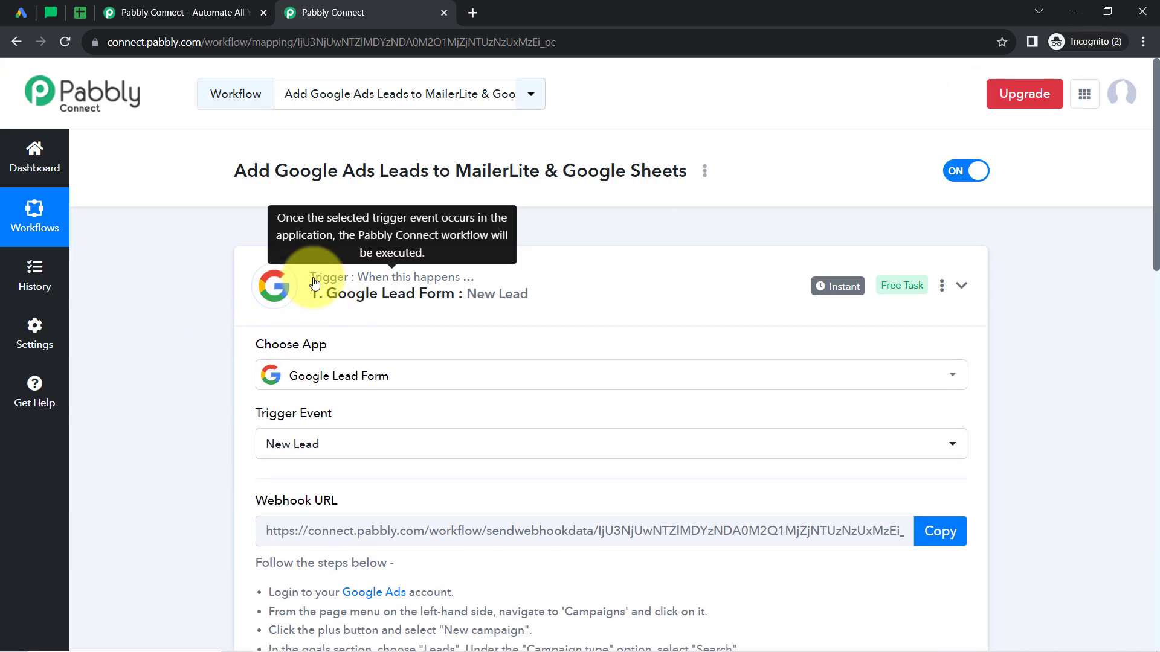
left_click(315, 282)
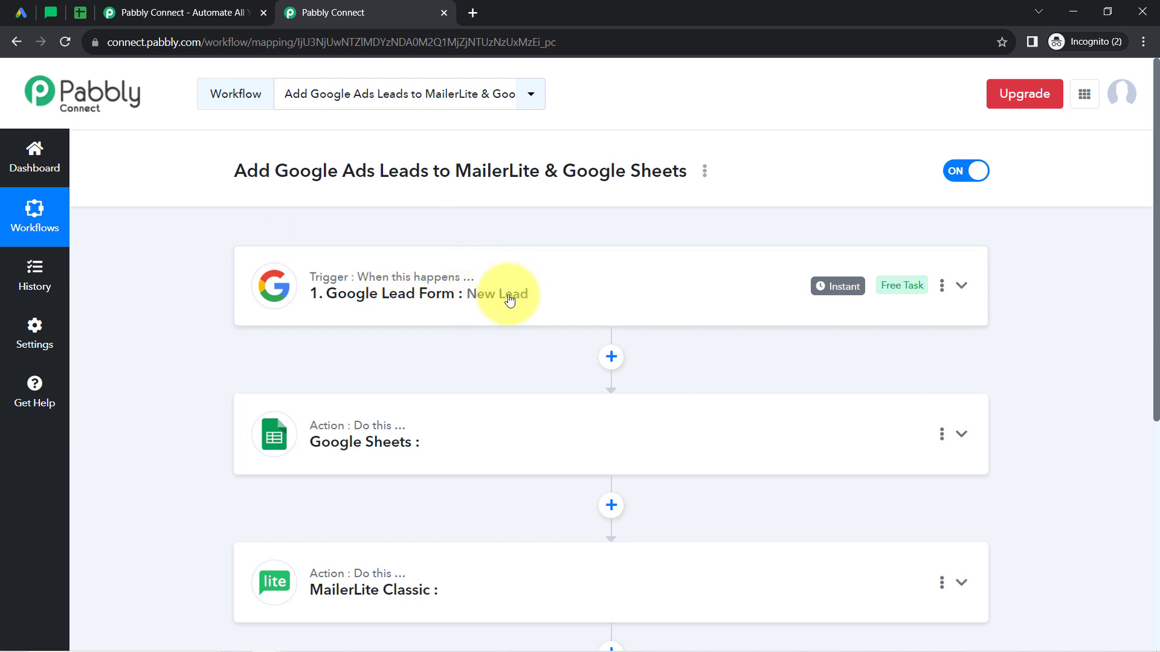
mouse_move(839, 300)
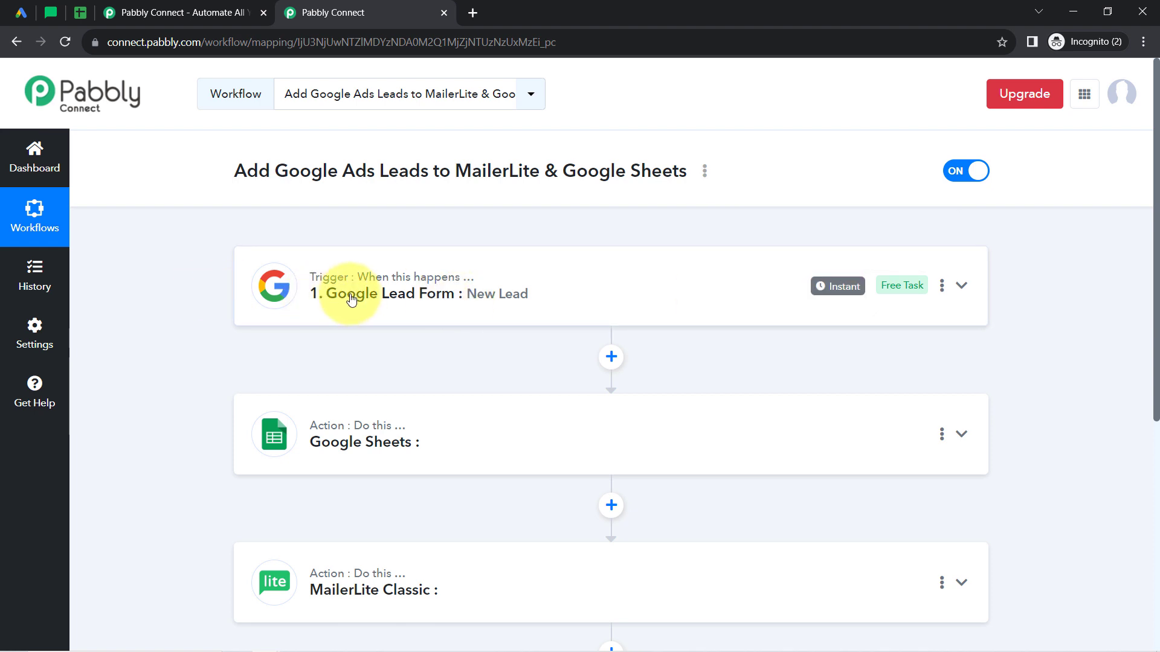
mouse_move(411, 283)
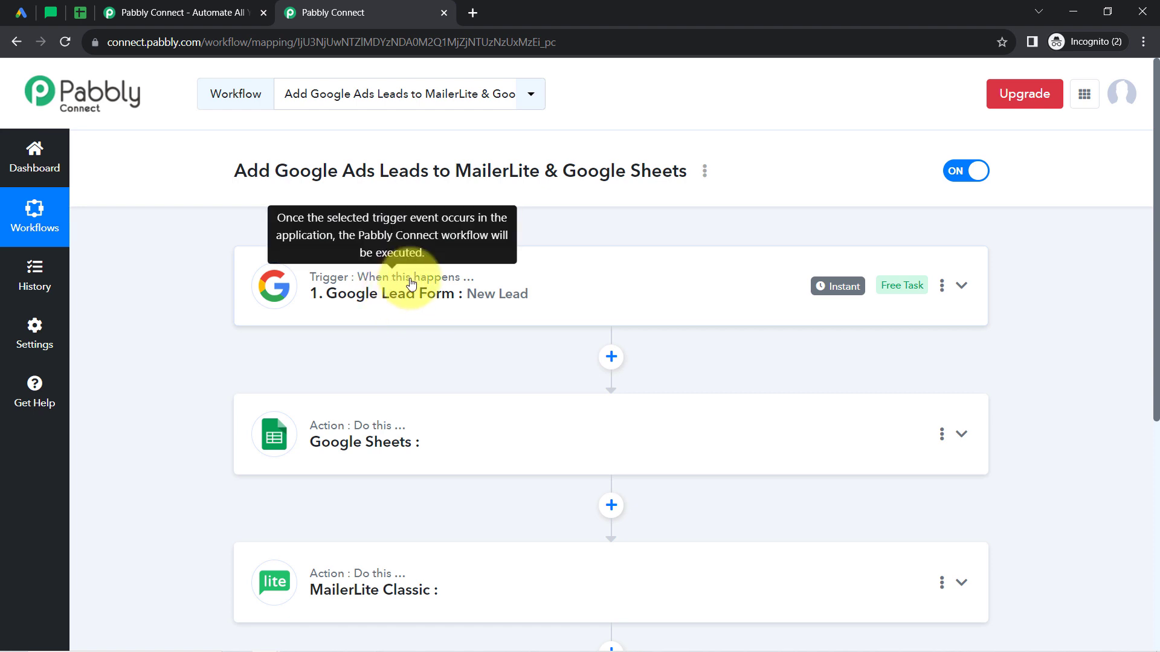
Set the Google Sheets action's event to Add New Row and open its account connection settings.
left_click_drag(1157, 175, 1156, 257)
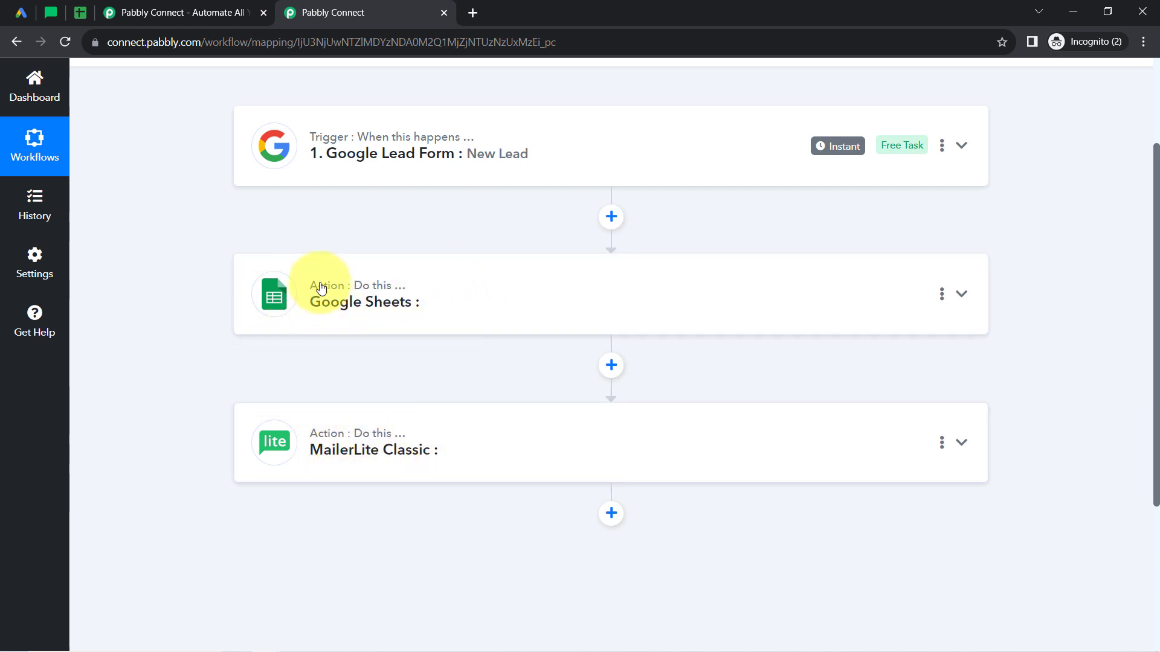
left_click(329, 334)
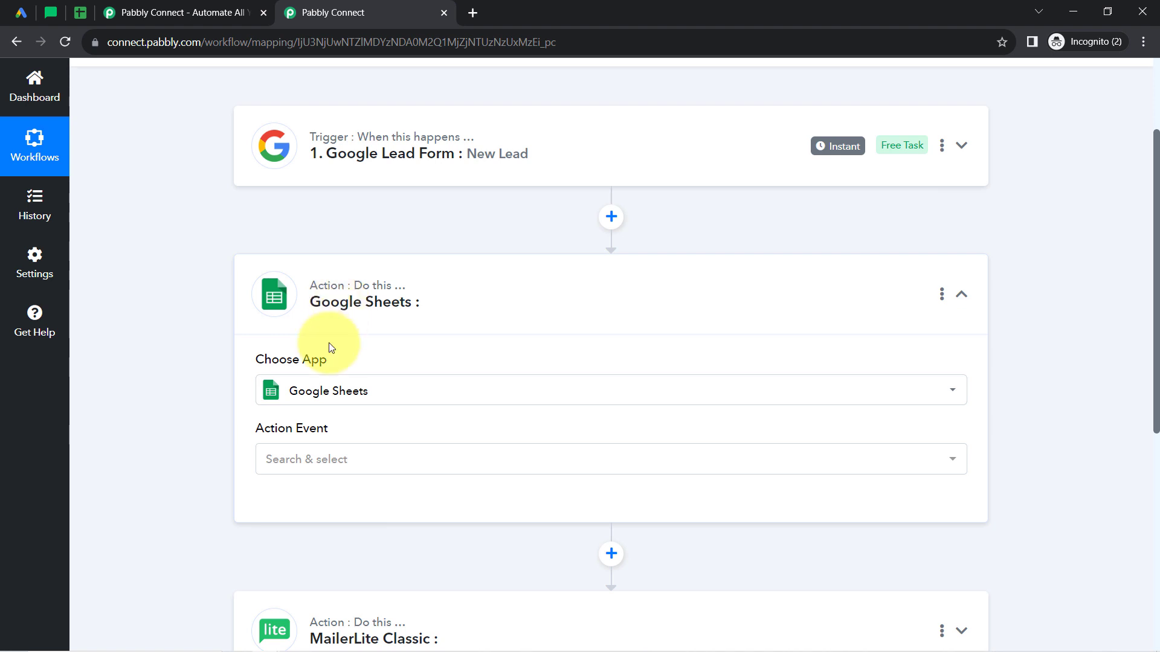
left_click(301, 456)
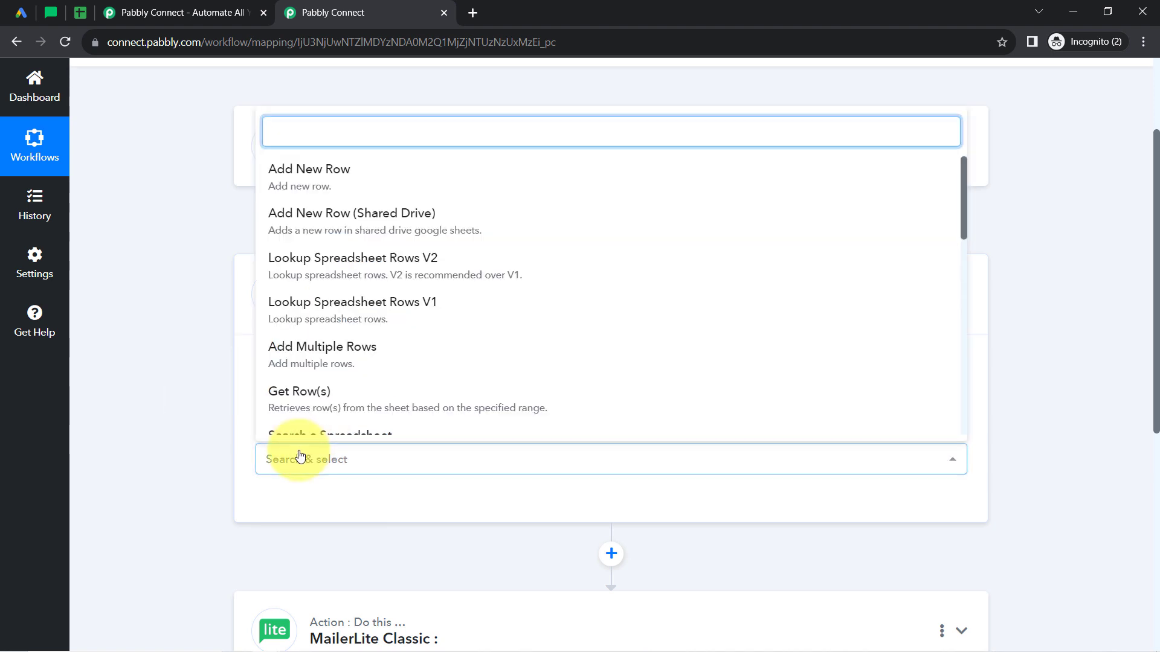
left_click(279, 170)
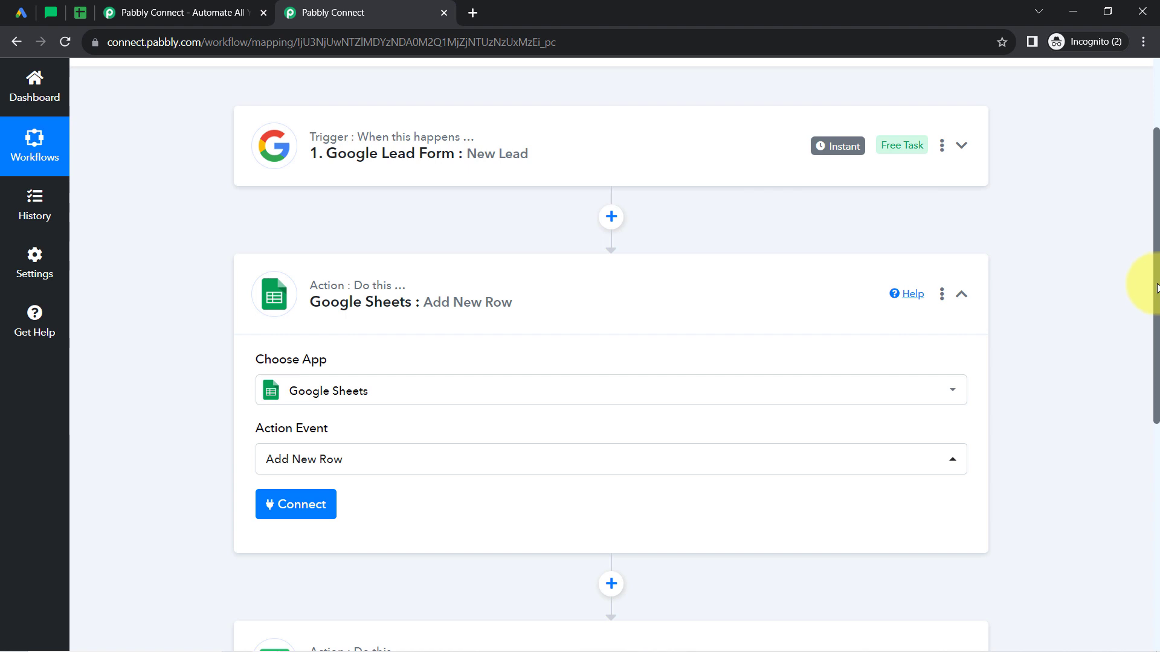
left_click_drag(1157, 288, 1156, 385)
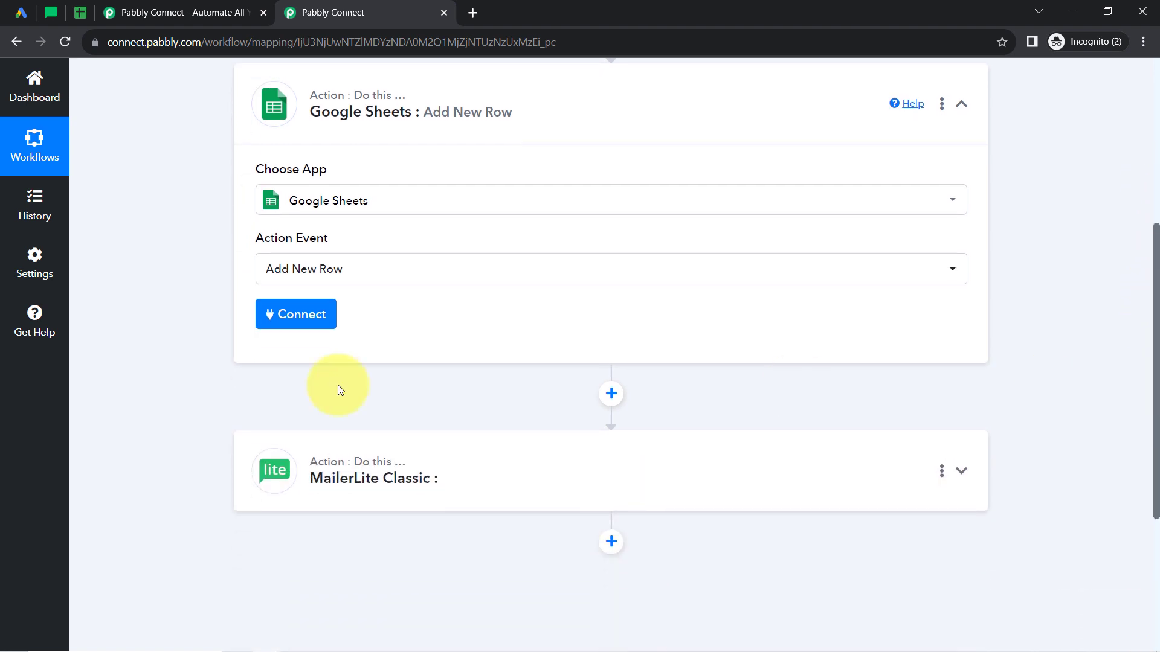
left_click(267, 326)
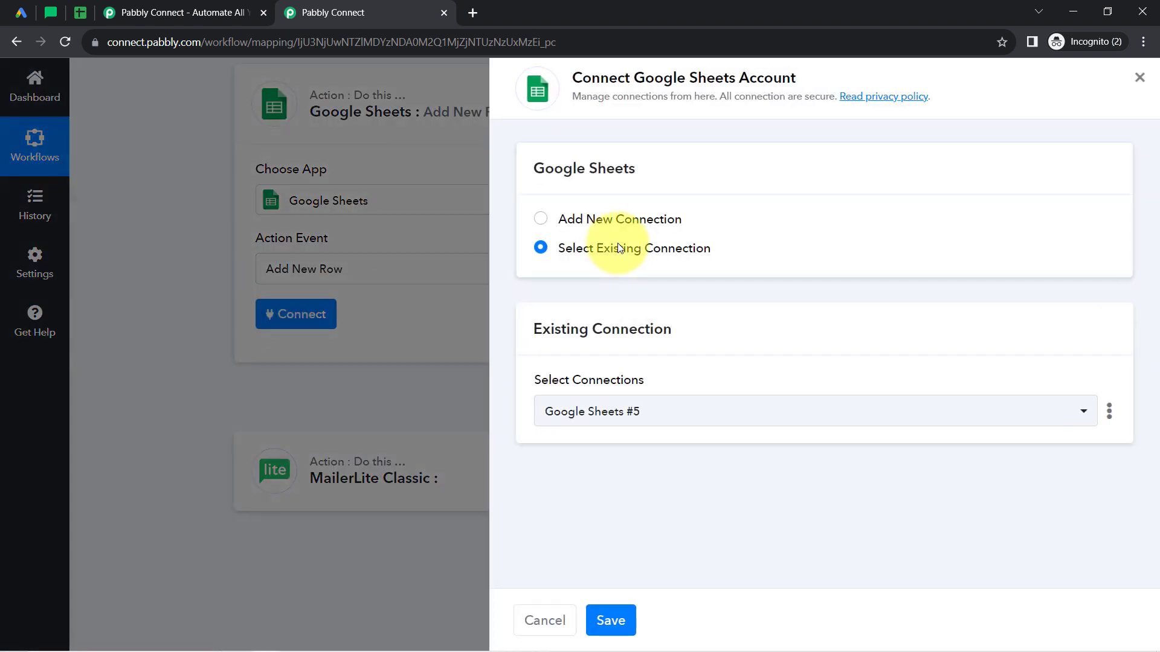
left_click(659, 217)
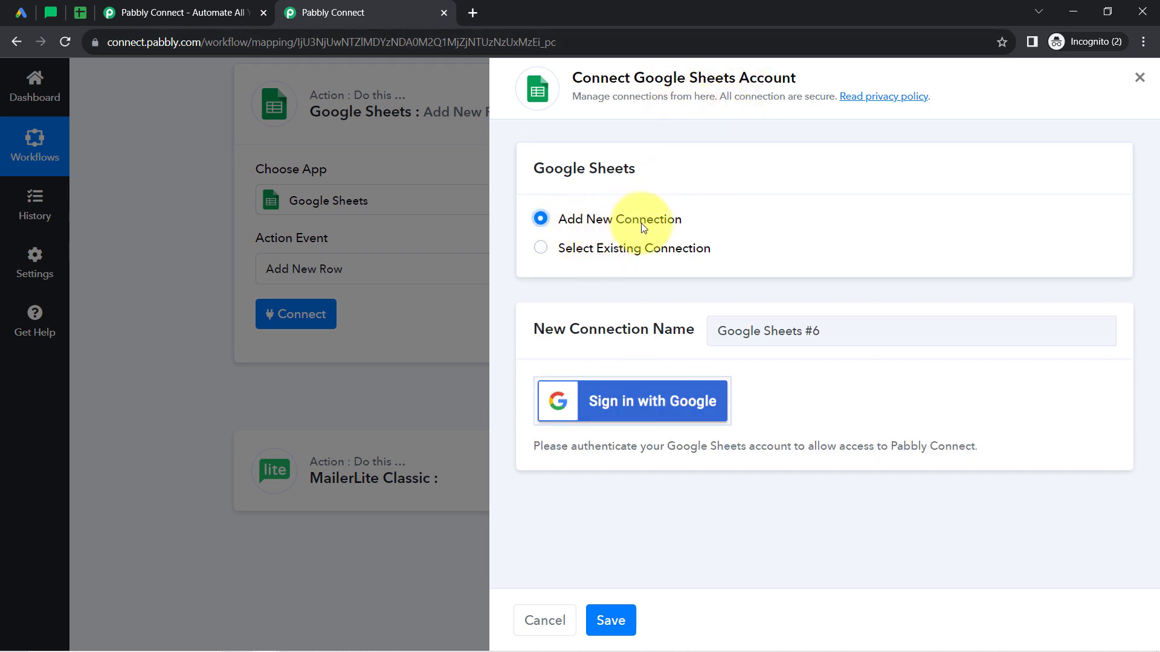
left_click(639, 402)
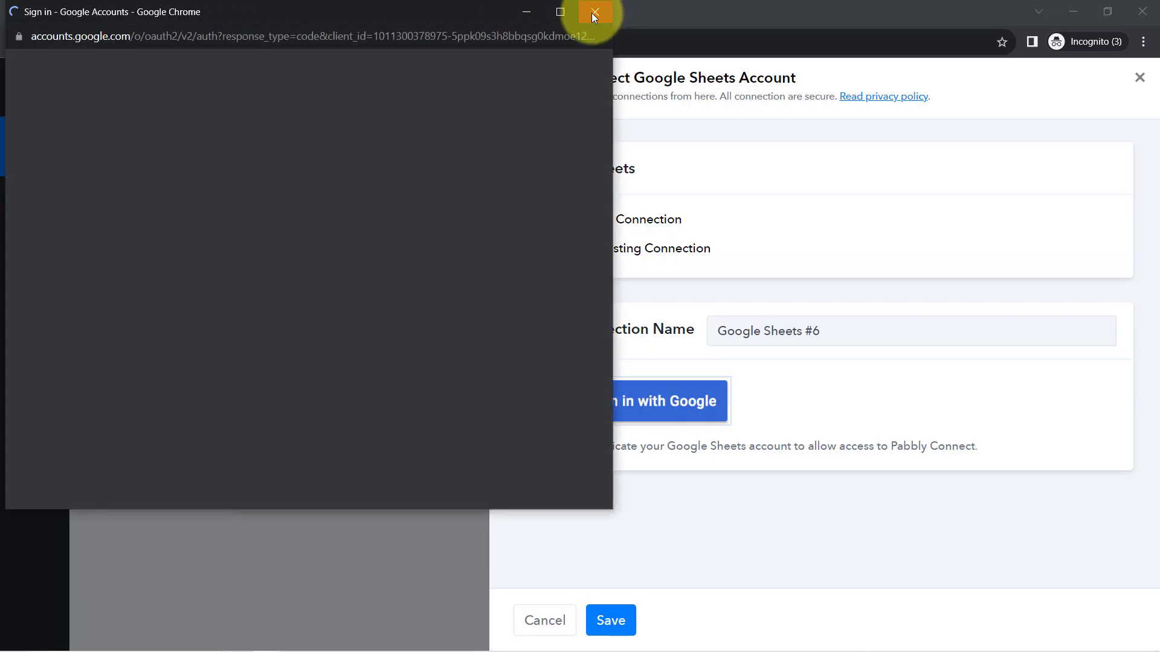
left_click(593, 13)
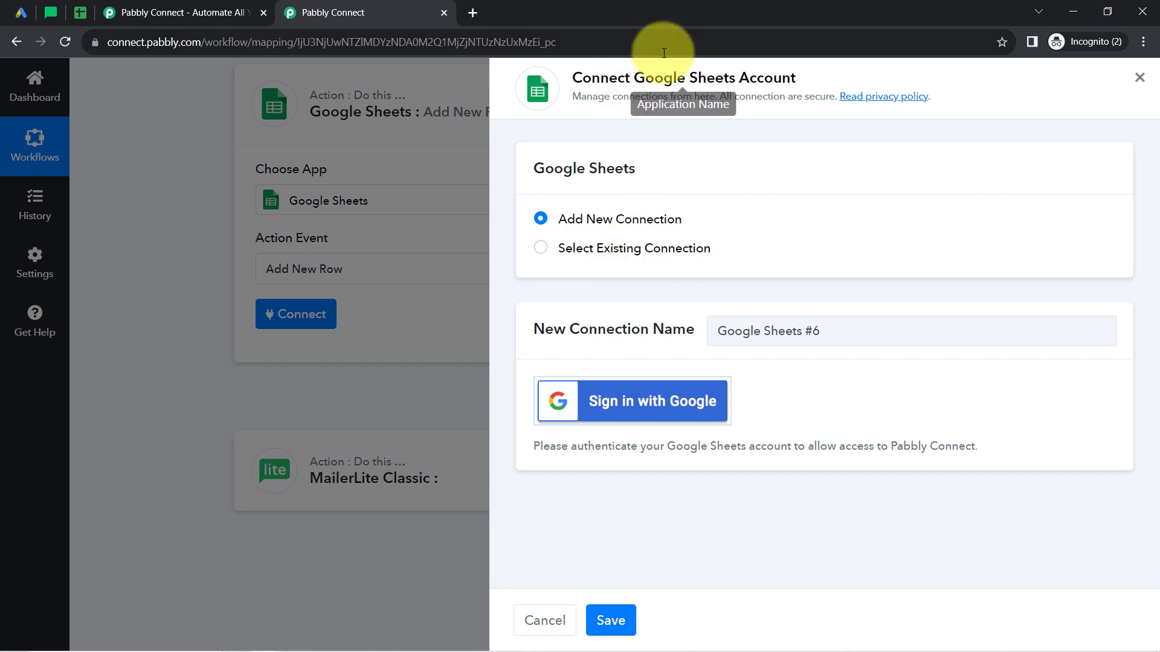
triple_click(632, 77)
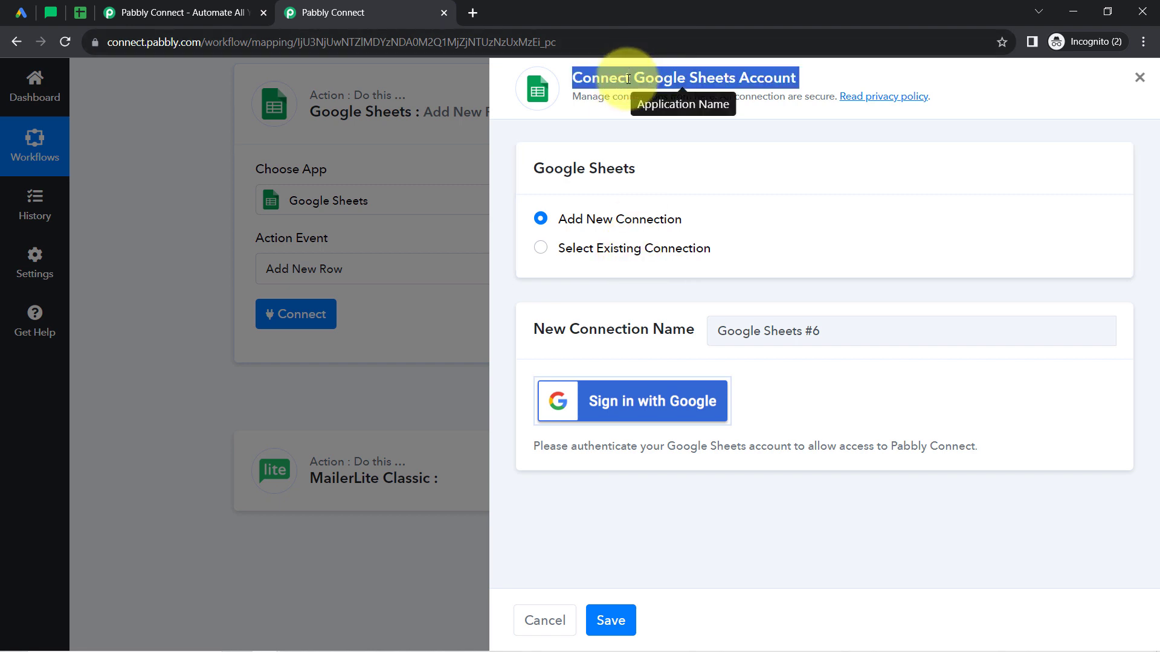
Connect the Google Sheets action with the existing connection Google Sheets #5 and save it.
left_click(599, 253)
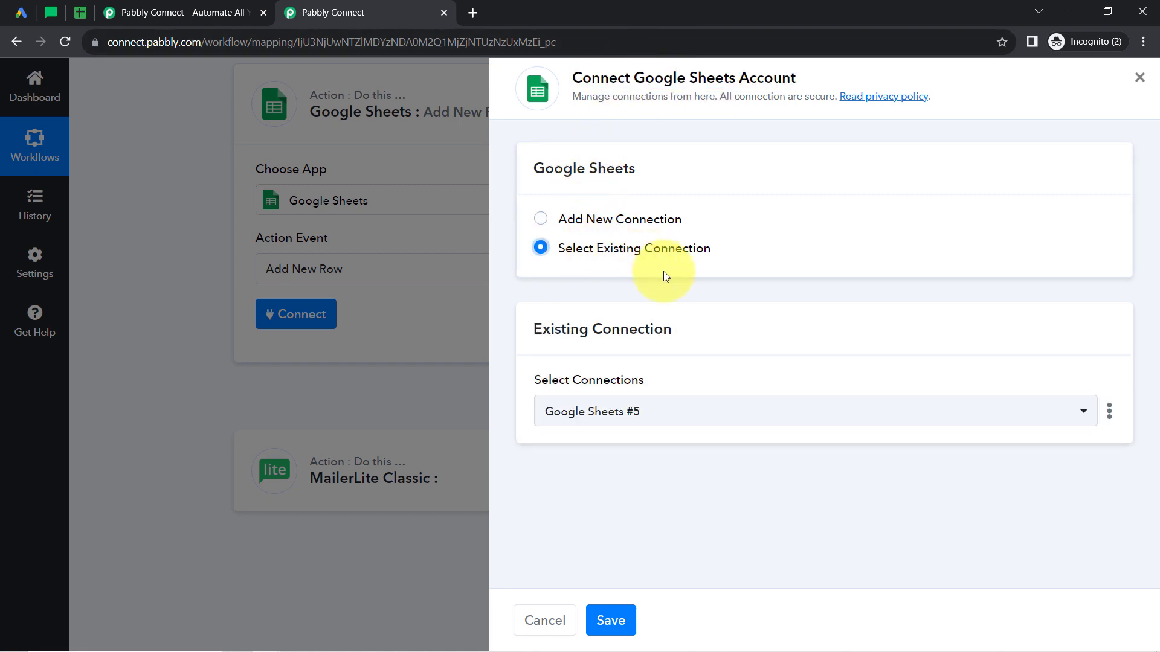
left_click(628, 620)
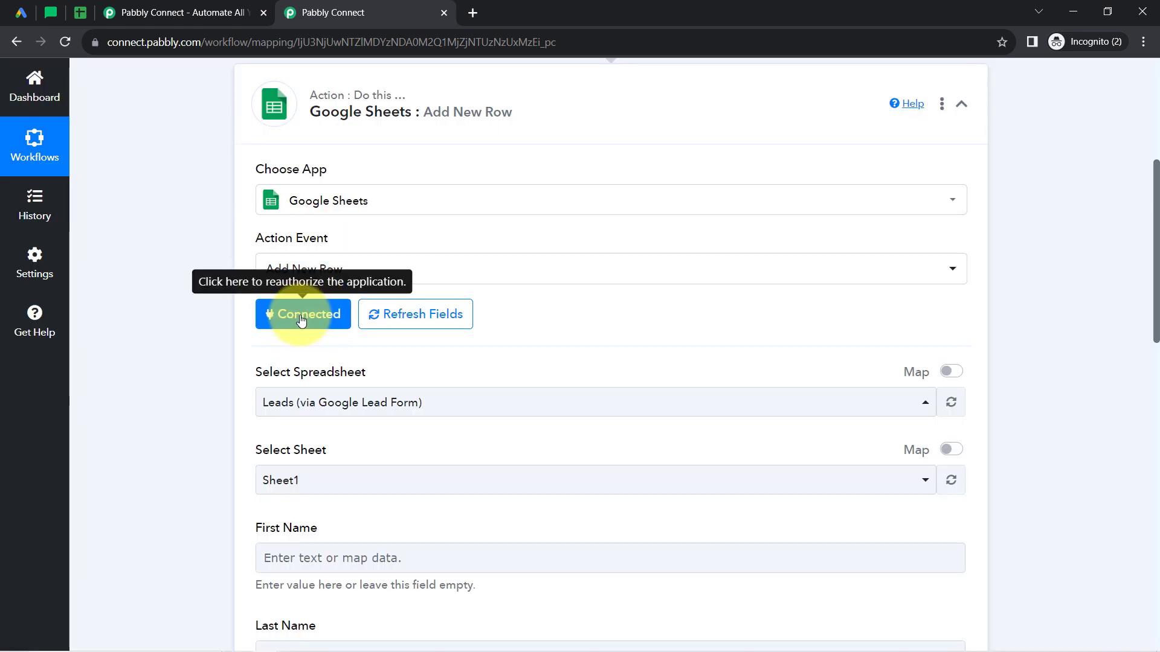
Choose the spreadsheet Leads (via Google Lead Form) for the action, checking its title in Google Sheets.
left_click(344, 402)
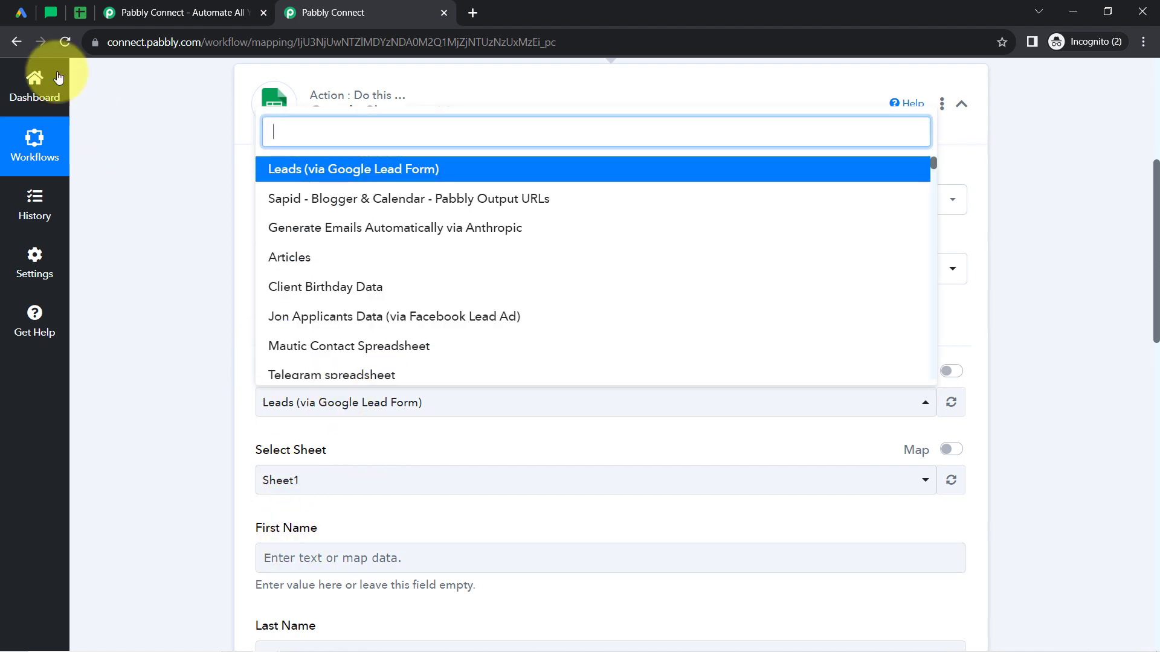
left_click(78, 12)
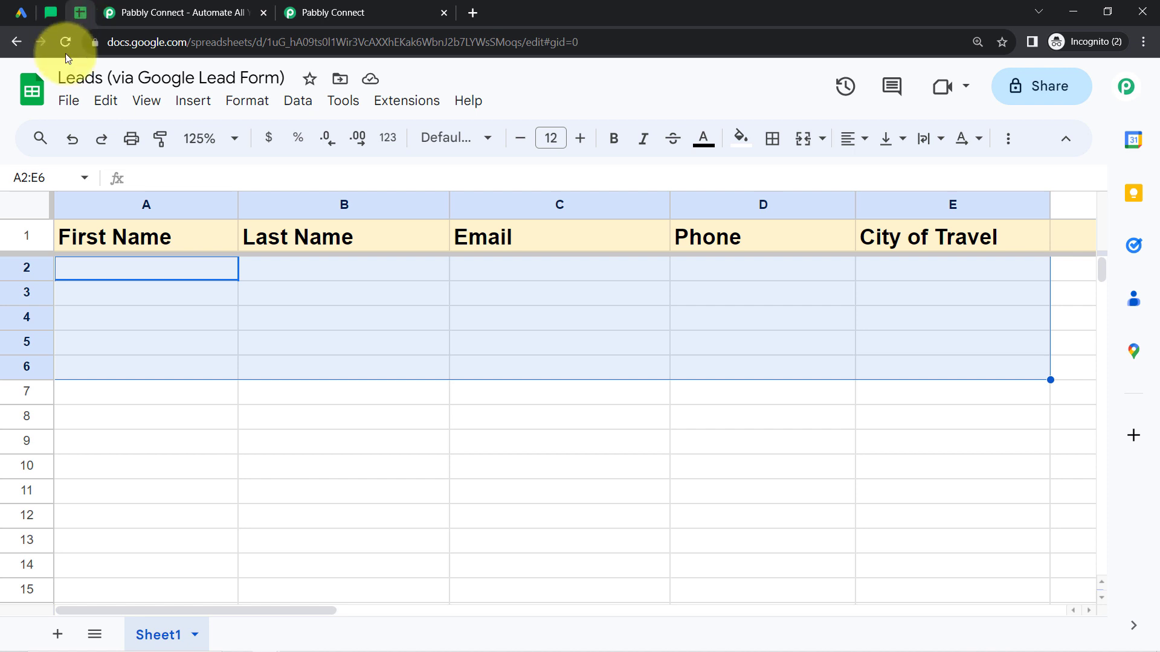
left_click(336, 13)
left_click(282, 181)
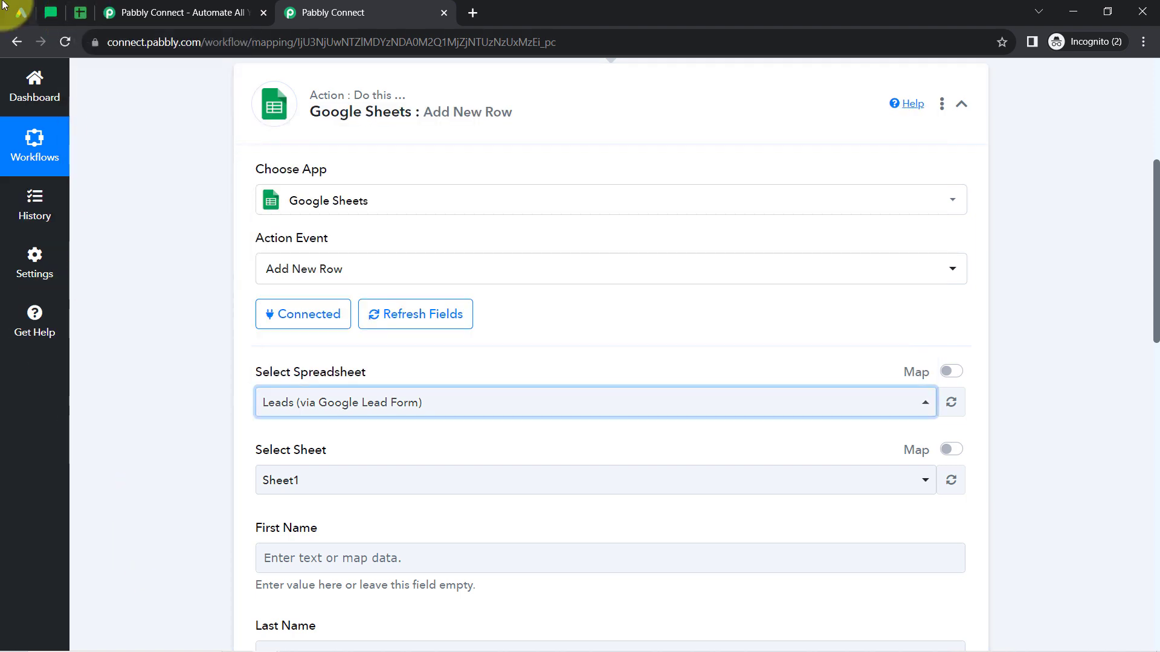
Check the sheet tab's name in Google Sheets against the sheet selected in the Pabbly Connect action.
left_click(74, 13)
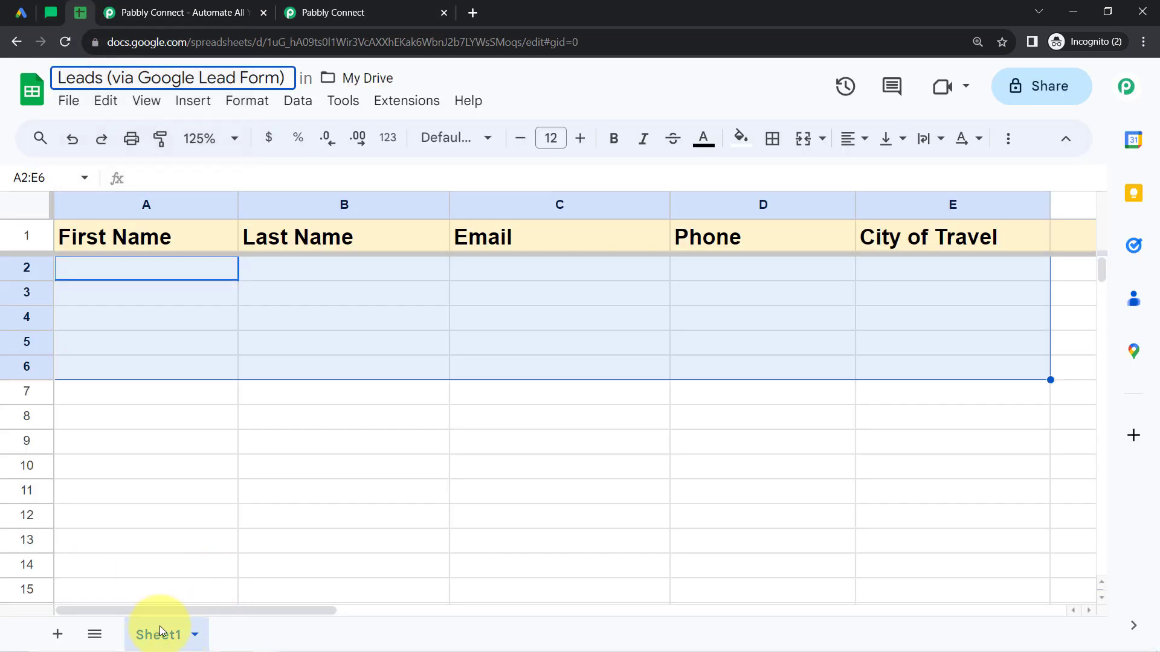
left_click(230, 487)
left_click(316, 17)
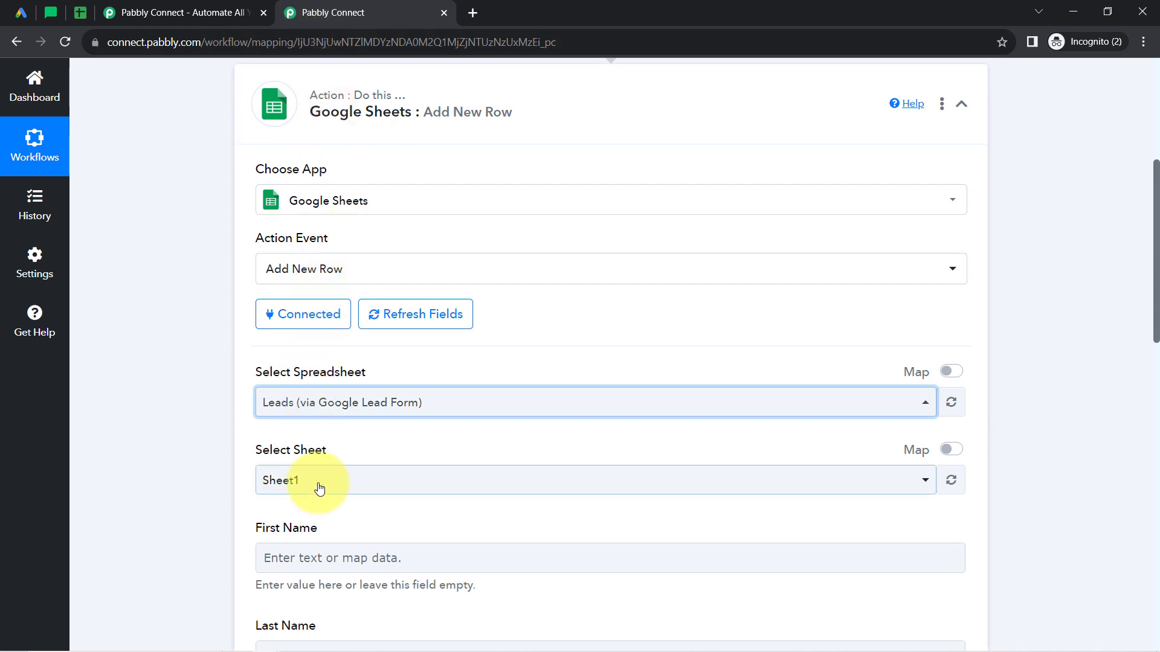
left_click(213, 401)
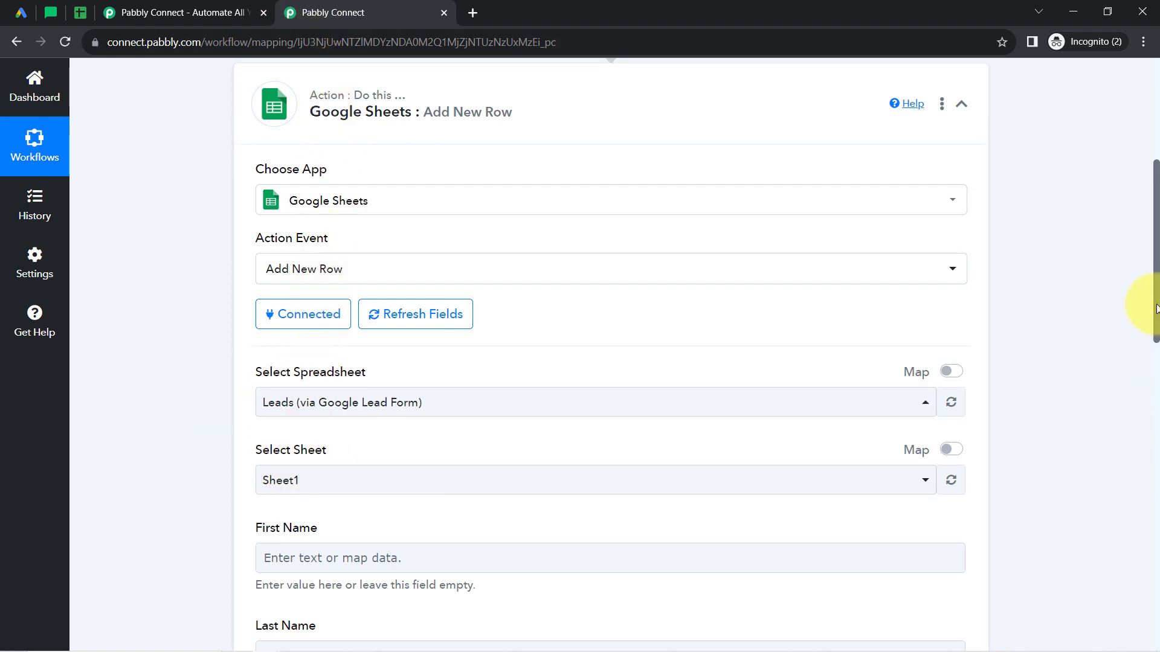
Compare the action's row fields with the spreadsheet's First Name, Last Name, Email, Phone and City of Travel columns in Google Sheets.
left_click_drag(1156, 313, 1155, 370)
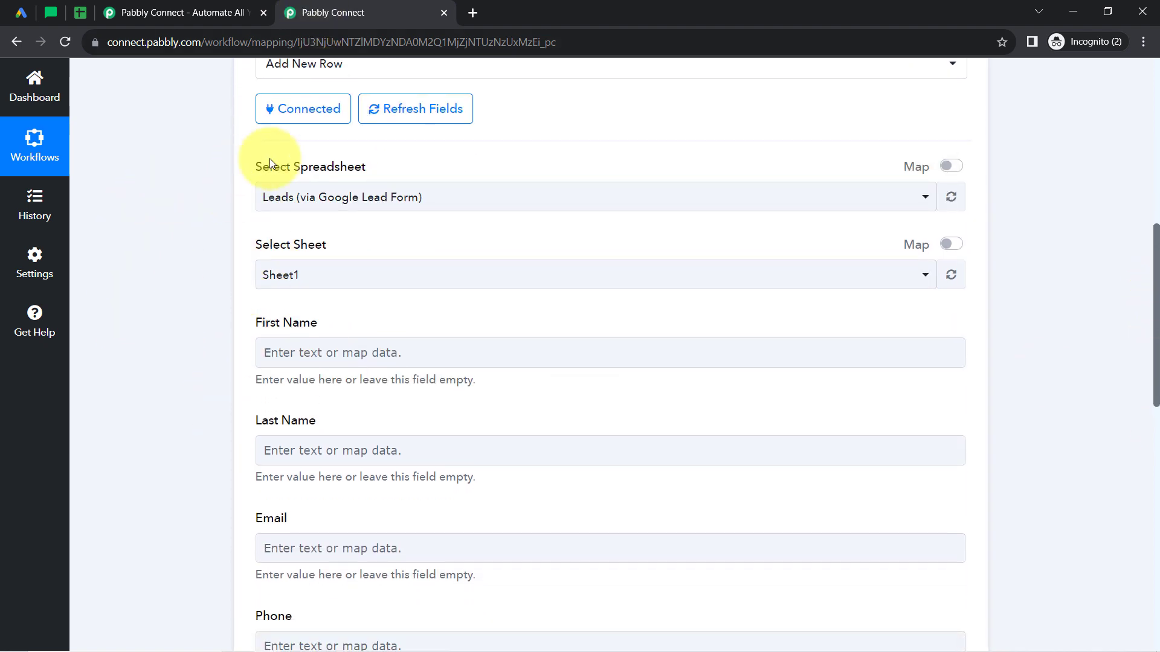
left_click(80, 12)
left_click(97, 204)
left_click(395, 206)
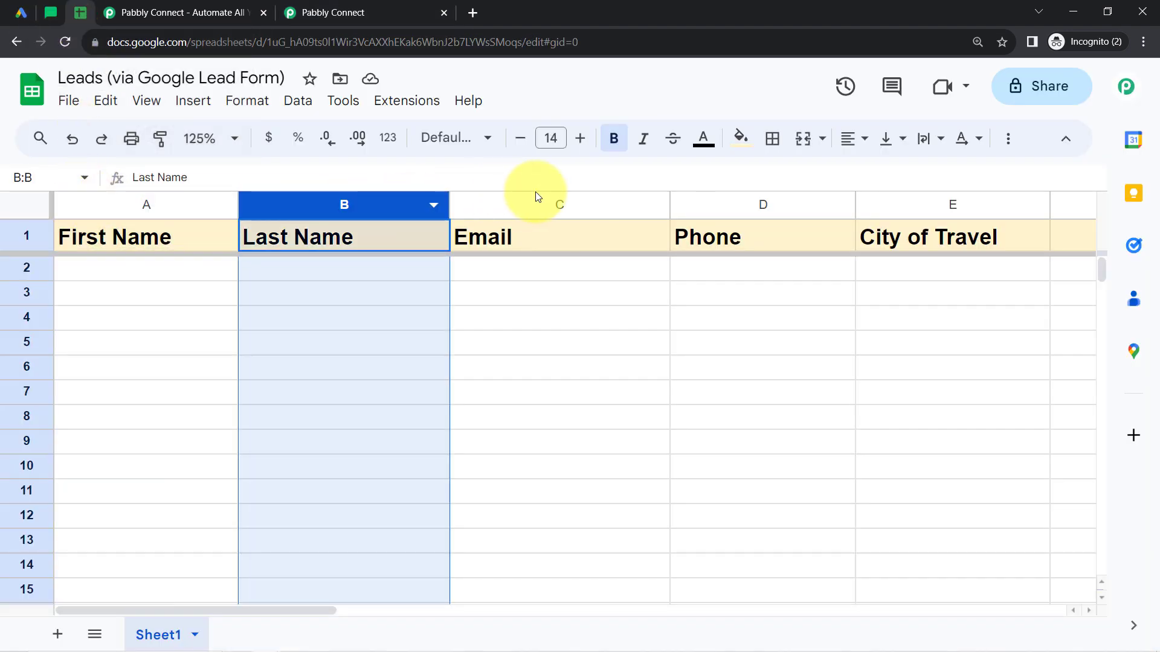
left_click(546, 203)
left_click(807, 206)
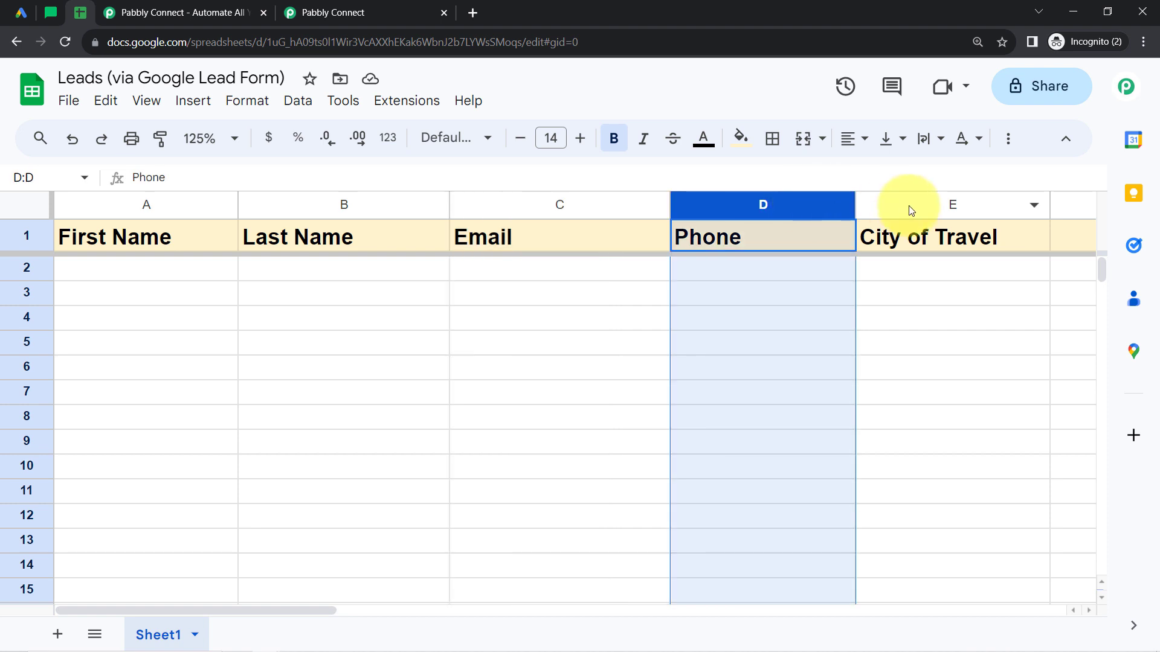
left_click(899, 204)
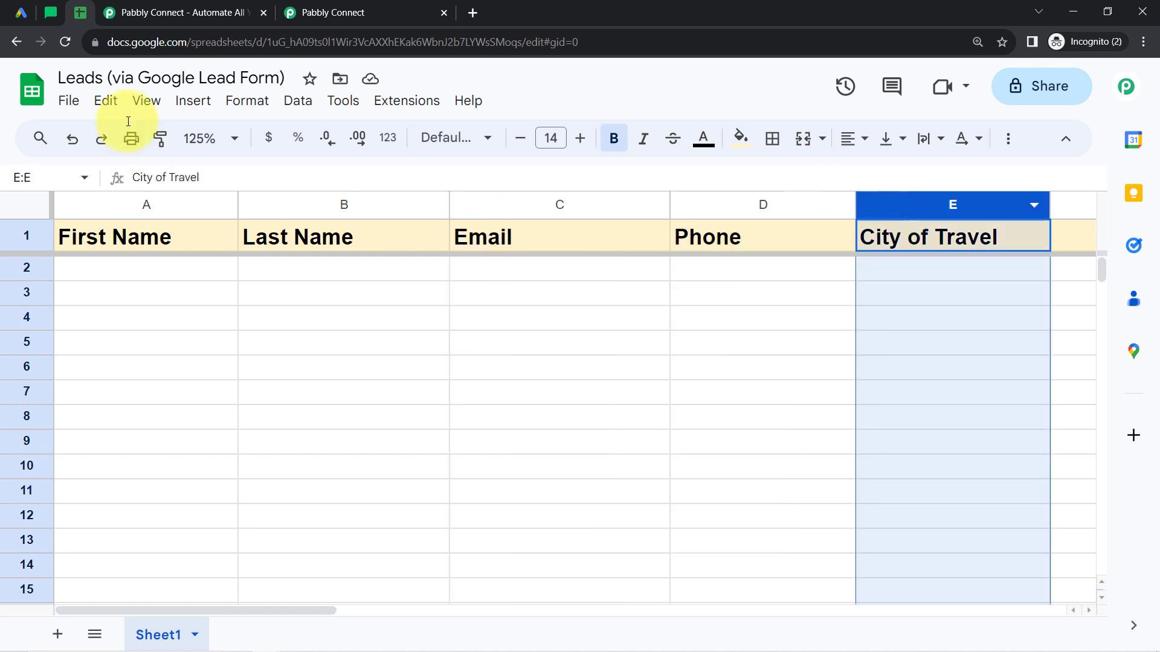
left_click(109, 310)
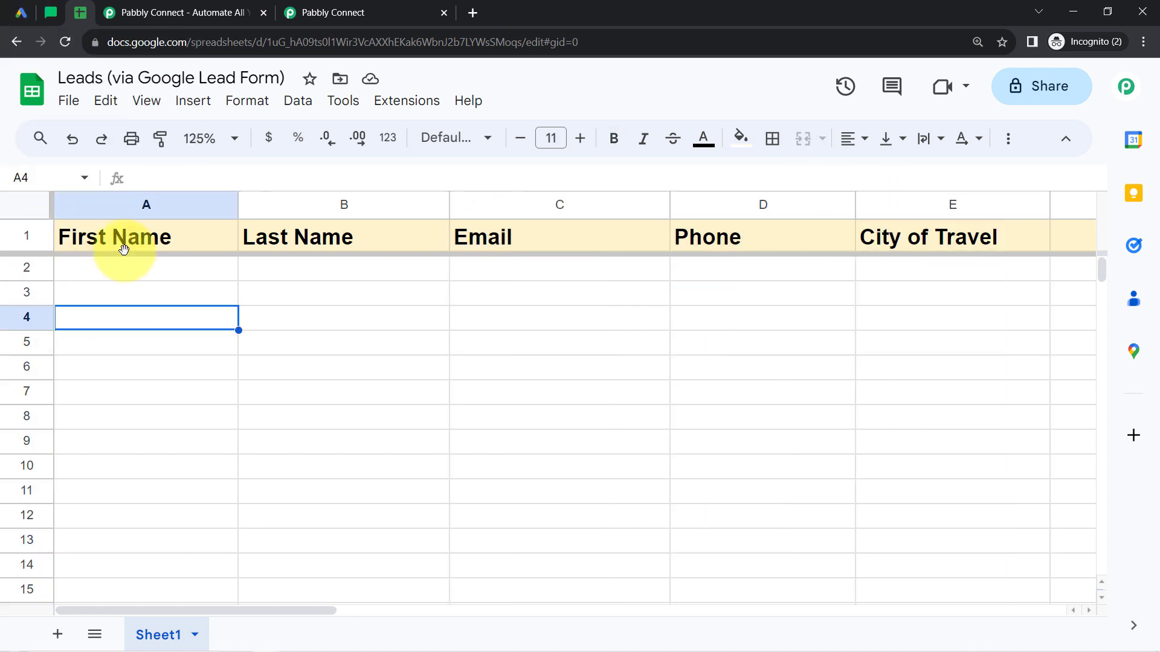
left_click(336, 8)
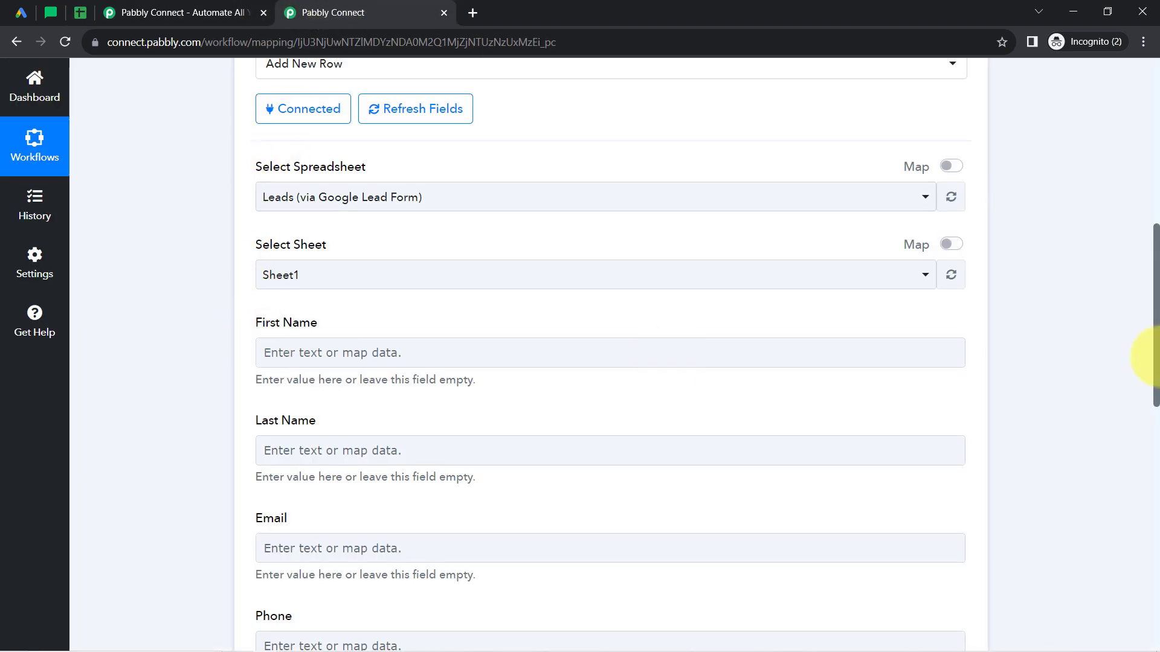
Review the action's empty row fields down to City Of Travel and look over the matching spreadsheet area in Google Sheets.
left_click_drag(1157, 289, 1157, 323)
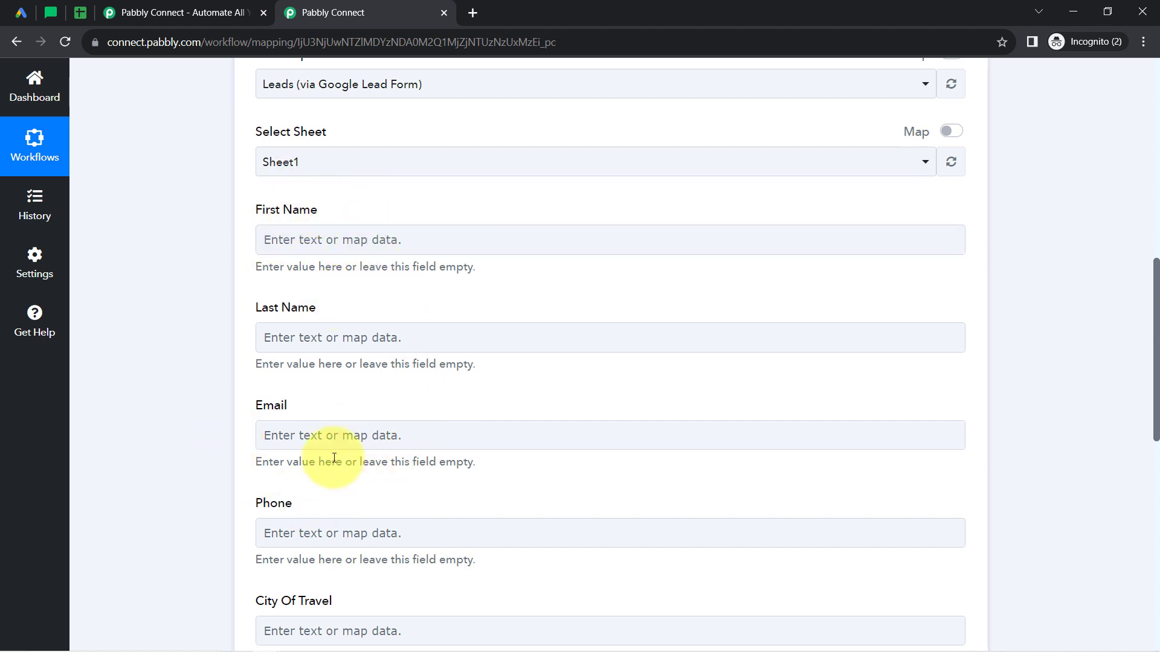
left_click(75, 10)
left_click_drag(218, 278, 960, 369)
left_click(374, 8)
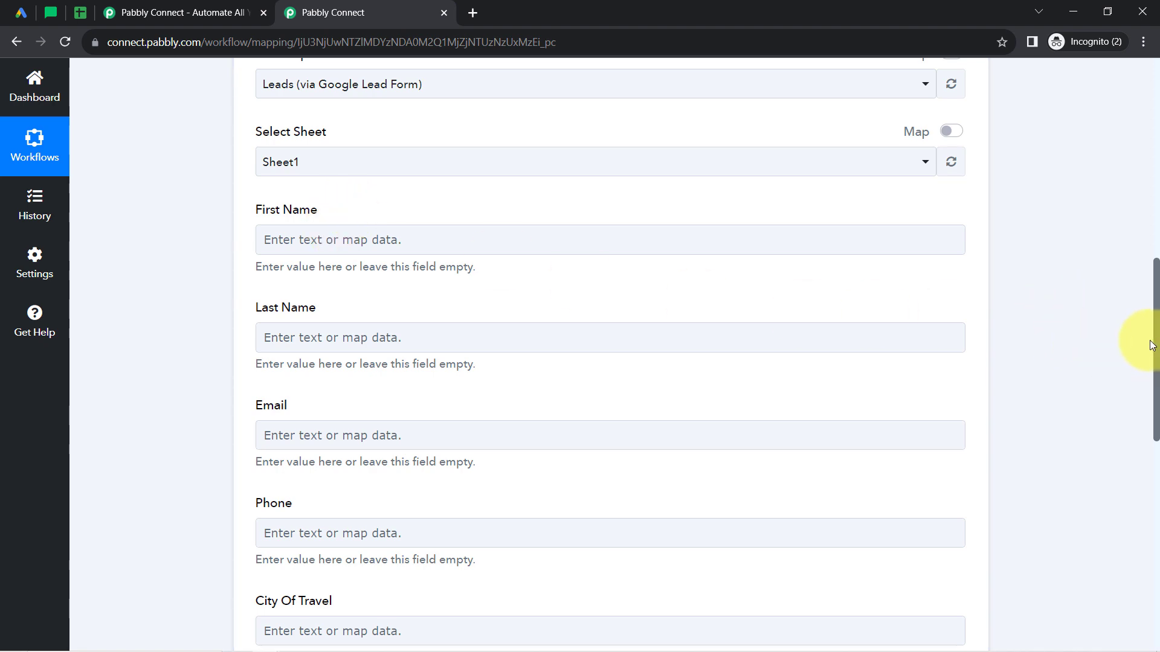
Examine the lead values captured in the Google Lead Form trigger's response, including phone, last name, email and destination city.
left_click_drag(1156, 348, 1134, 185)
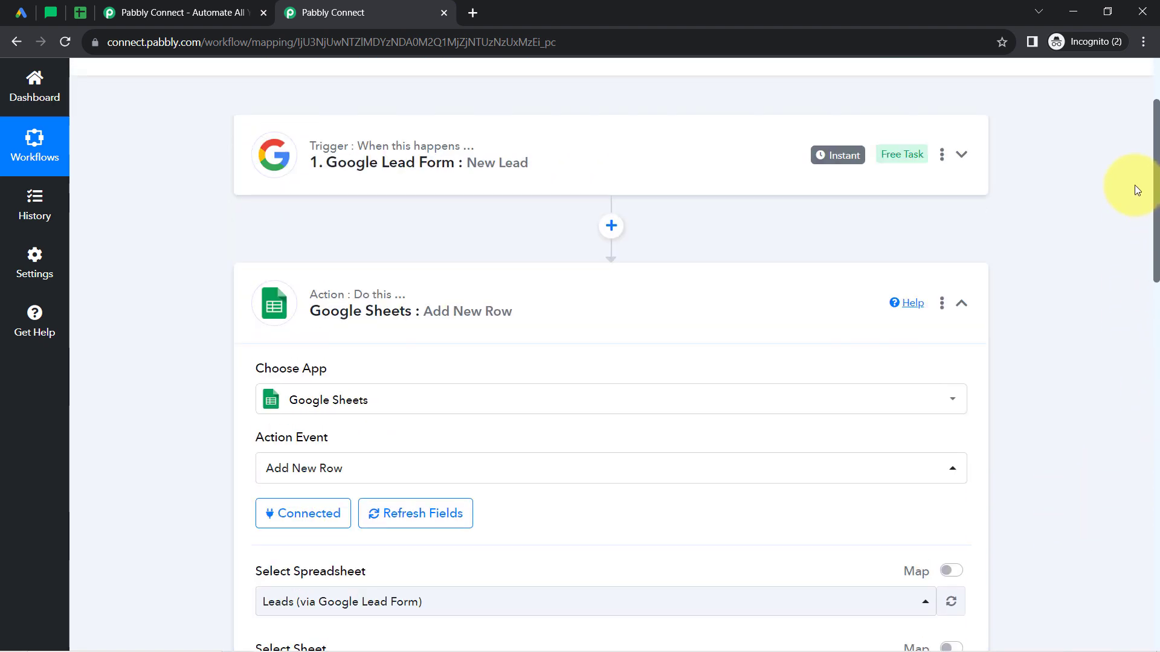
left_click(396, 168)
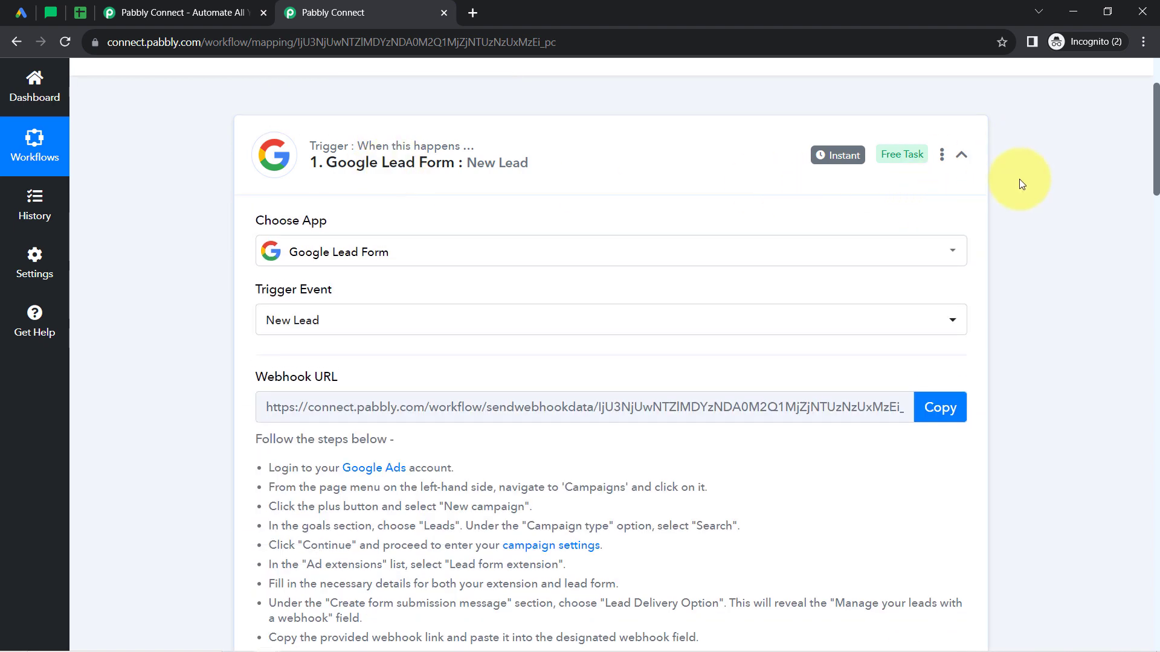
left_click_drag(1157, 161, 1145, 284)
left_click(660, 292)
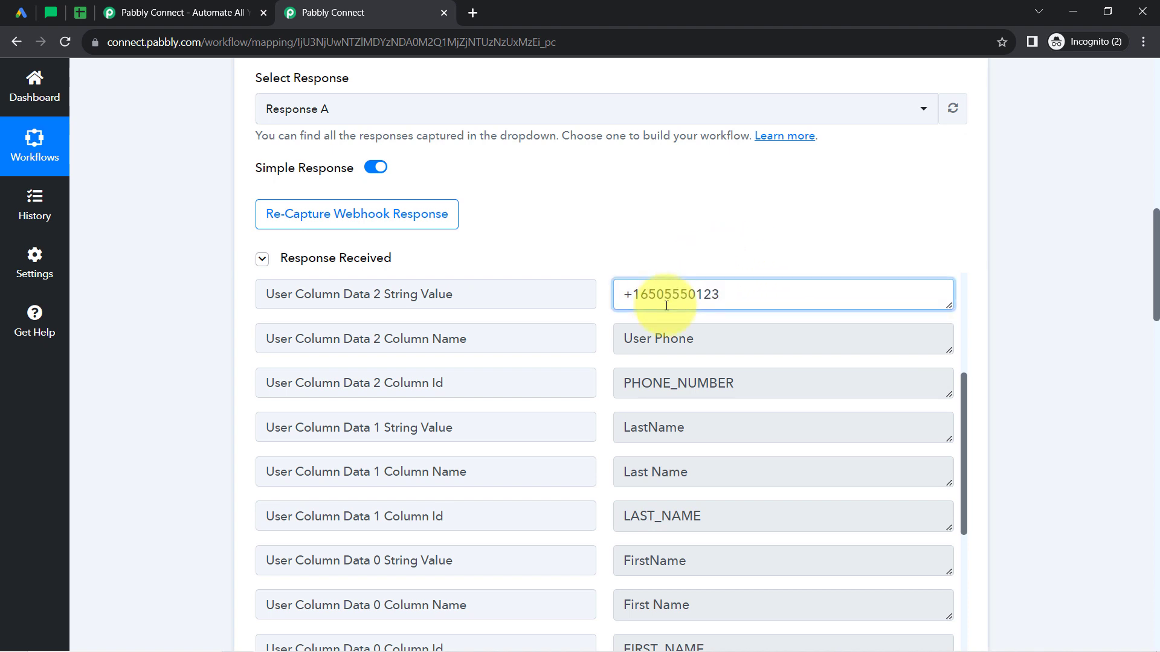
double_click(646, 436)
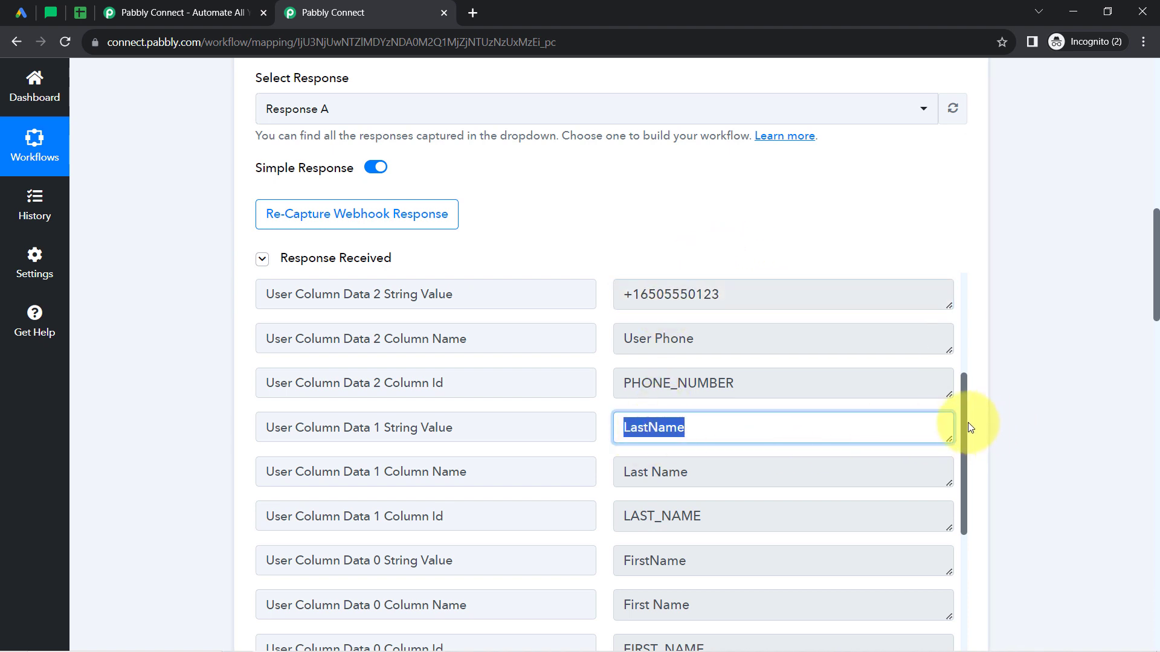
left_click_drag(964, 423, 964, 332)
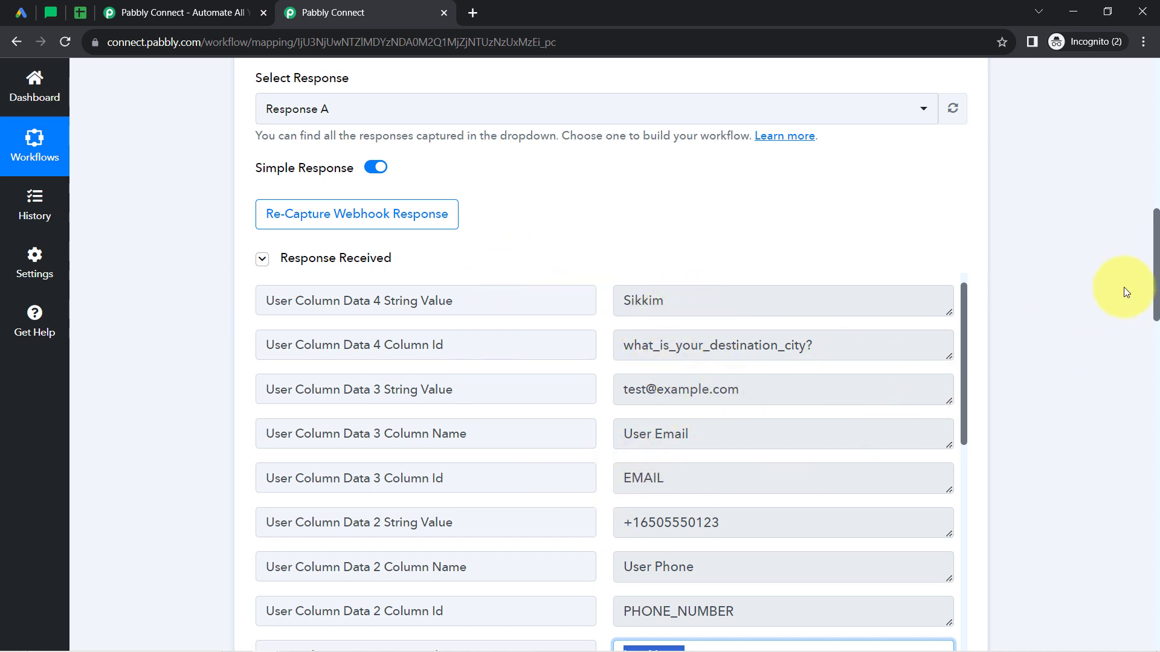
Map the Google Sheets action's First Name field to User Column Data 0 String Value from the Google Lead Form trigger.
left_click_drag(1155, 253, 1075, 406)
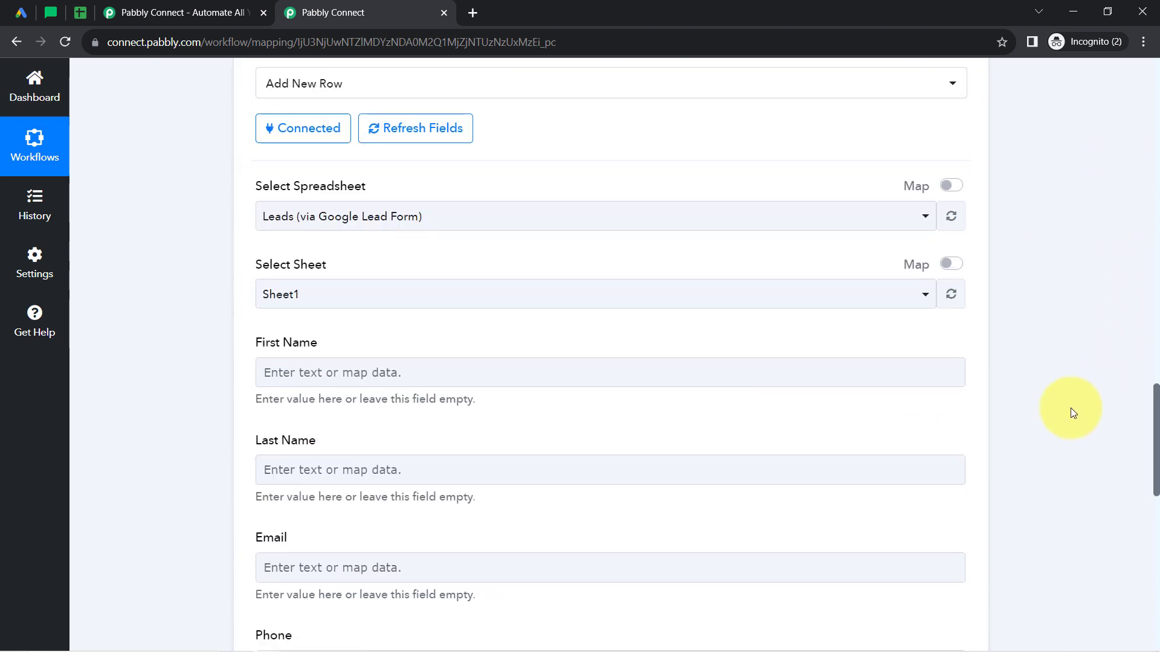
left_click(367, 362)
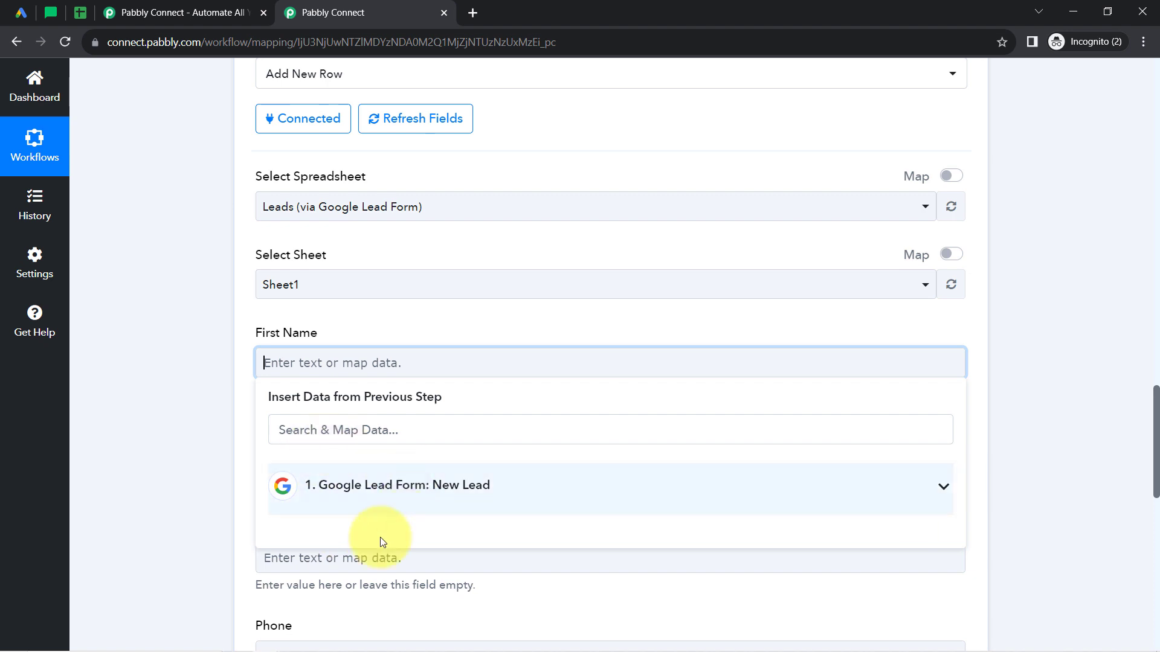
left_click(381, 487)
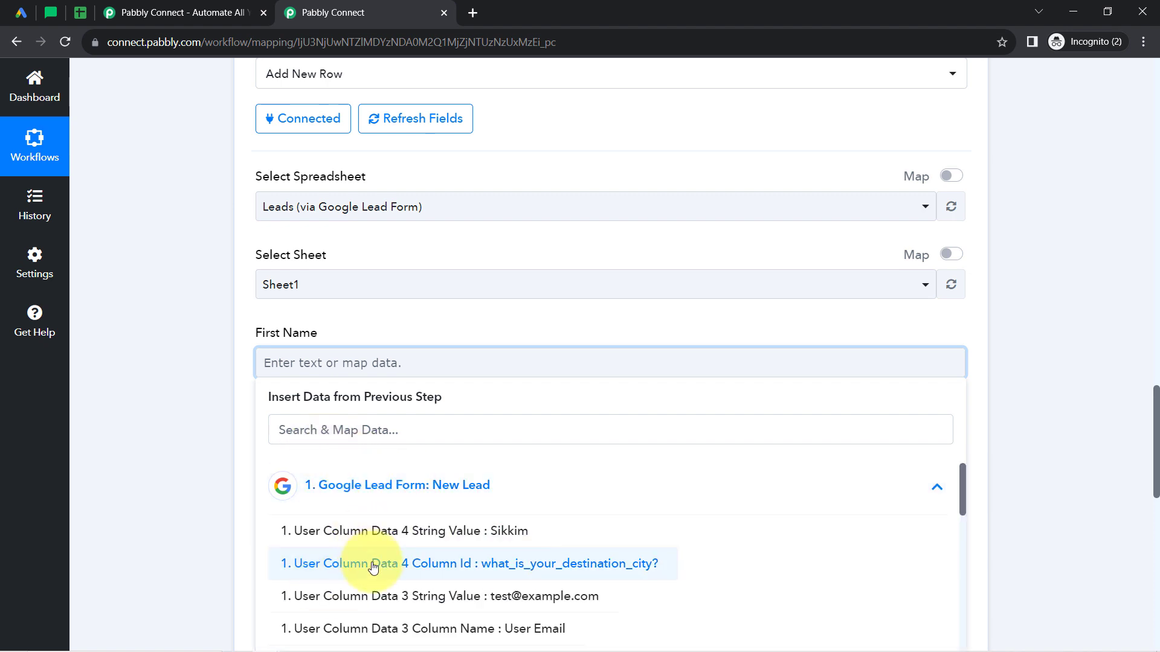
left_click(323, 428)
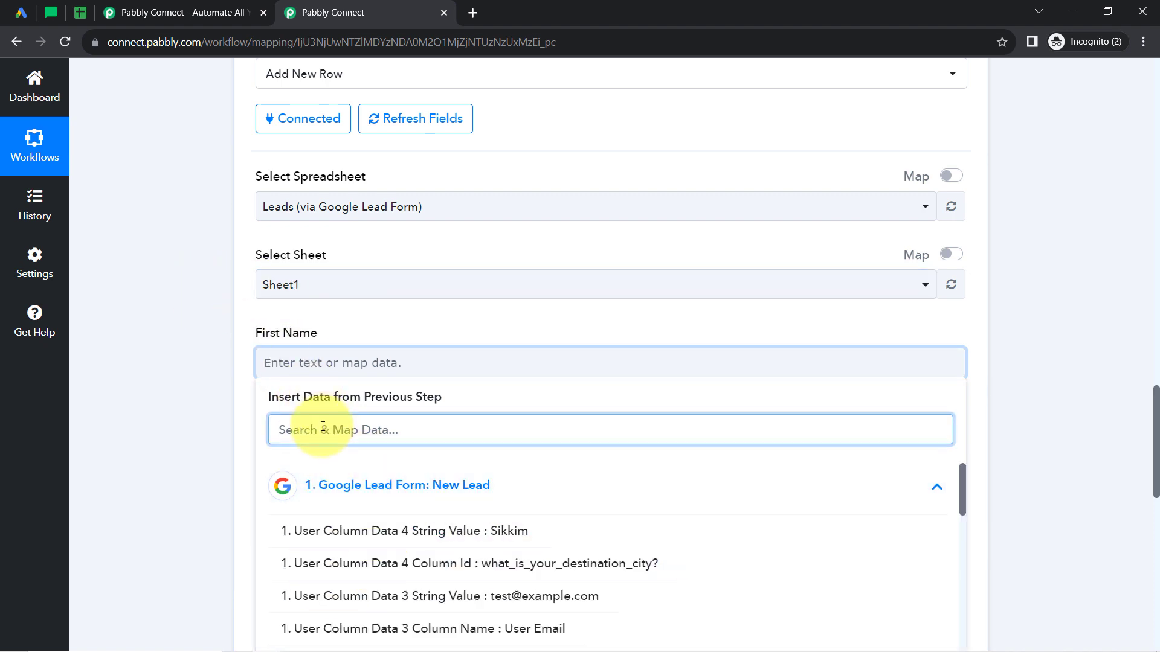
type("first nam")
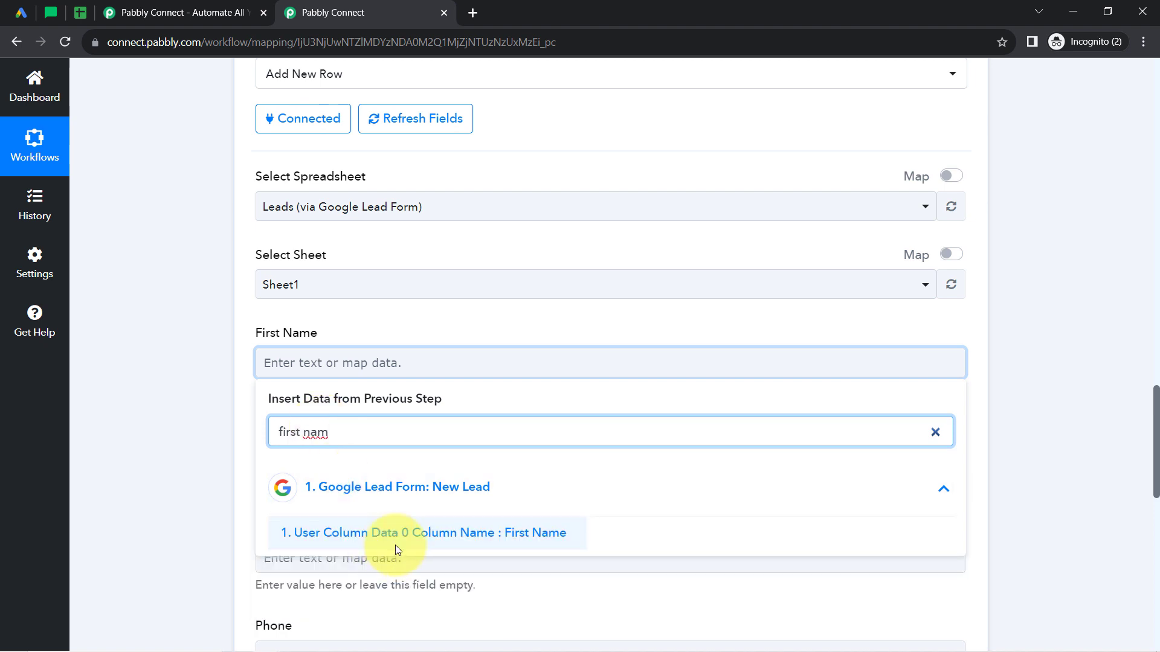
key("BackSpace")
key("BackSpace")
key("BackSpace")
key("BackSpace")
key("BackSpace")
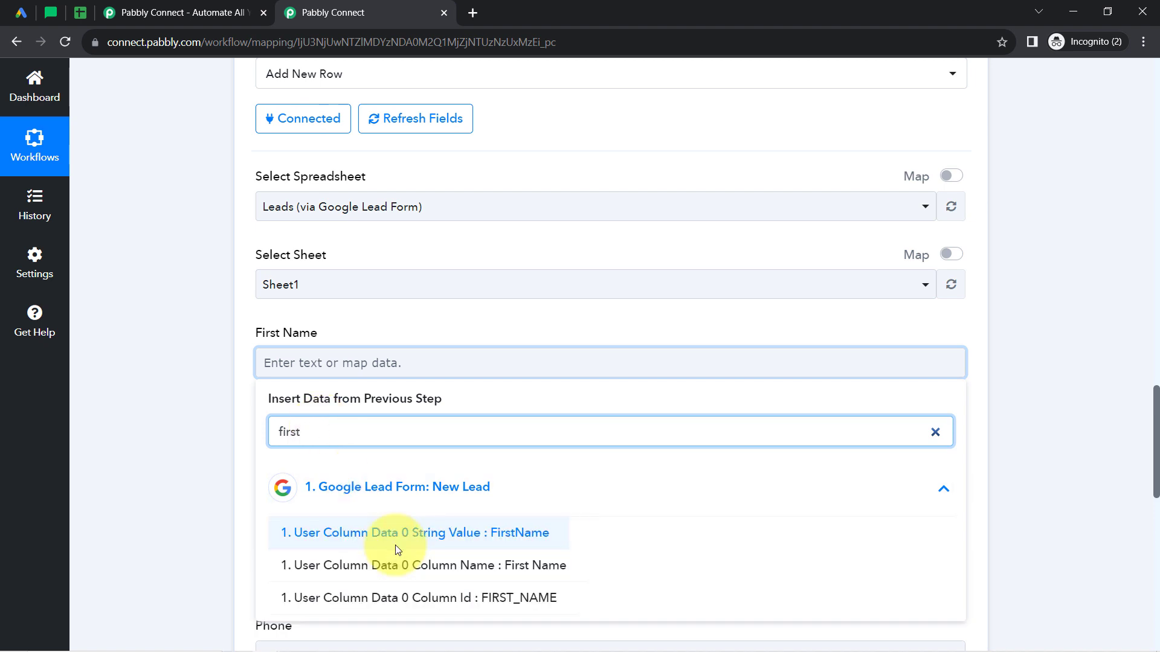
left_click(468, 539)
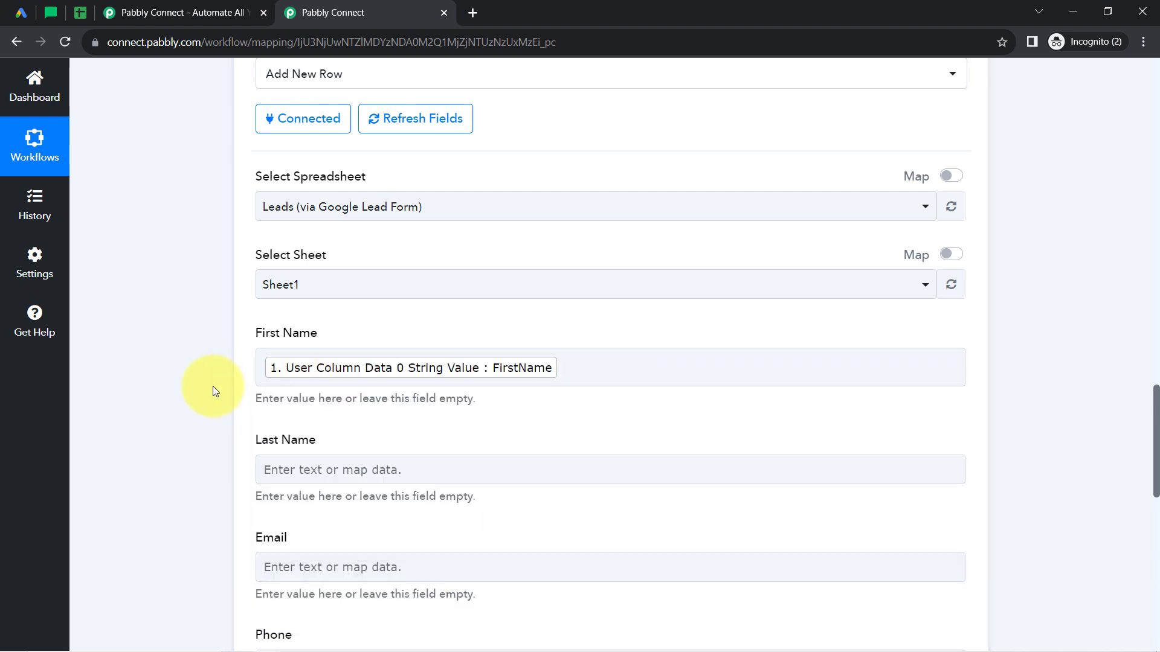
Map the Last Name field to the trigger's User Column Data 1 String Value.
scroll(212, 391, "down", 1)
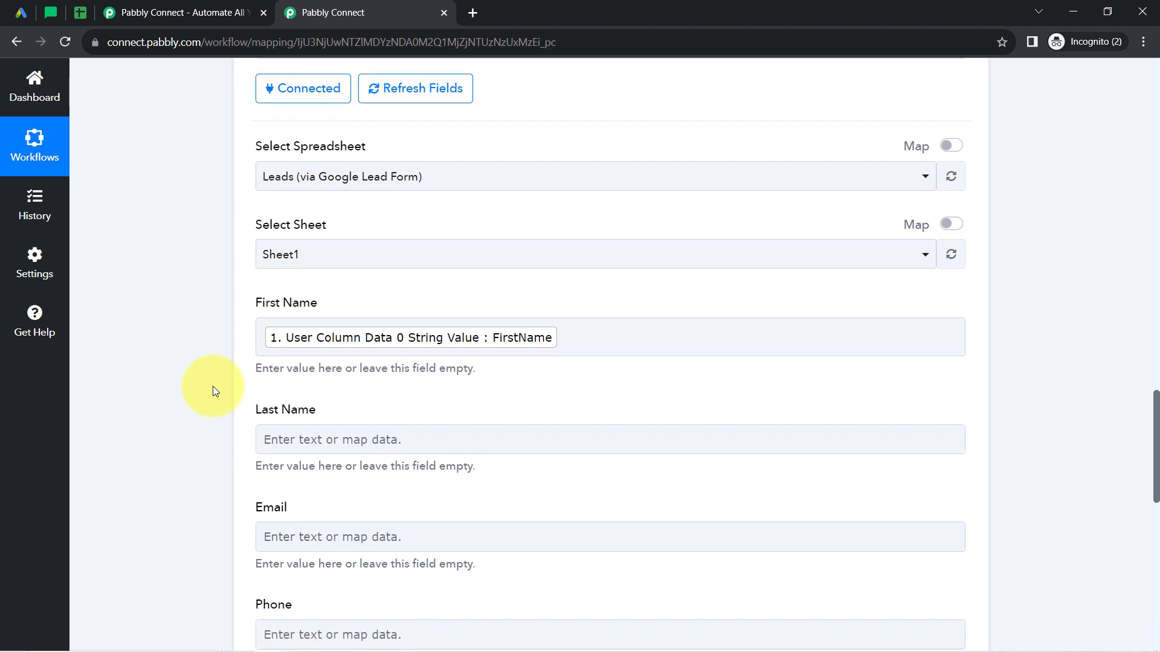
scroll(213, 390, "down", 3)
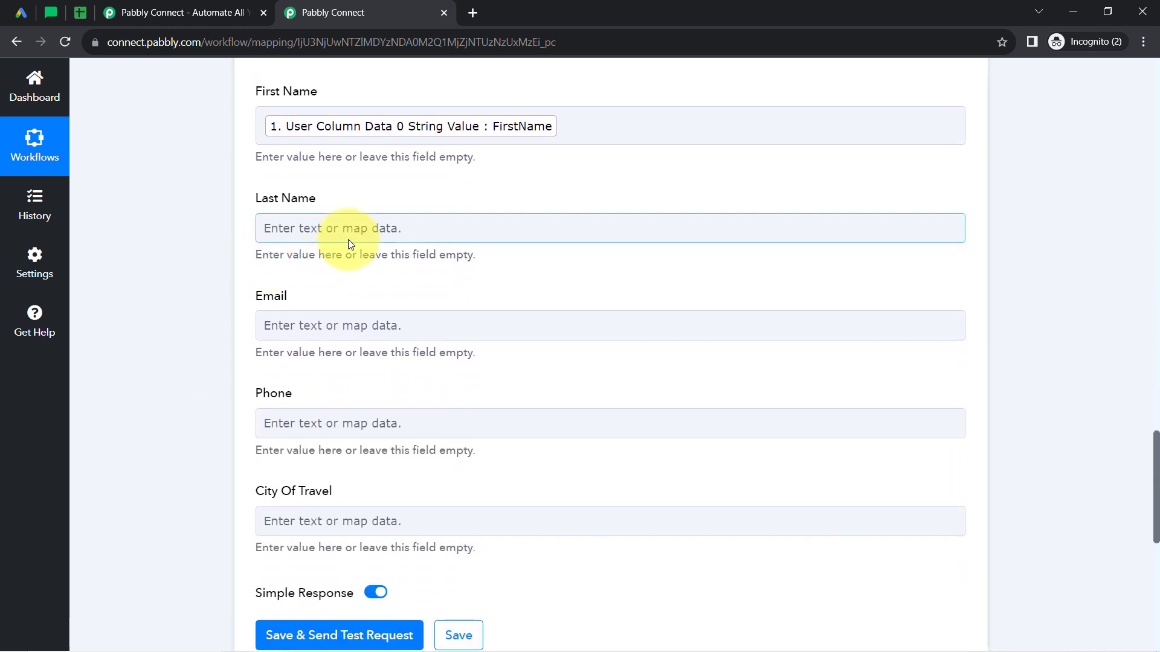
left_click(300, 240)
left_click(282, 302)
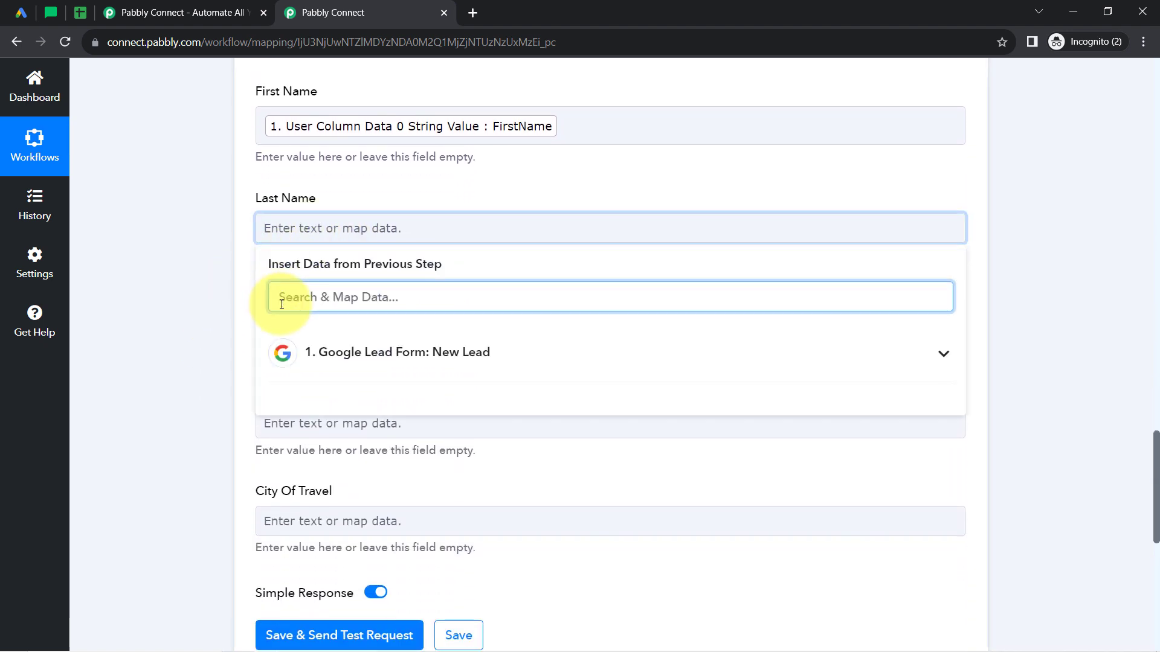
type("las")
key("BackSpace")
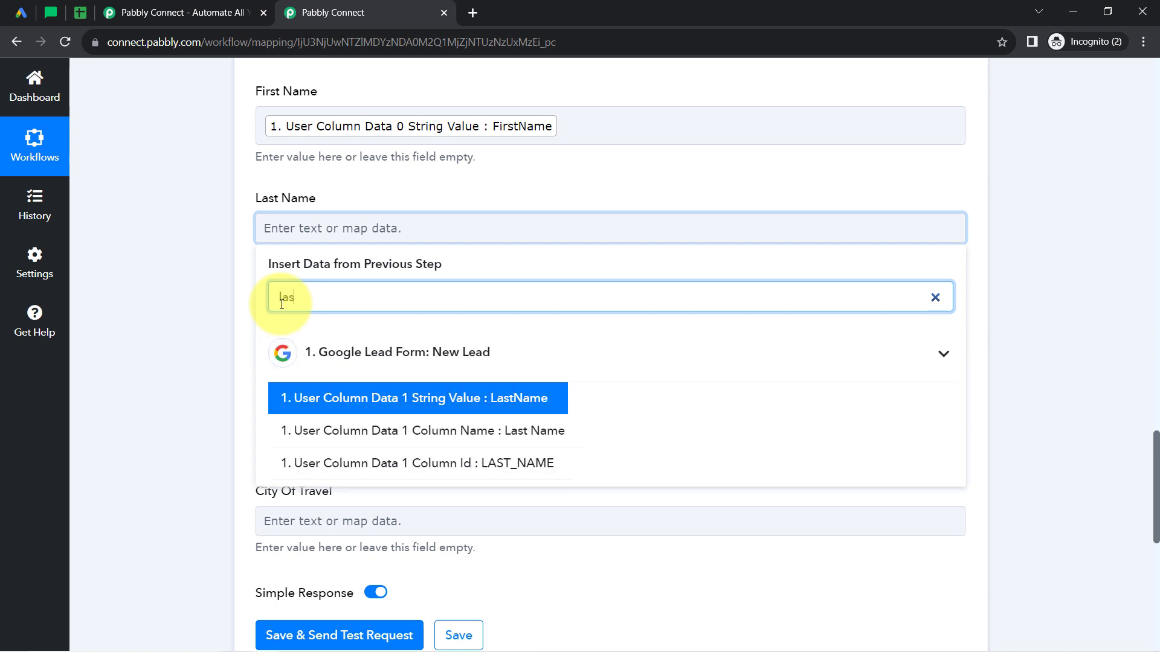
type("t n")
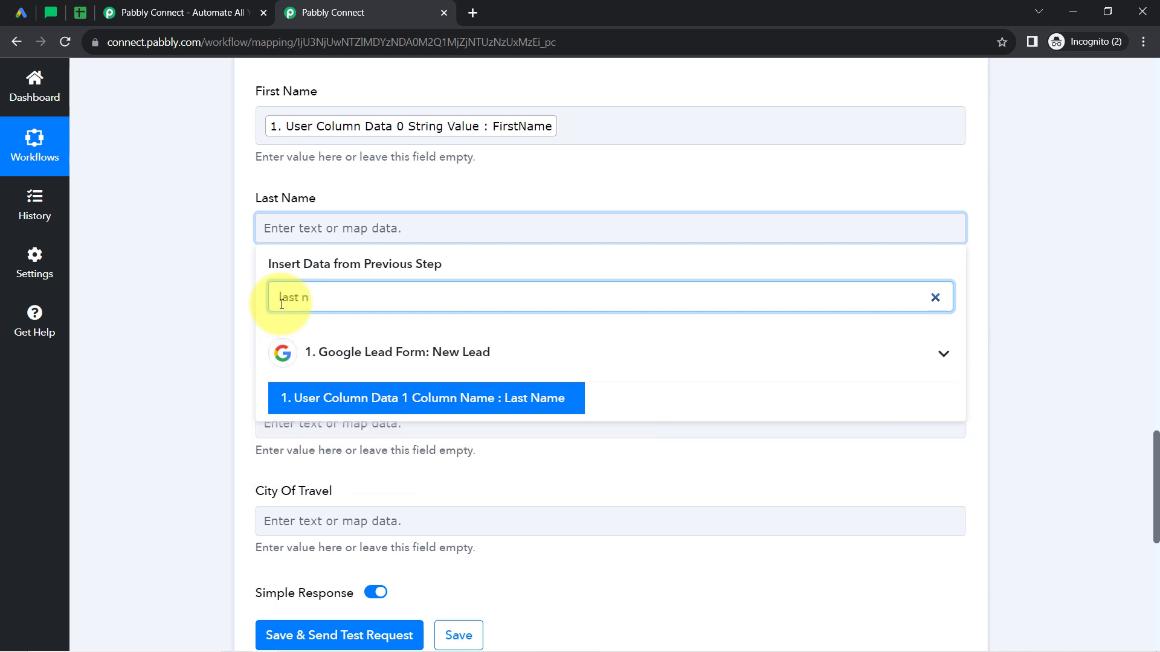
left_click(310, 355)
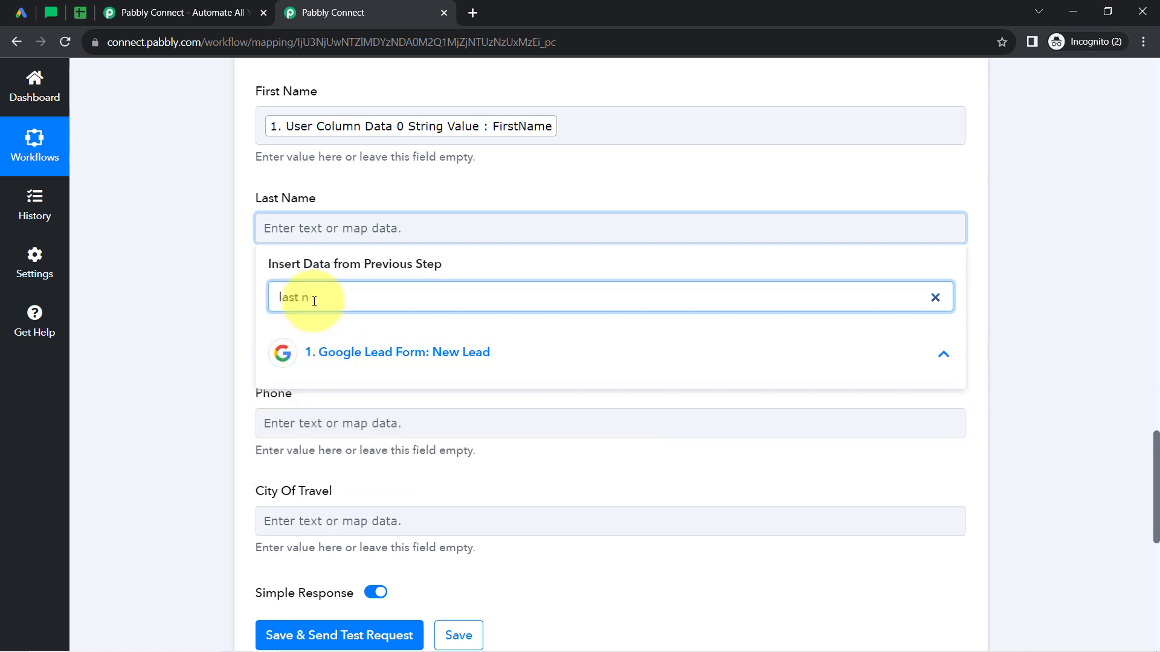
key("BackSpace")
key("BackSpace")
type("n")
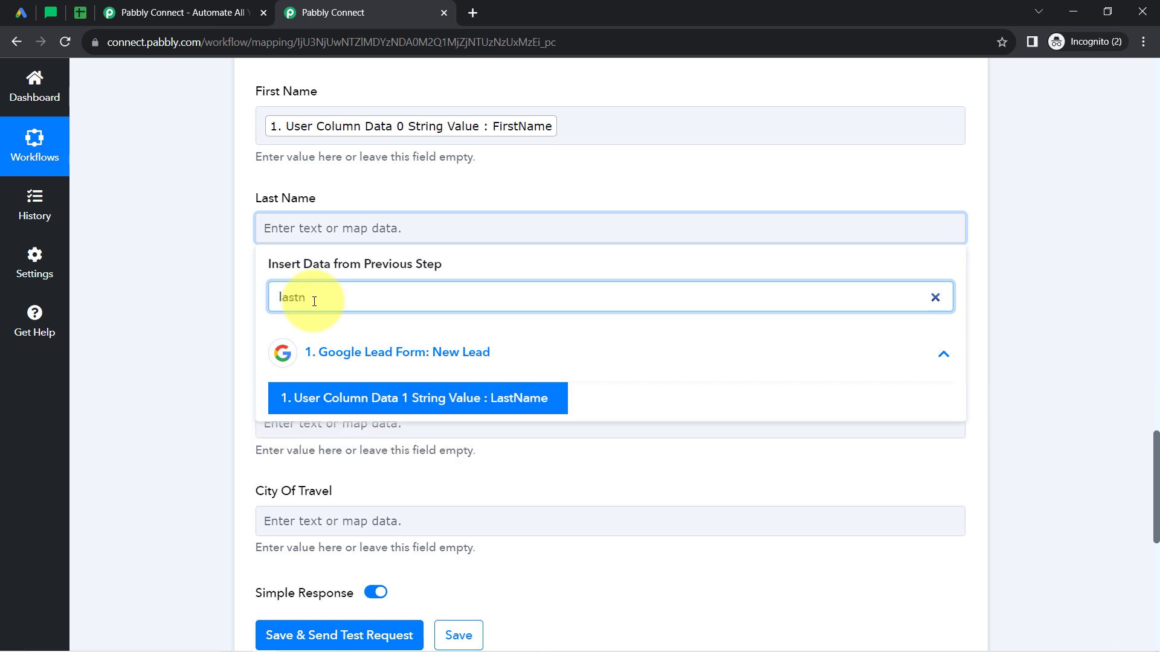
left_click(401, 400)
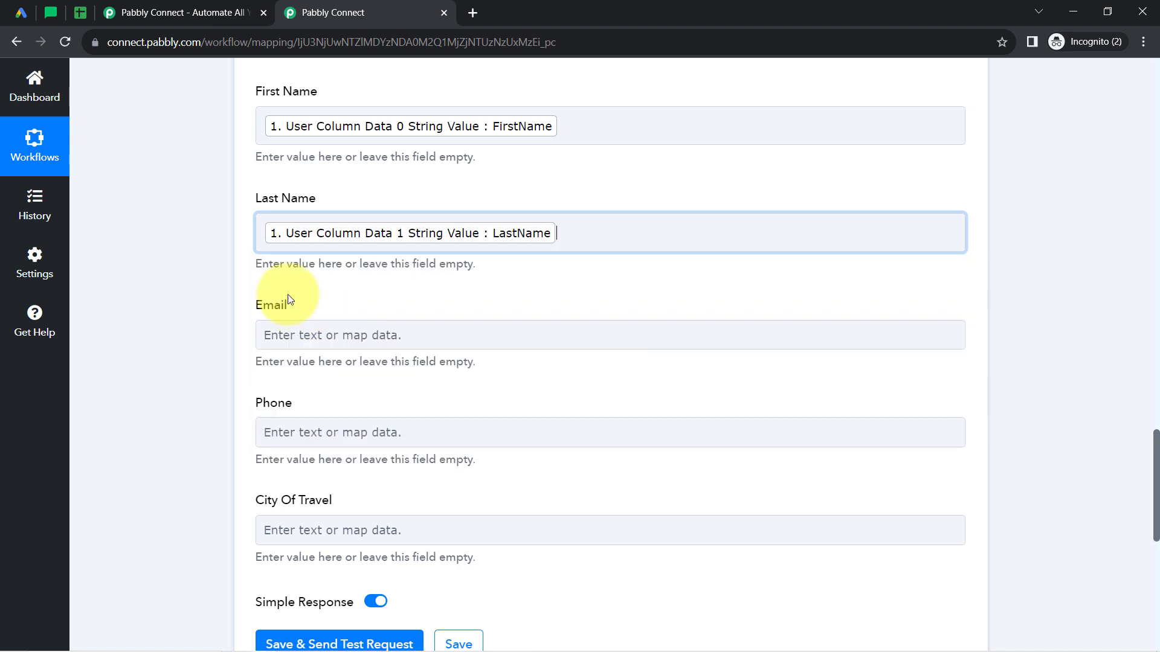
left_click(181, 255)
Map the Email field to the trigger's User Column Data 3 String Value, finding it by searching for "@".
scroll(226, 267, "down", 2)
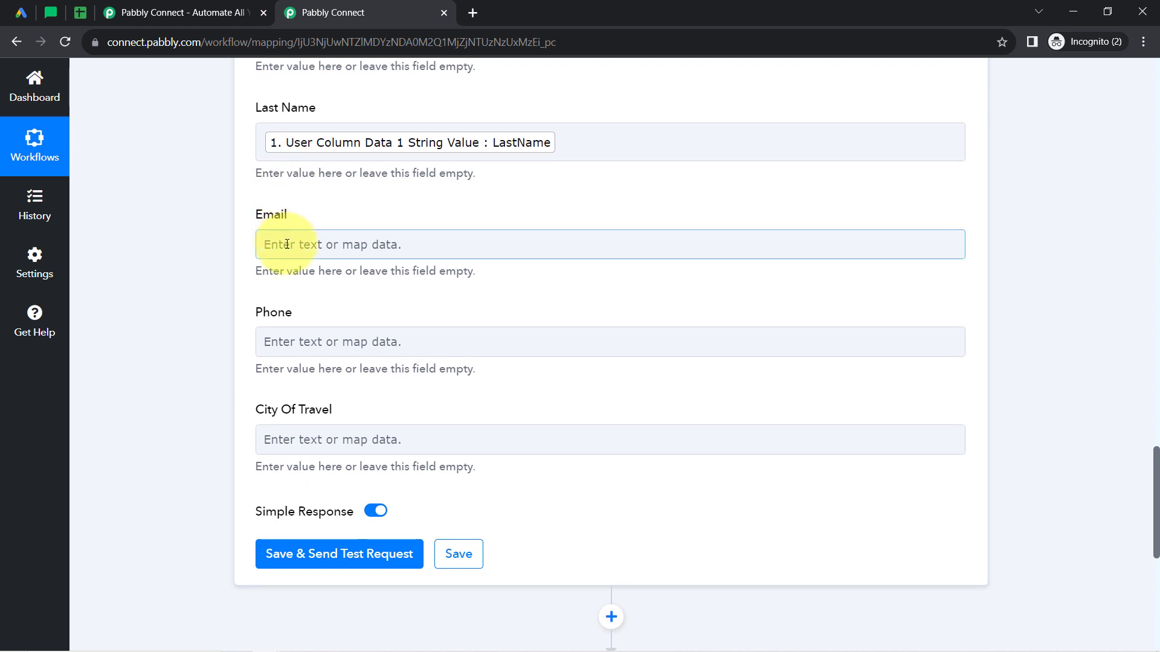
left_click(287, 244)
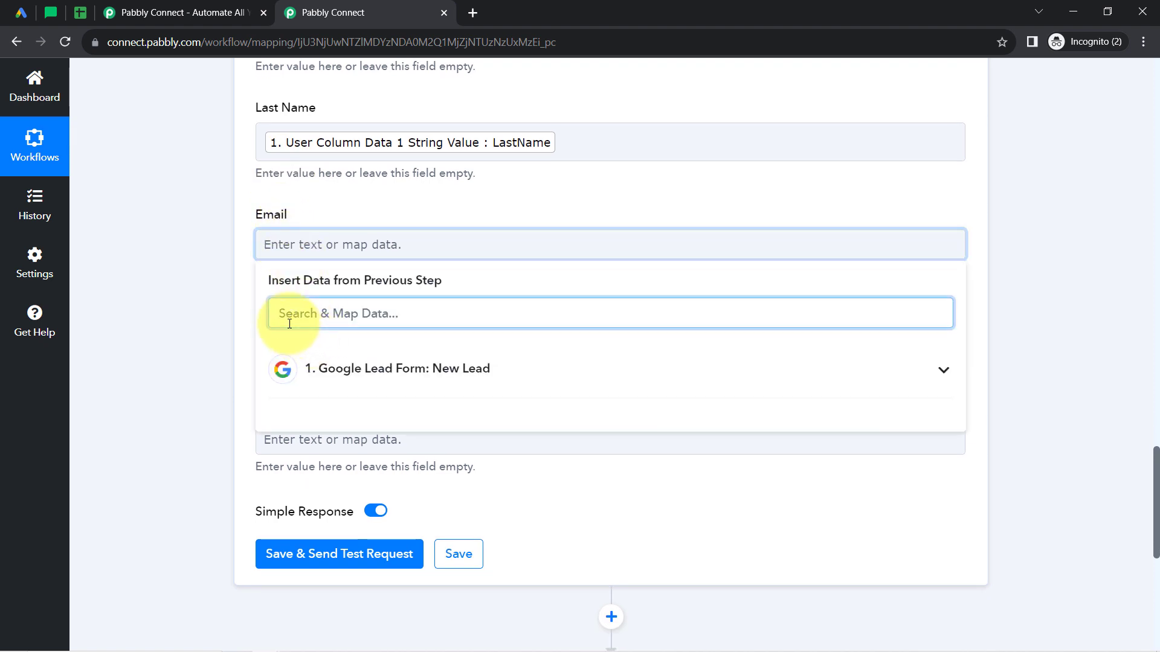
type("@")
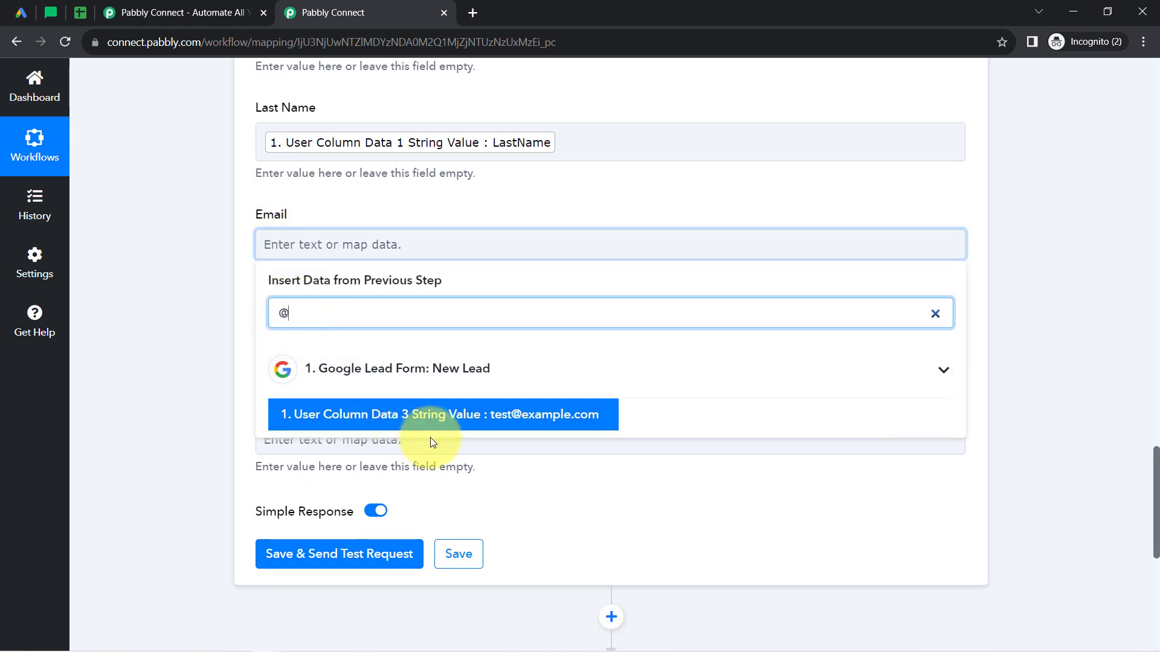
left_click(445, 411)
left_click(239, 331)
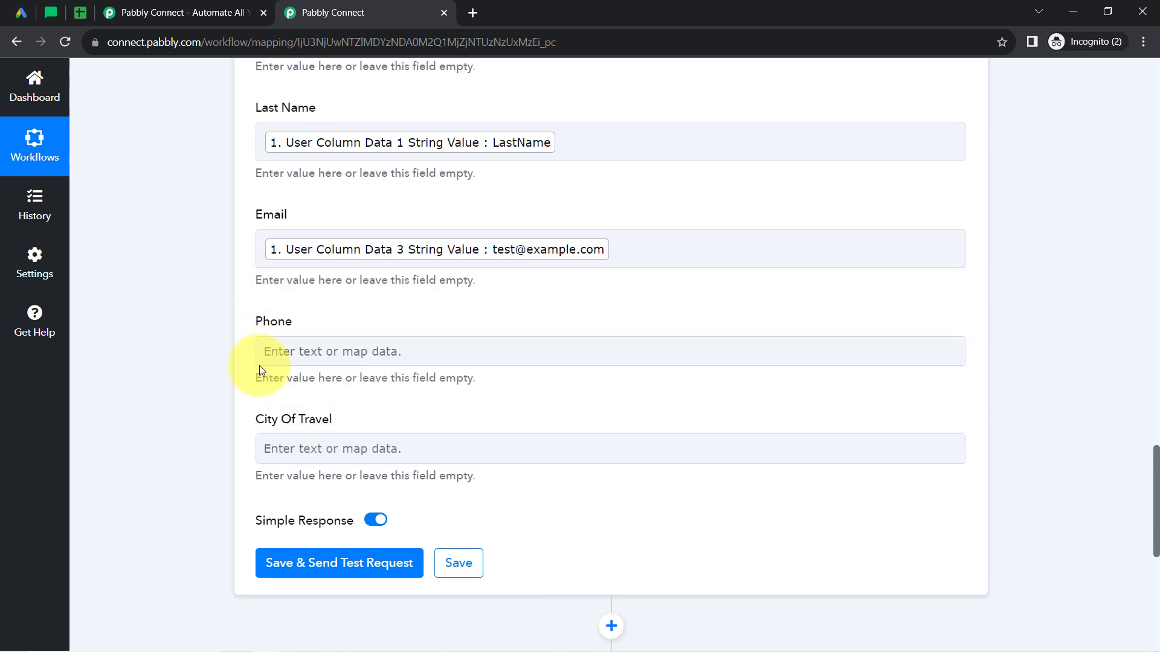
Map the Phone field to the trigger's User Column Data 2 String Value, finding it by searching for "+".
left_click(262, 345)
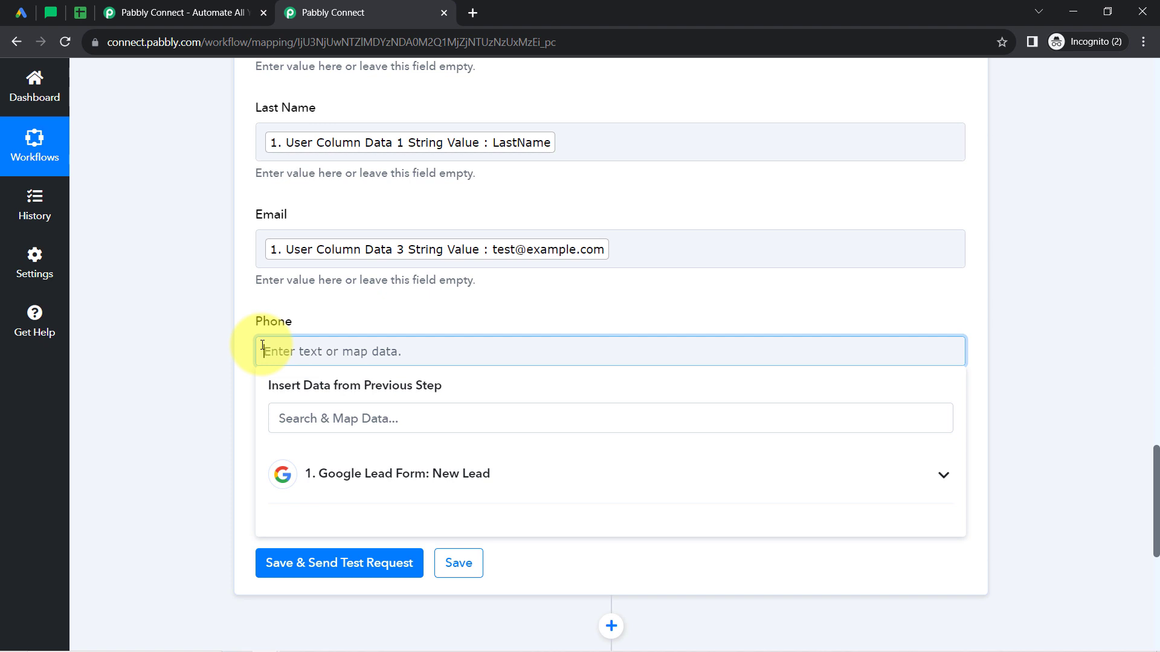
left_click(237, 326)
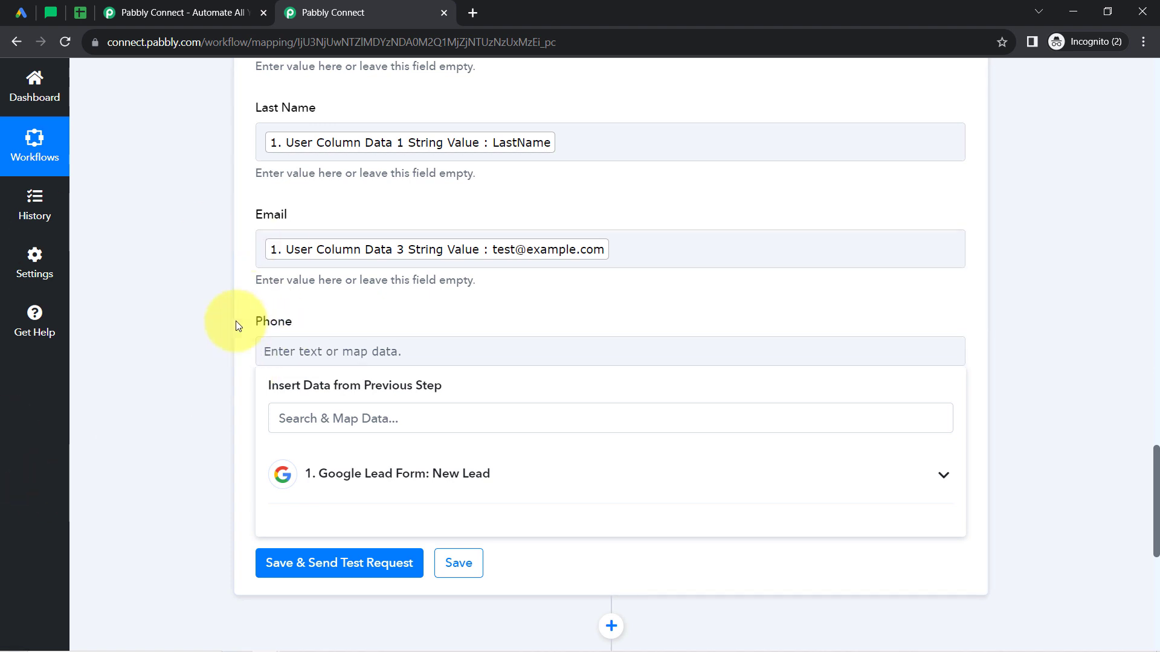
left_click(282, 353)
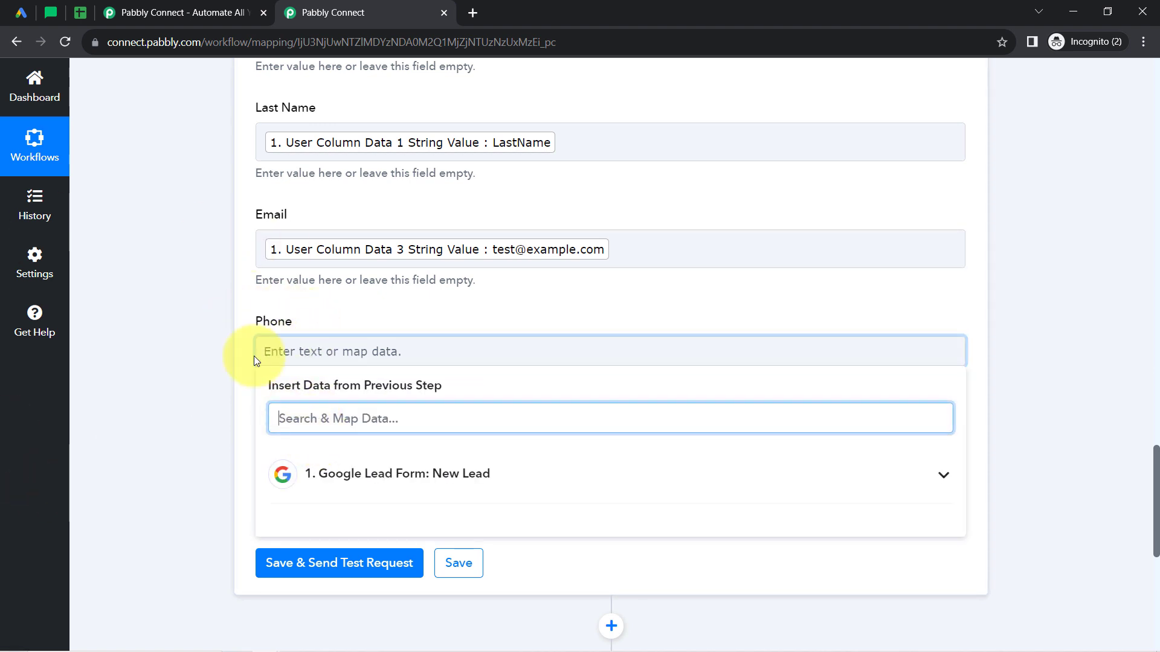
type("+")
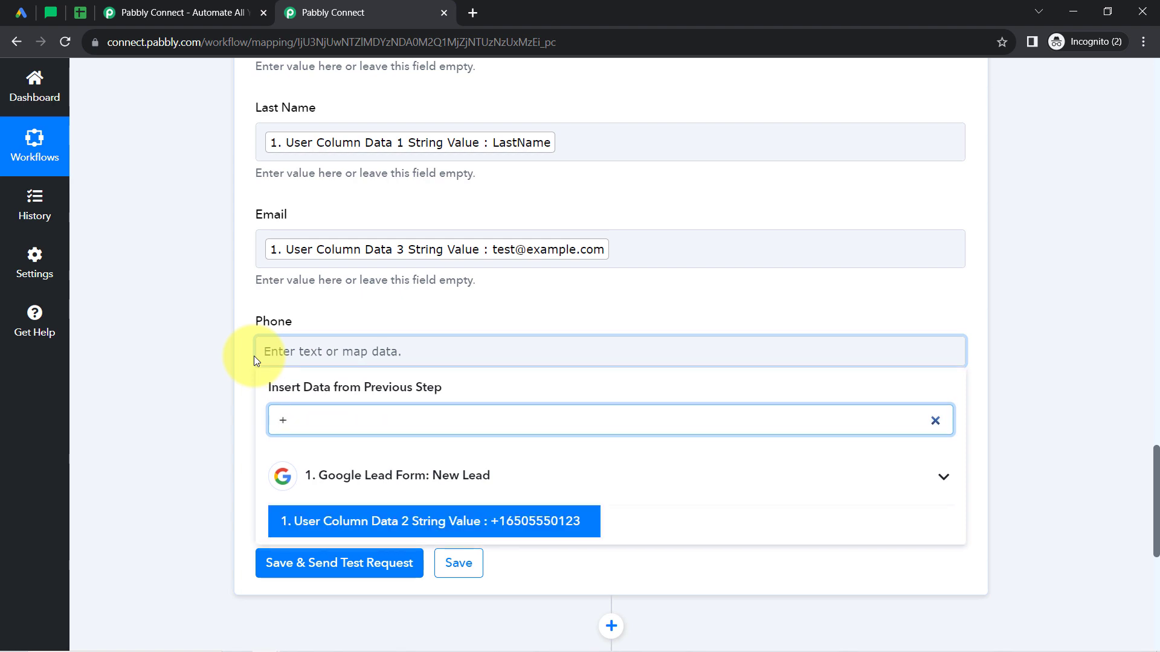
left_click(370, 519)
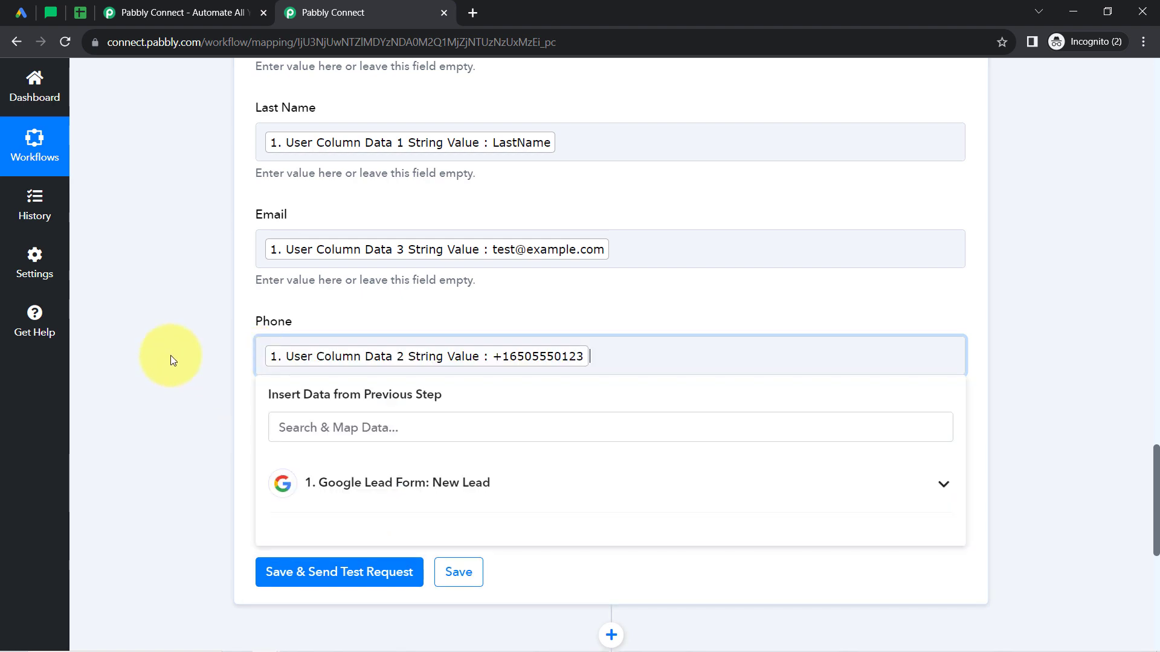
left_click(171, 356)
Map the City Of Travel field to the trigger's User Column Data 4 String Value (Sikkim).
left_click(395, 461)
type("cit")
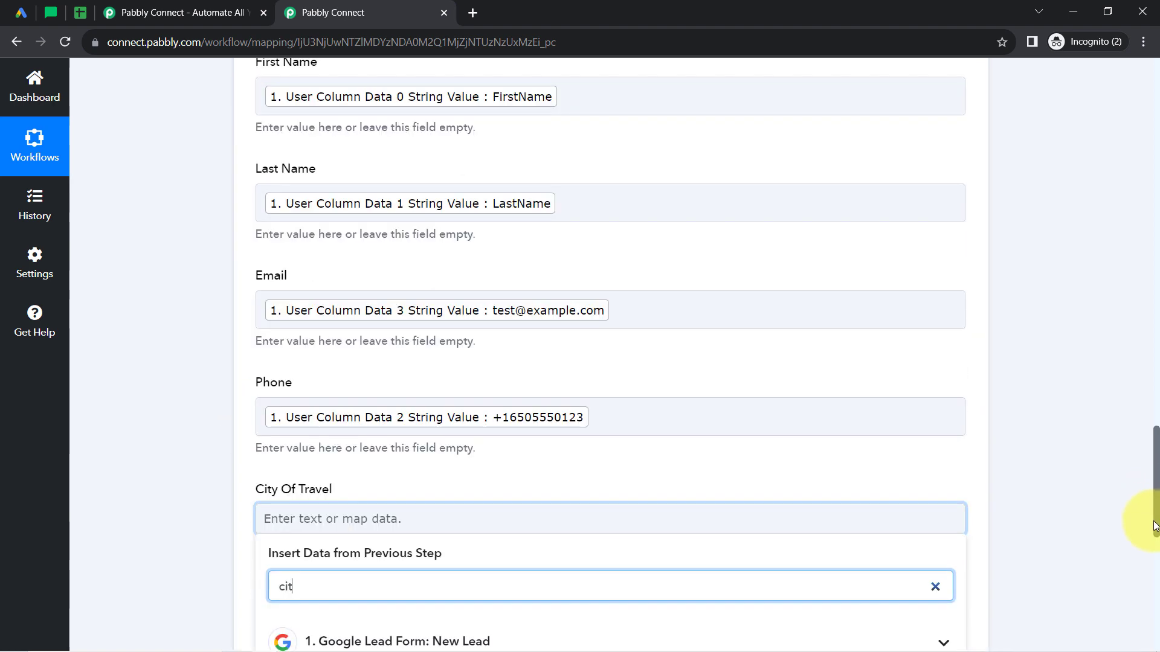
left_click_drag(1153, 521, 1154, 574)
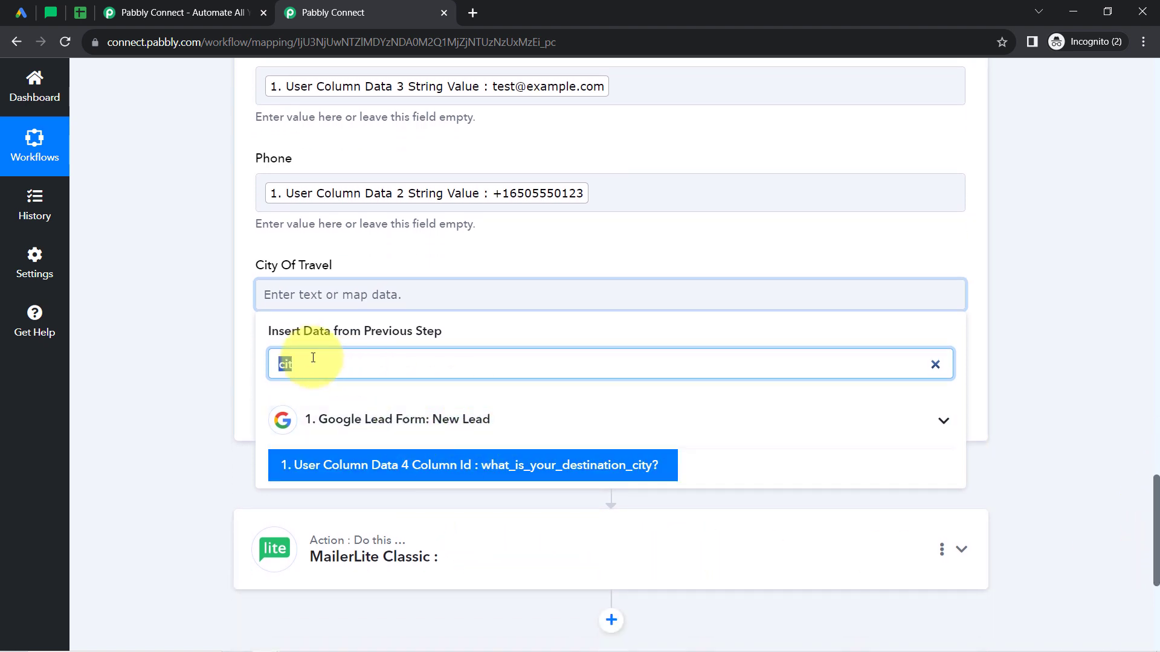
key("BackSpace")
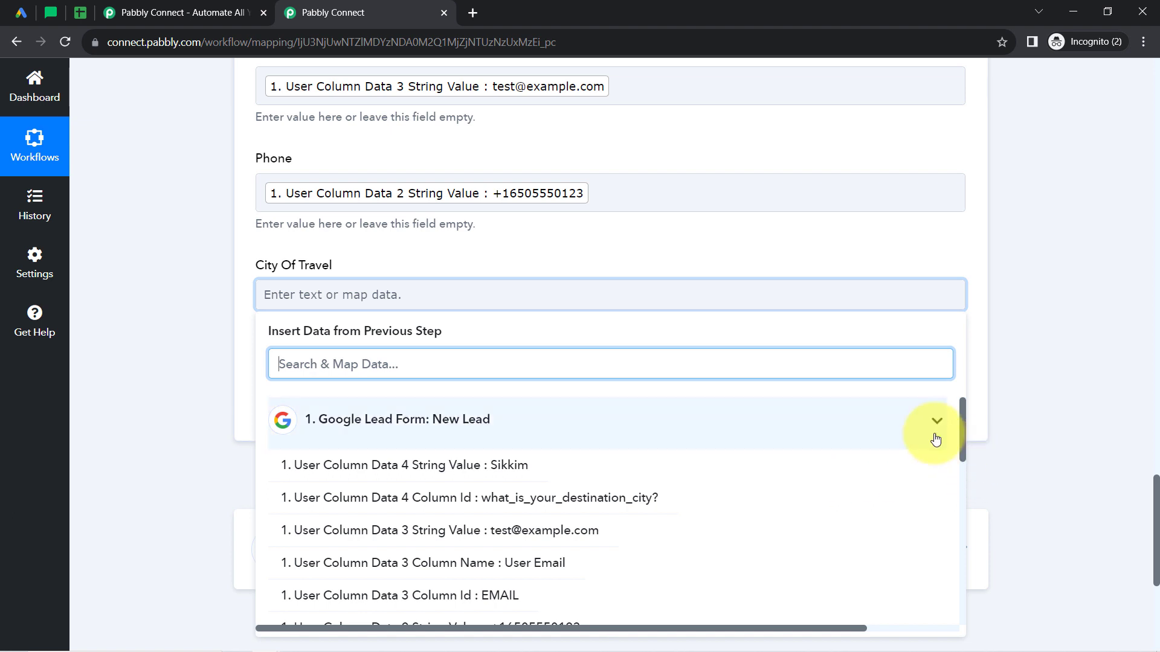
left_click_drag(965, 426, 965, 434)
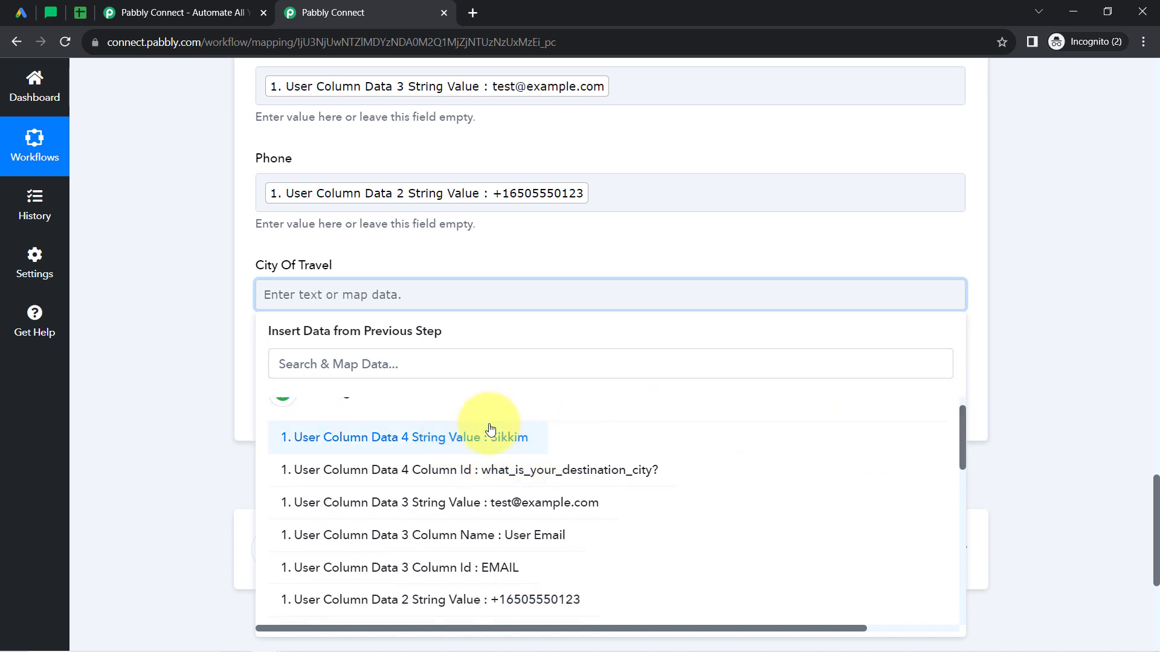
left_click(450, 447)
left_click(156, 221)
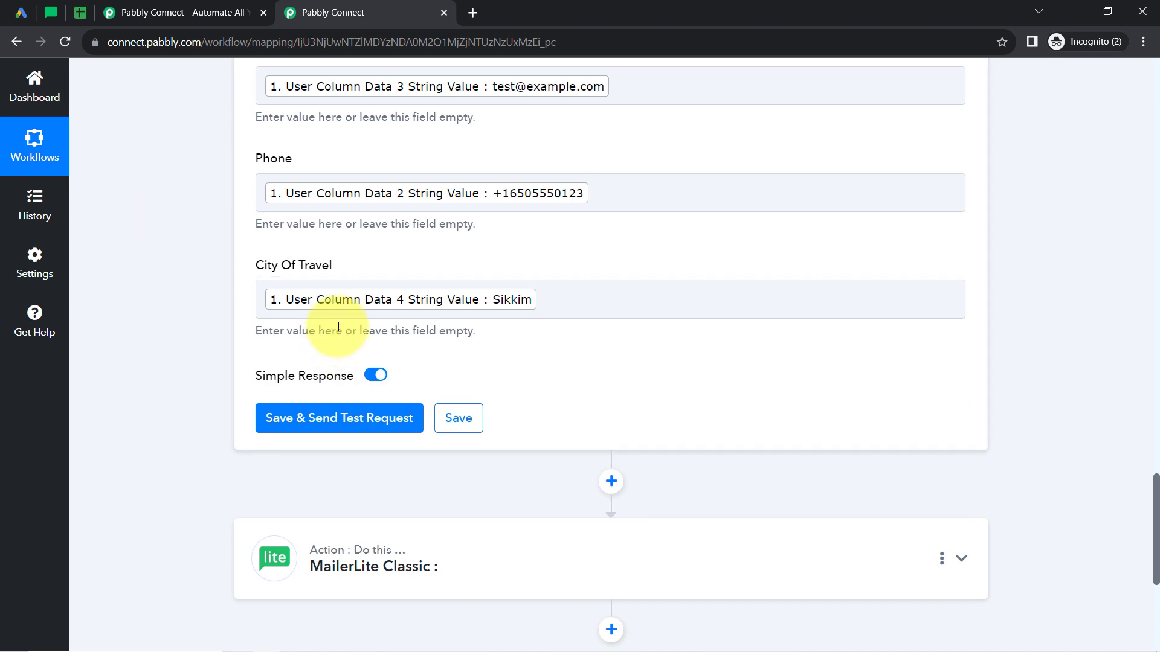
Check the empty Leads sheet, save the Google Sheets action, send its test request and collapse the received response.
left_click(82, 13)
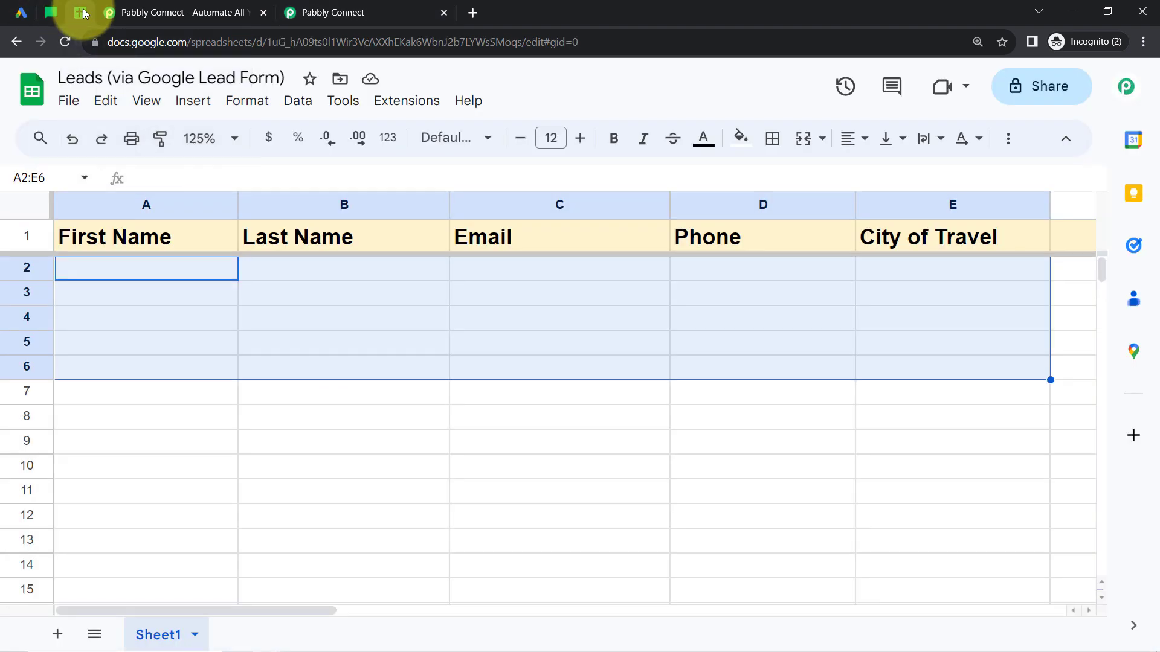
left_click(308, 12)
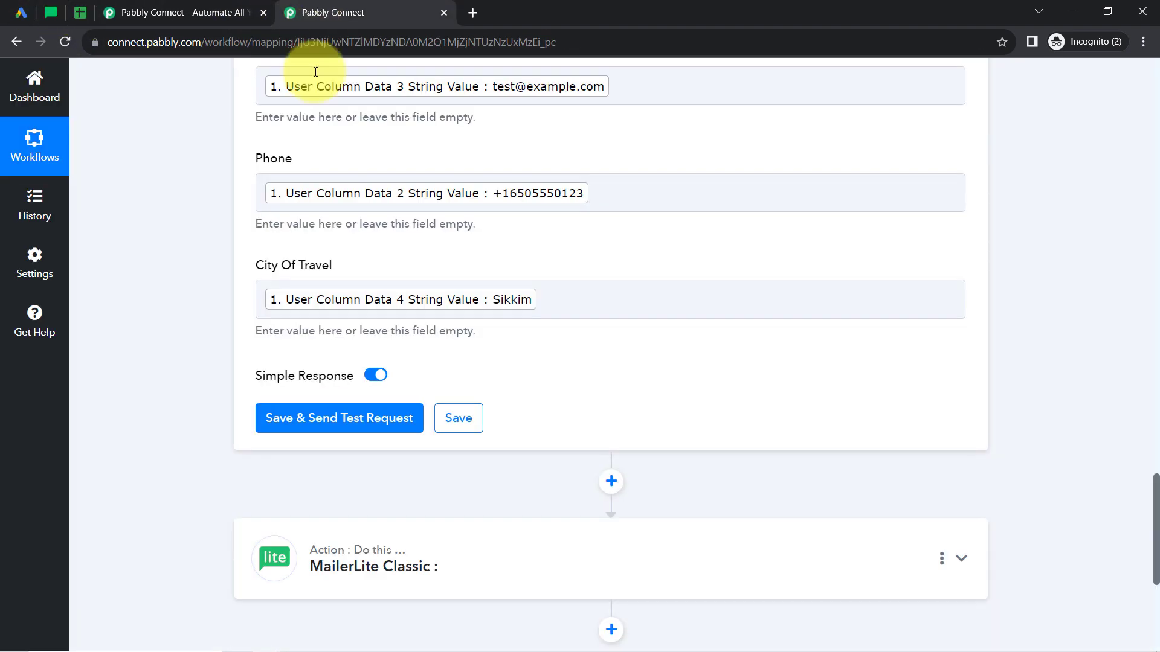
left_click(304, 427)
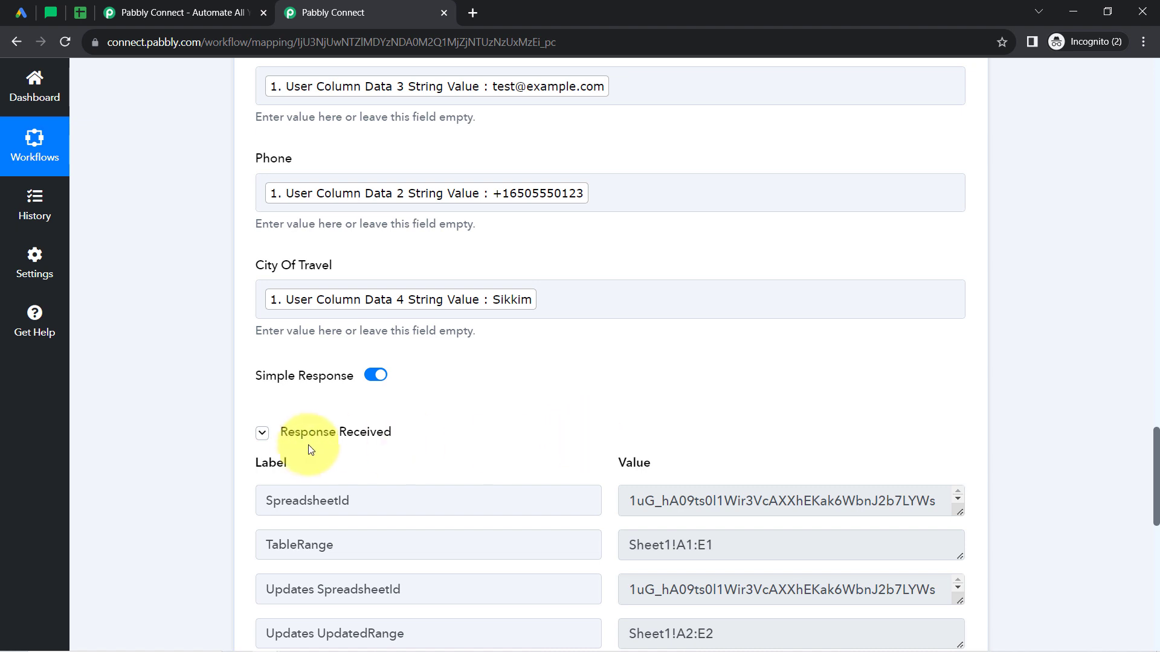
left_click(264, 433)
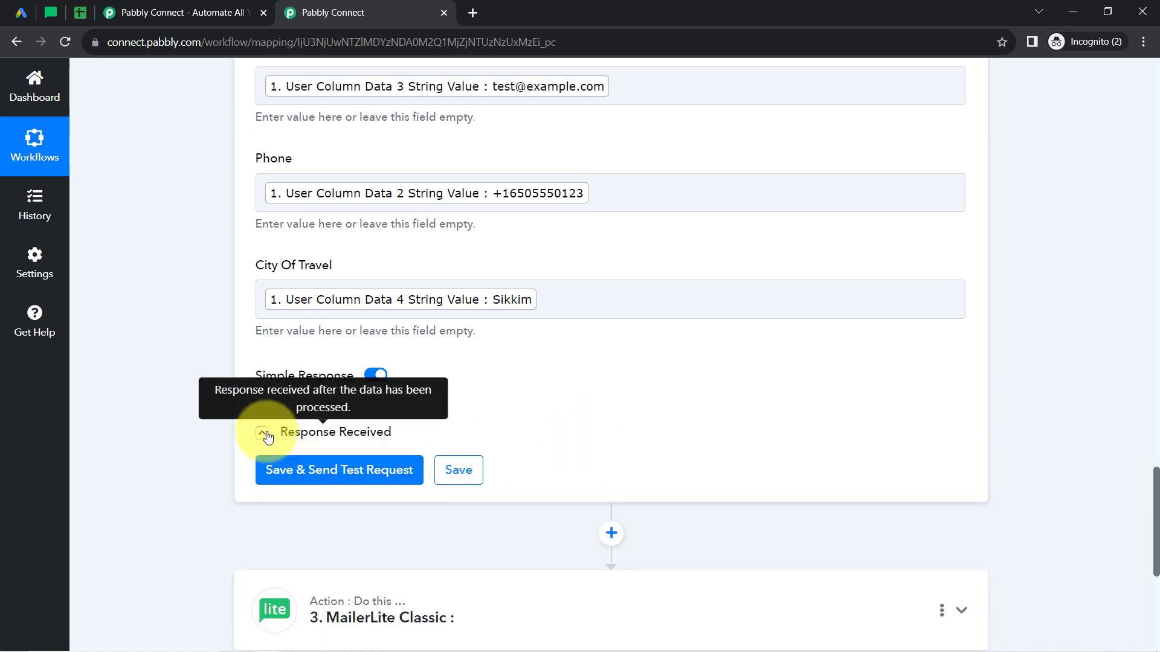
left_click(268, 438)
Switch to the Leads spreadsheet and format row 2 with no fill colour, font size 11 and non-bold text.
left_click(80, 13)
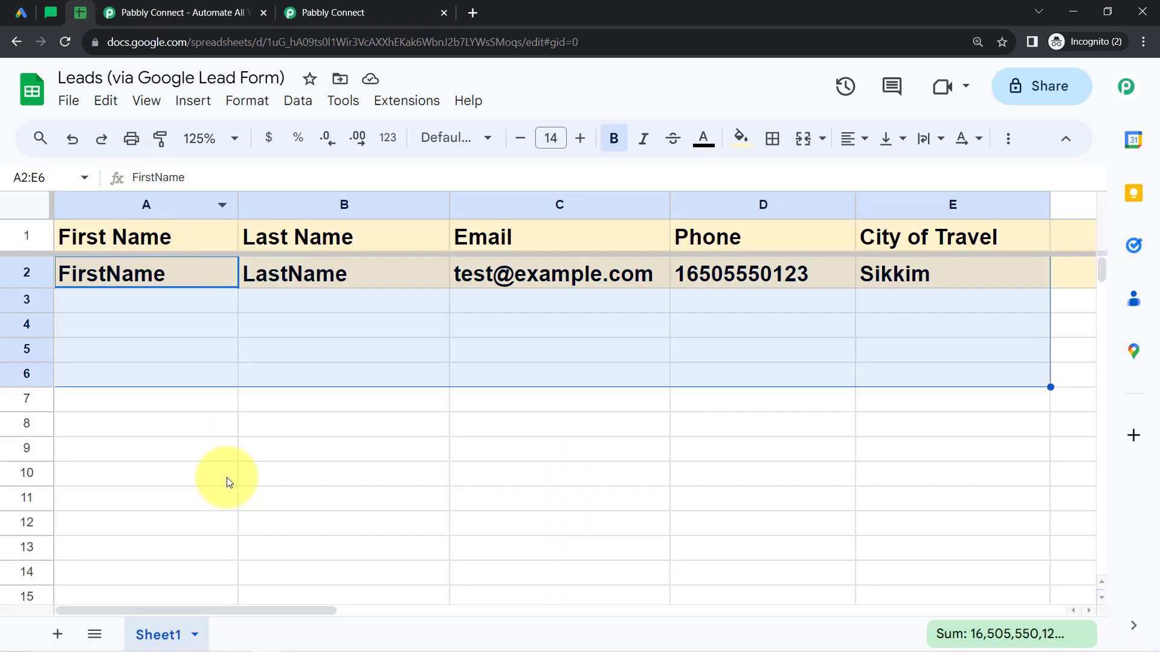
left_click(227, 477)
left_click(25, 272)
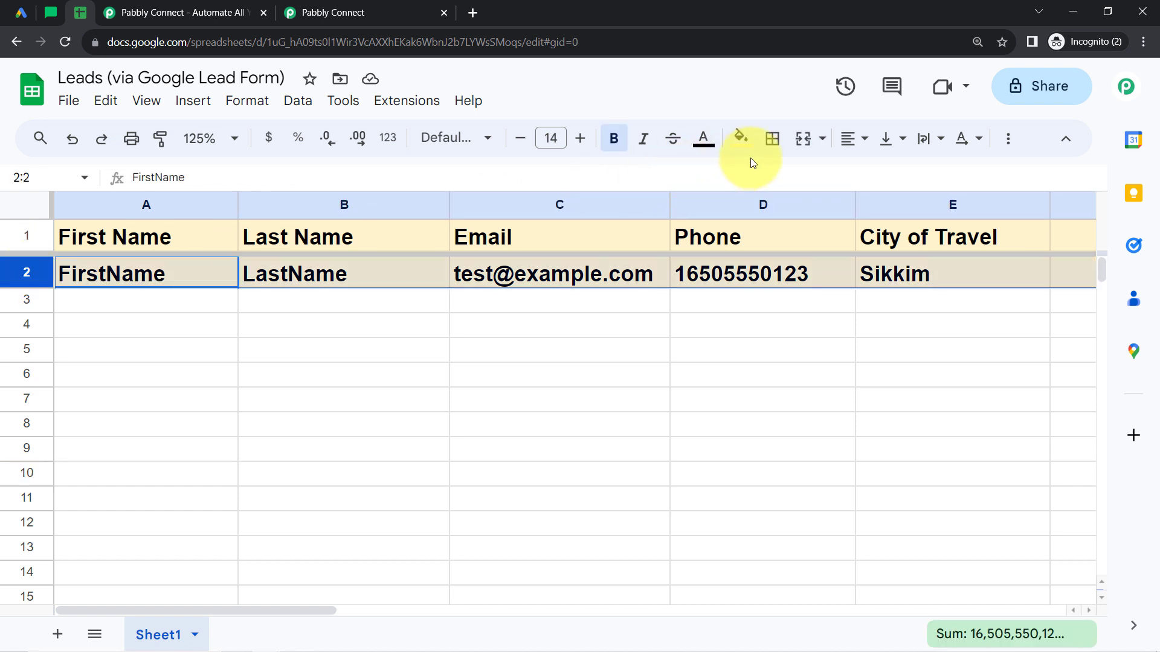
left_click(741, 138)
left_click(748, 173)
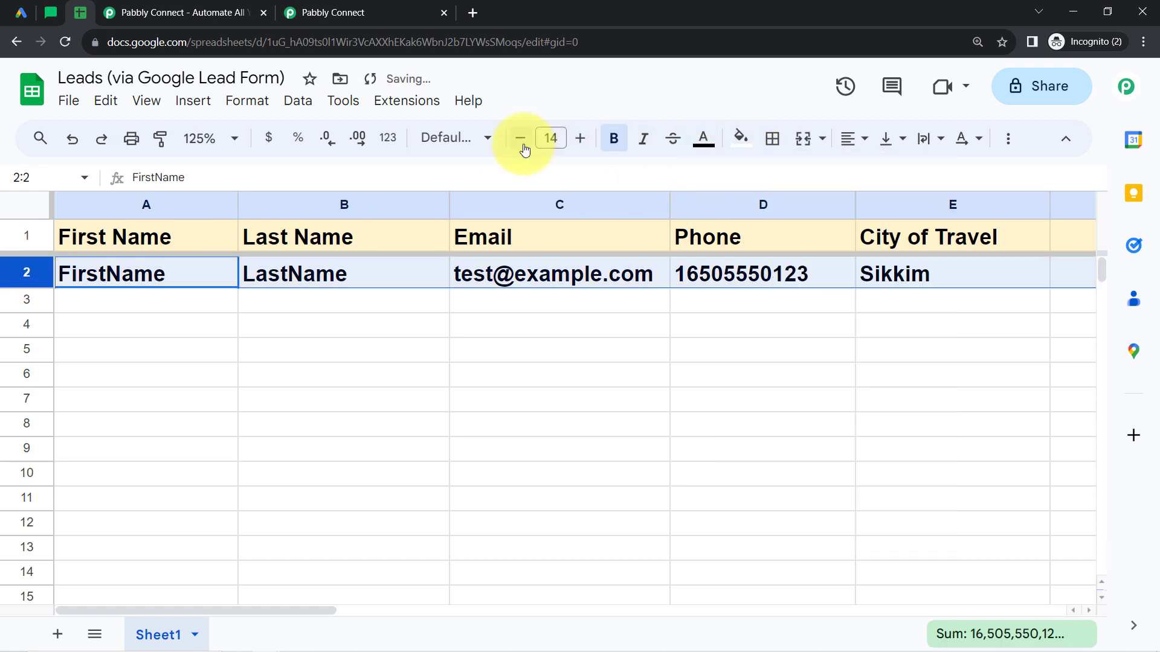
left_click(523, 148)
left_click(523, 148)
left_click(523, 149)
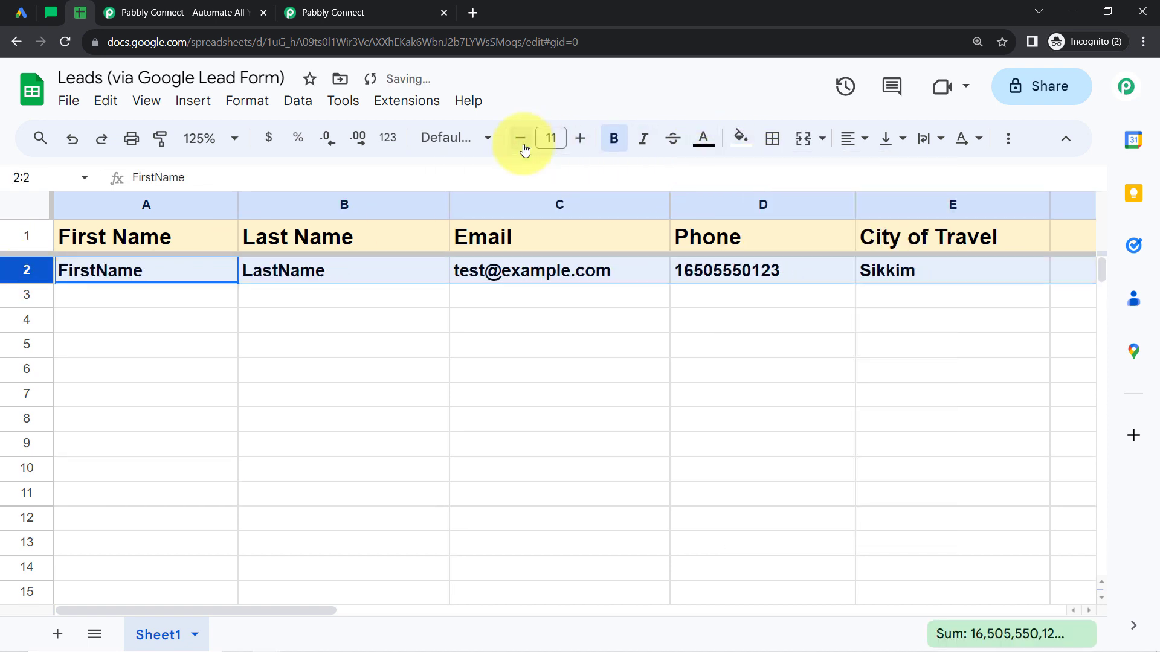
left_click(614, 141)
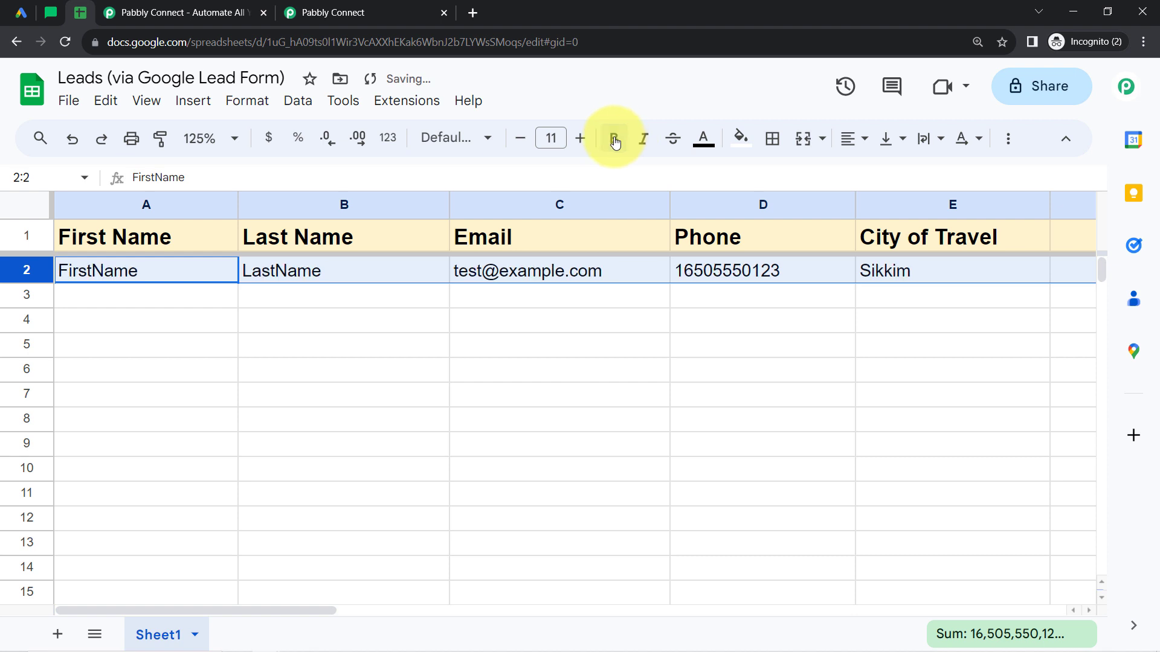
left_click(300, 344)
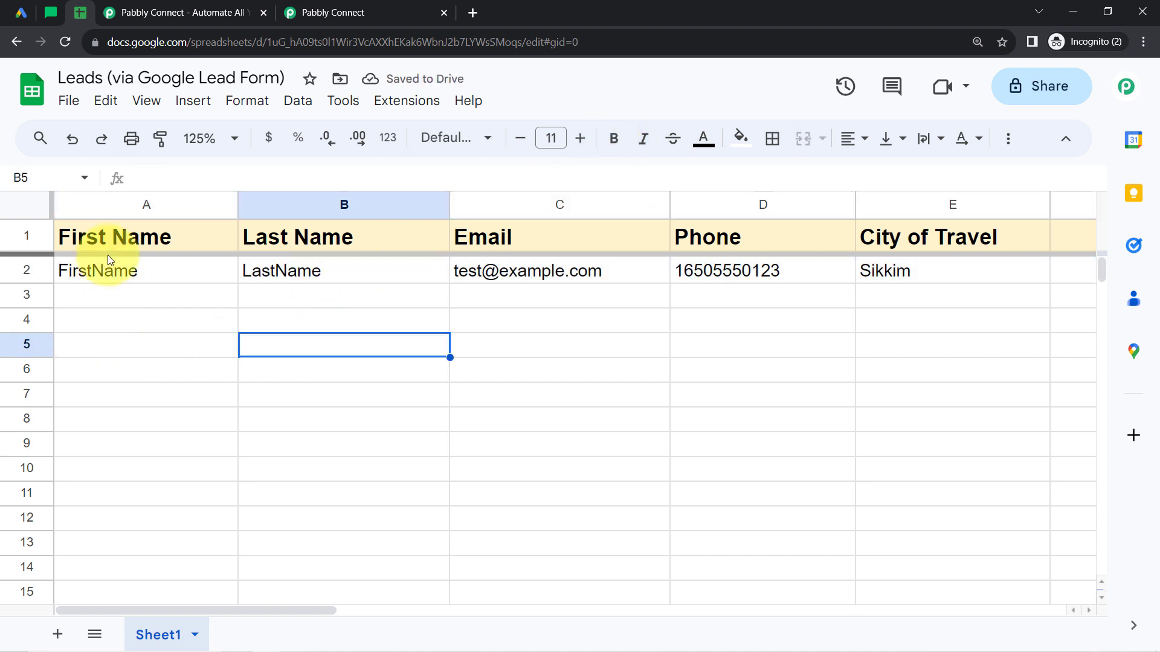
left_click(111, 271)
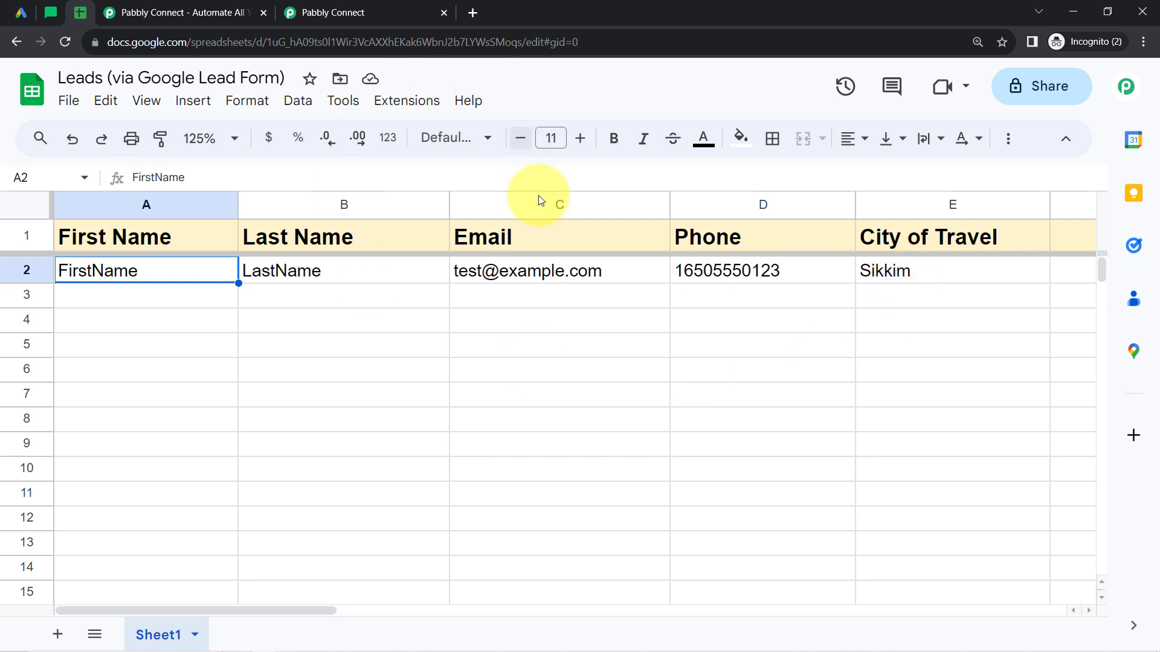
Return to the Pabbly Connect workflow, expand the MailerLite Classic action and open its Action Event choices.
left_click(347, 7)
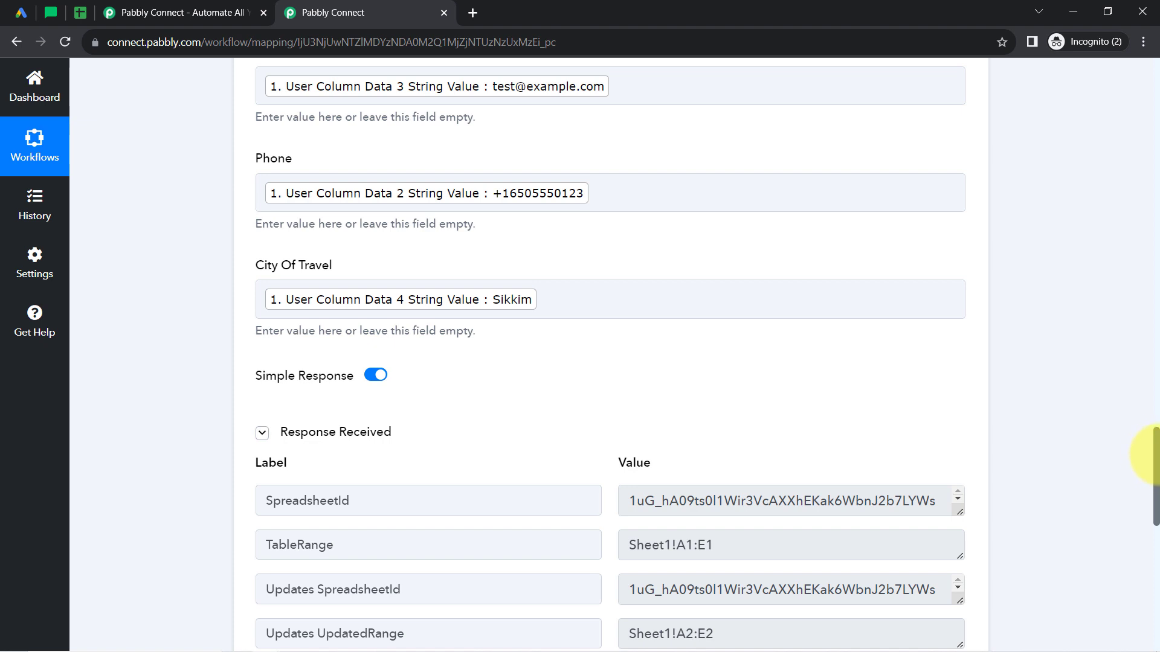
left_click_drag(1157, 465, 1155, 582)
left_click(423, 233)
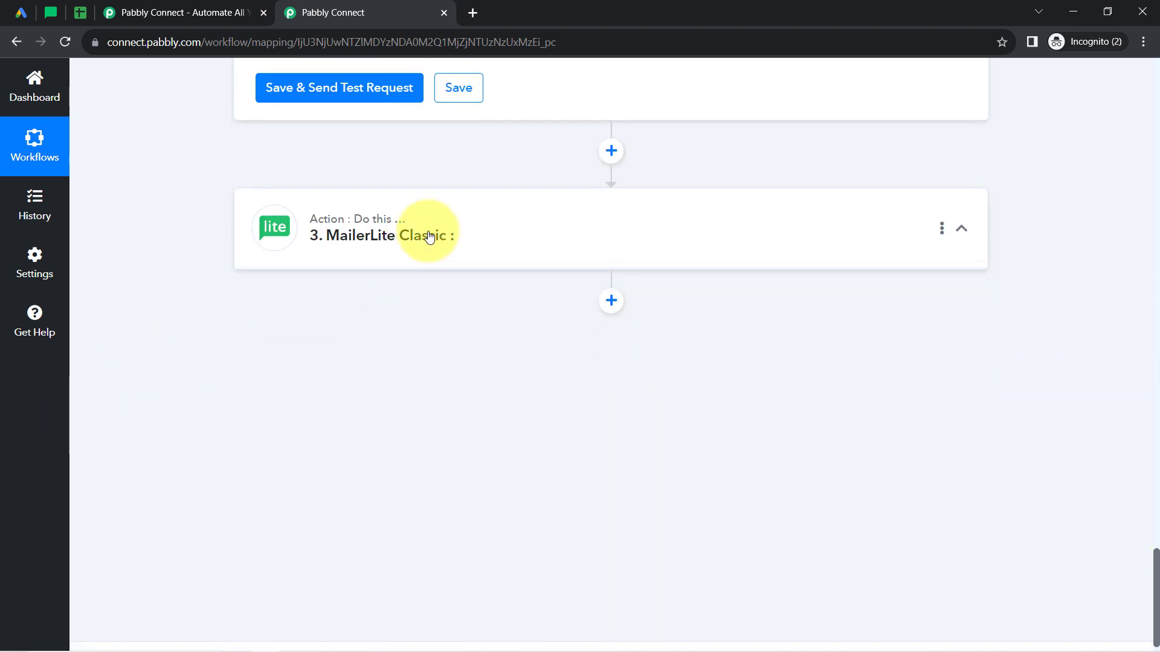
left_click(299, 395)
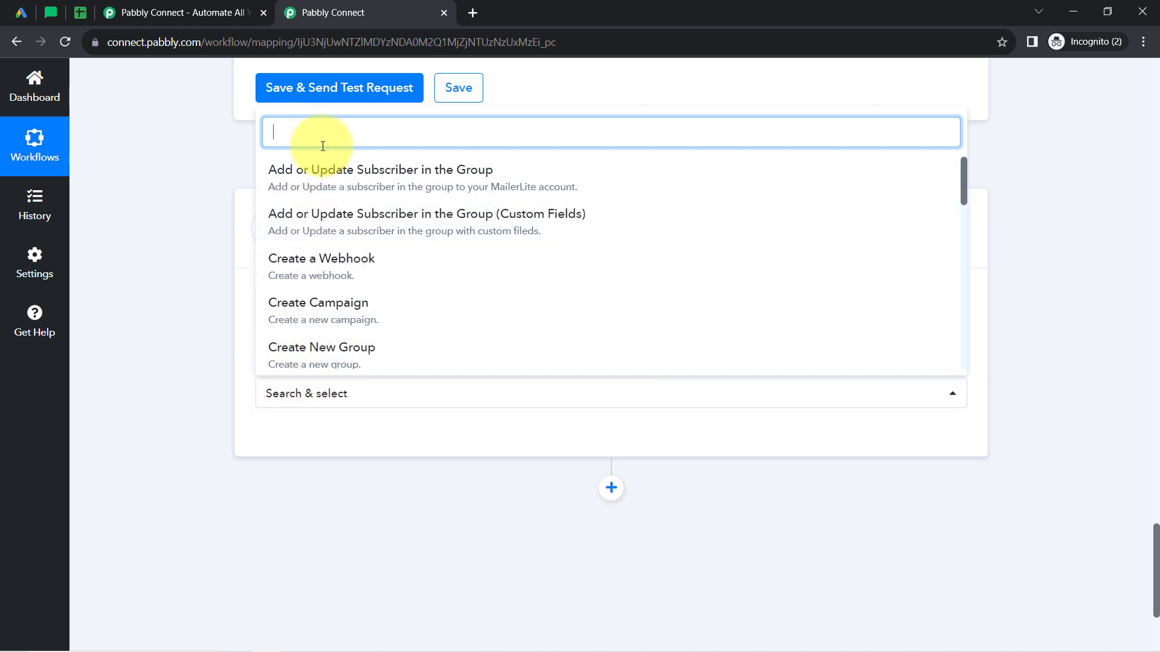
type("con")
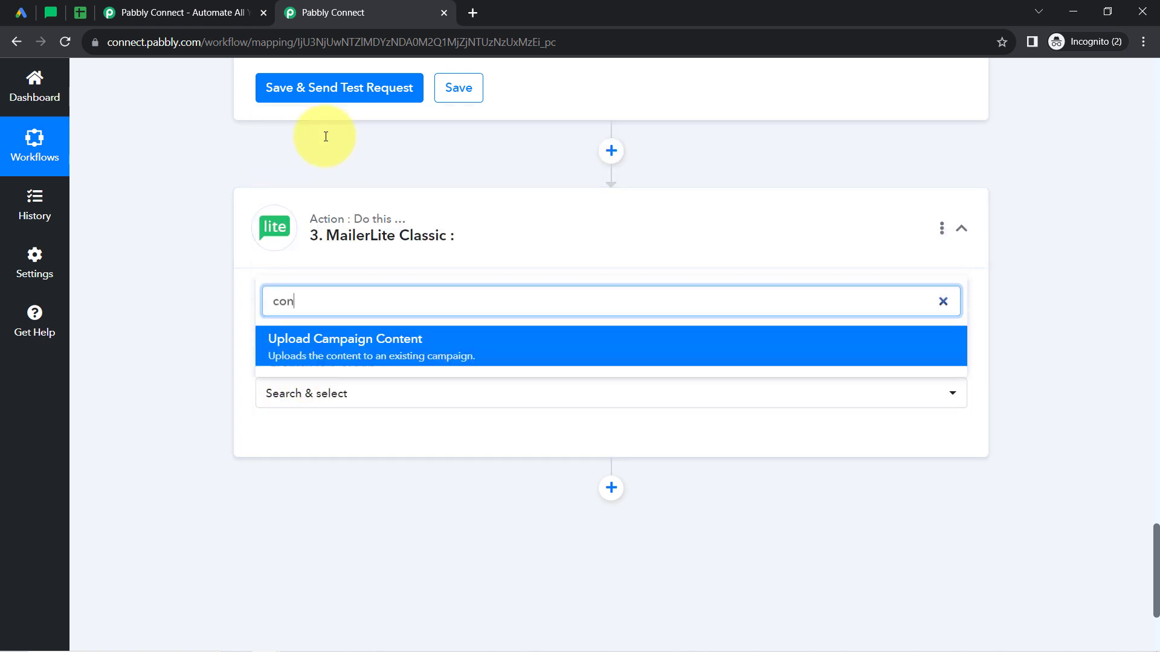
key("BackSpace")
key("BackSpace")
key("BackSpace")
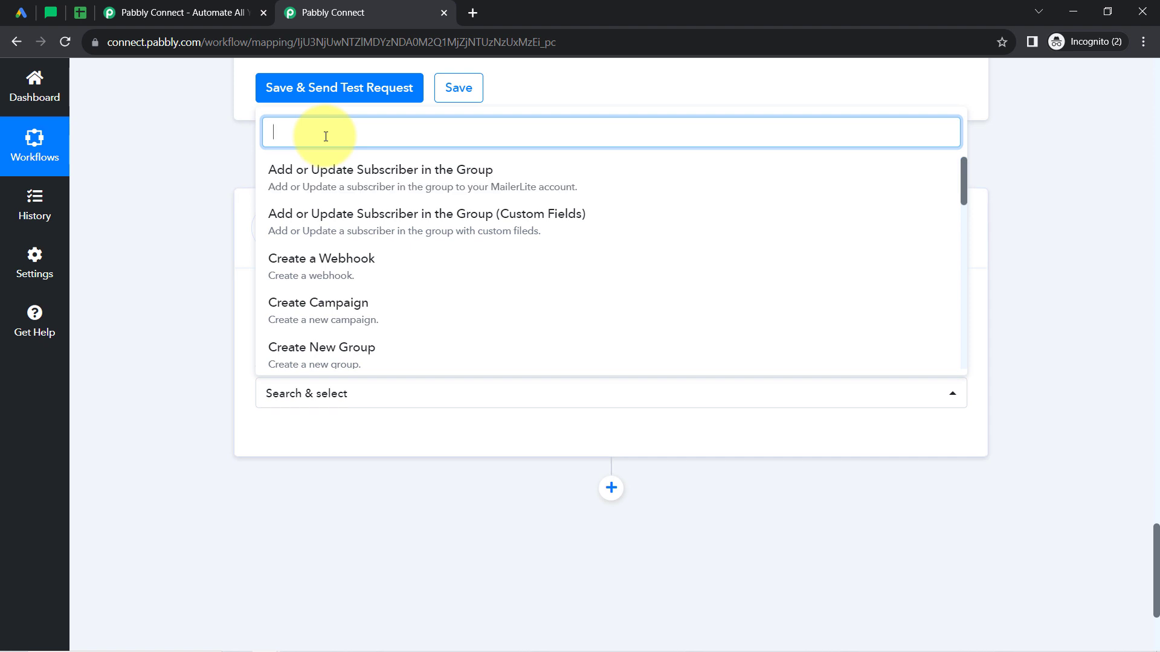
type("cont")
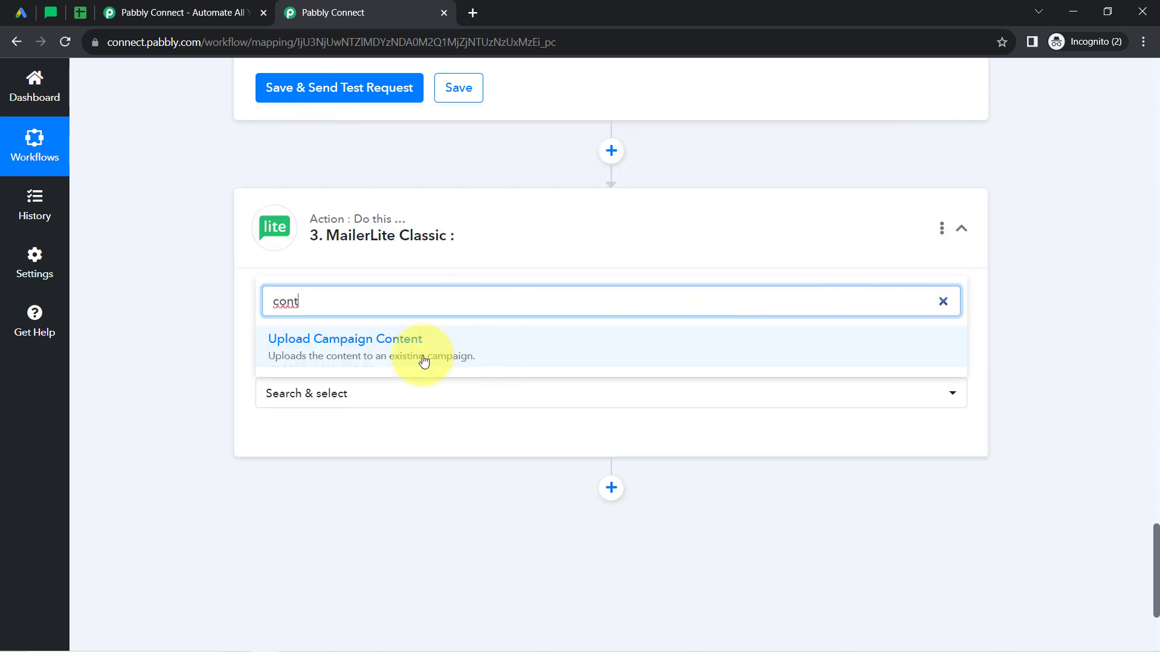
key("BackSpace")
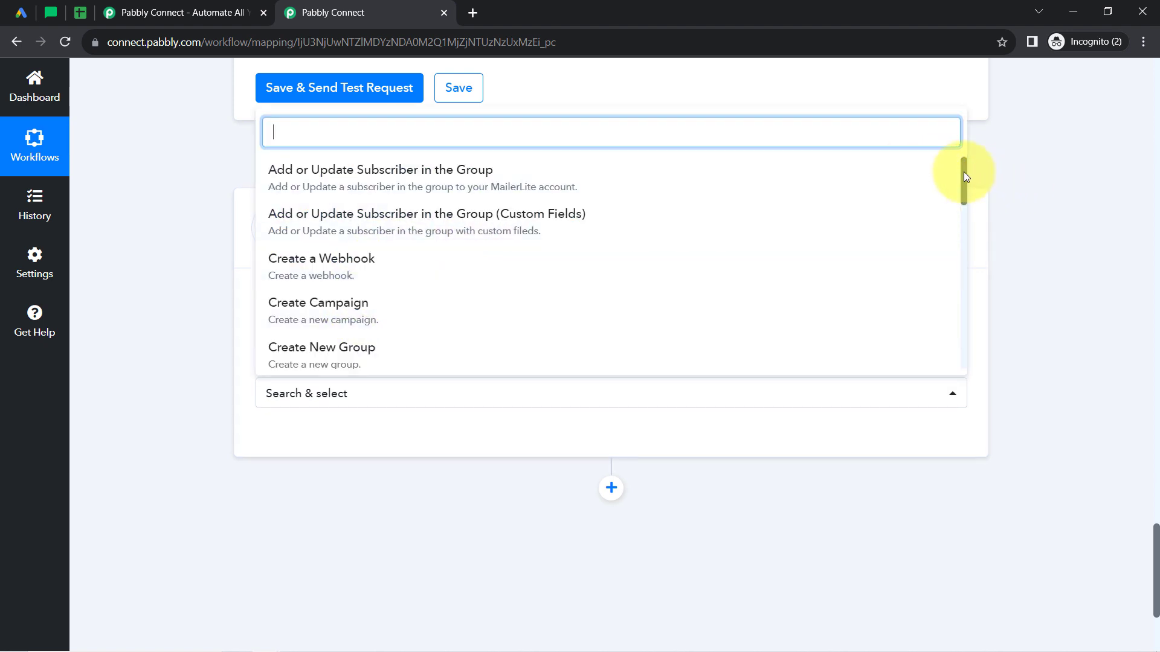
Set the action event to Add or Update Subscriber in the Group and start adding a new MailerLite Classic connection.
left_click_drag(964, 172, 963, 171)
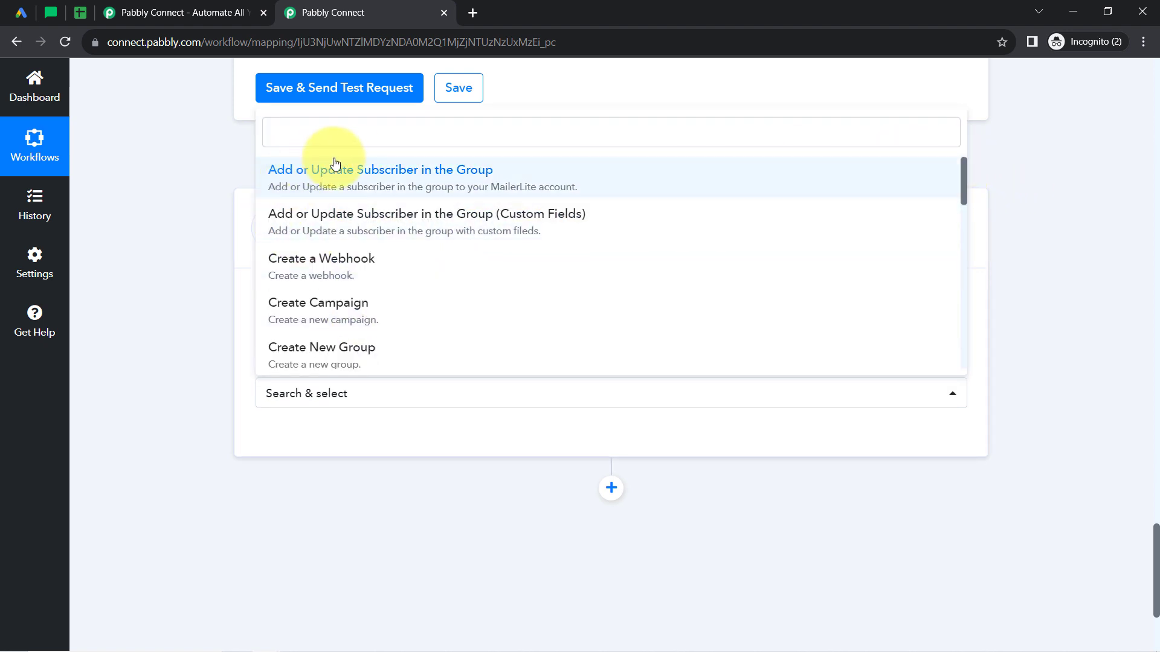
left_click(375, 181)
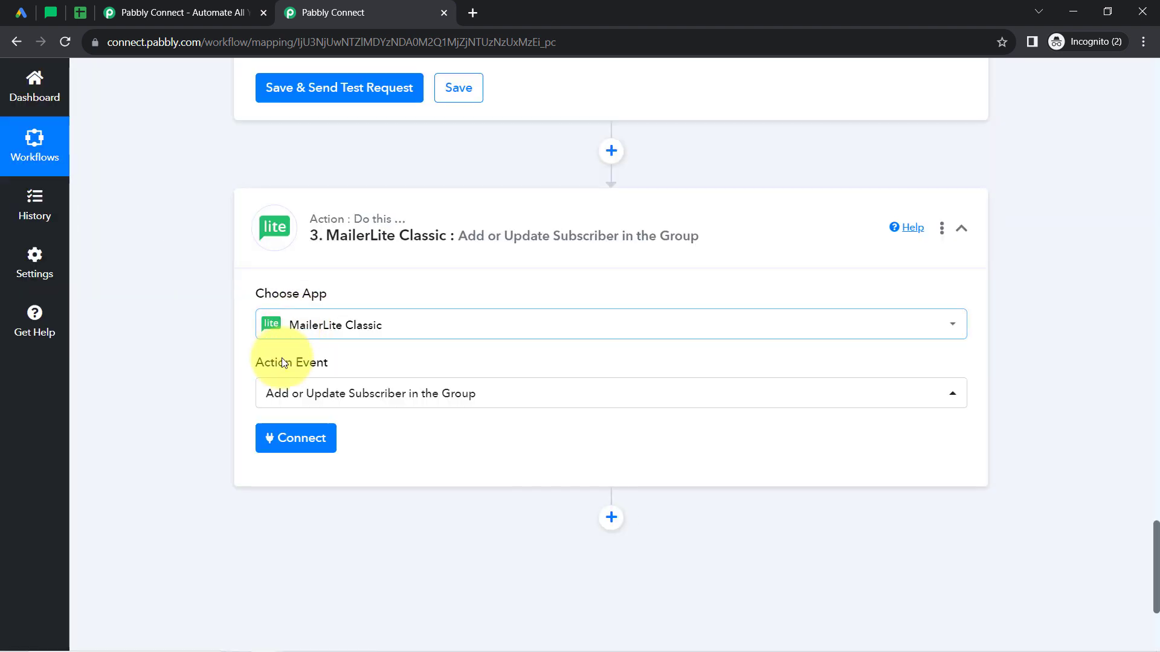
left_click(297, 447)
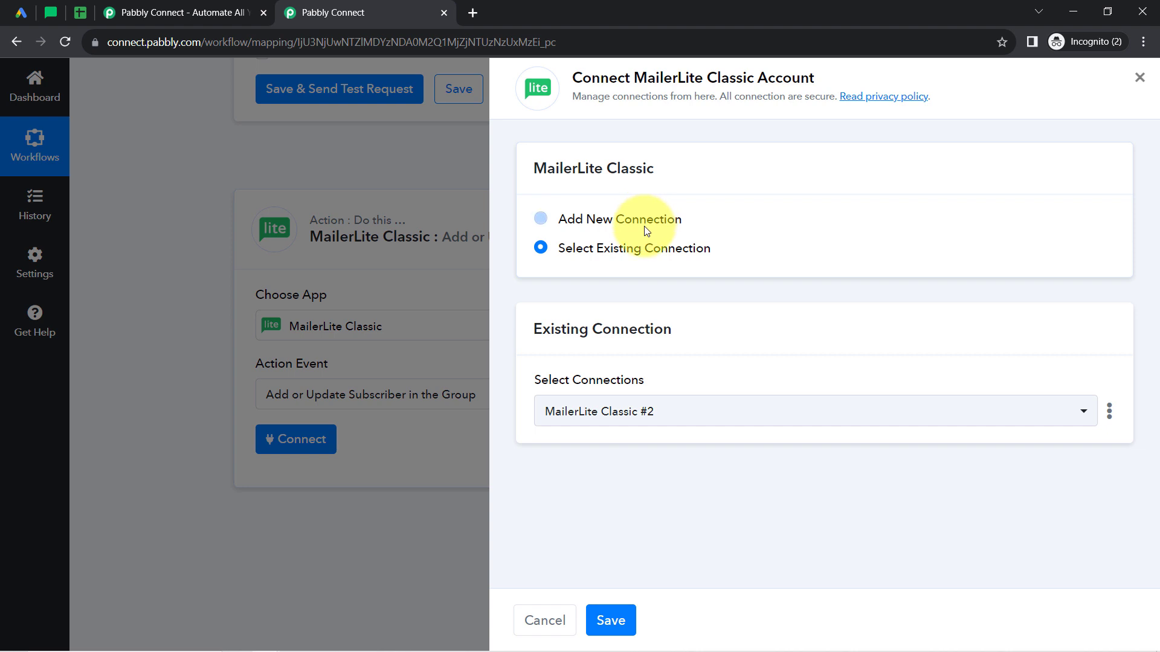
left_click(645, 227)
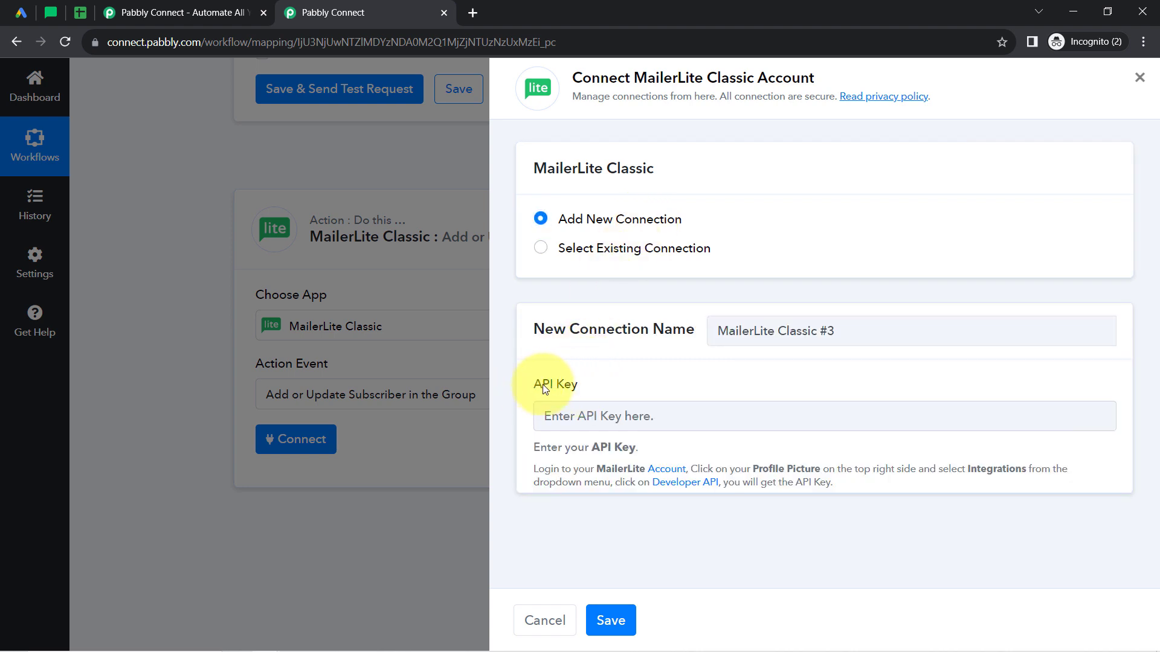
left_click_drag(533, 385, 589, 393)
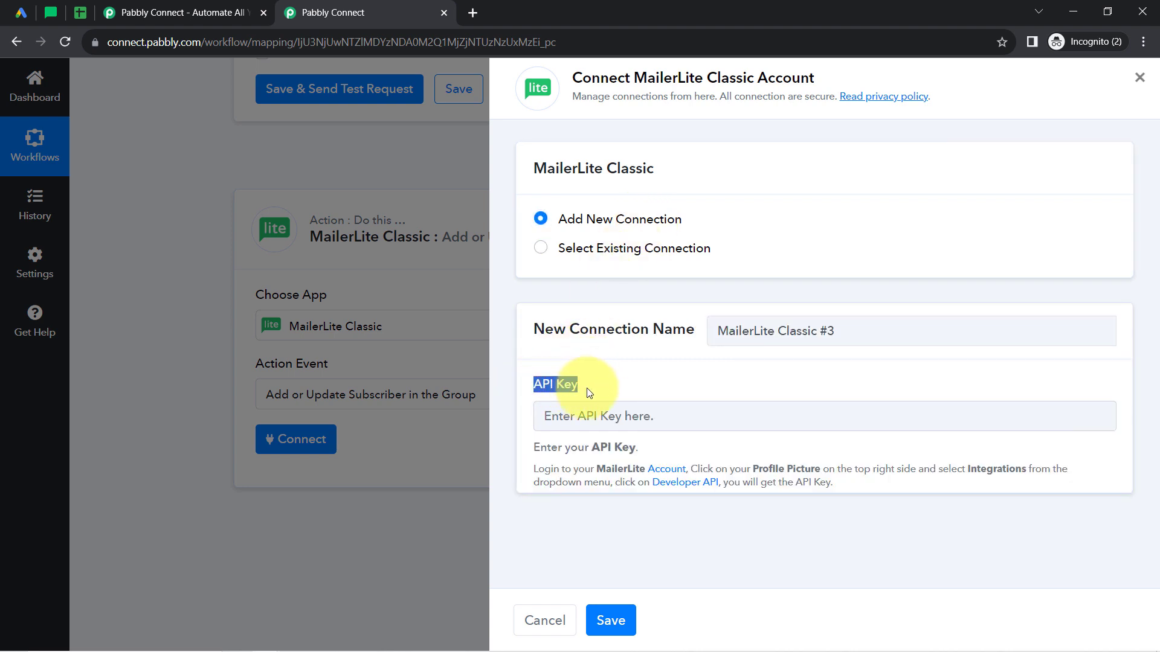
left_click_drag(729, 465, 924, 473)
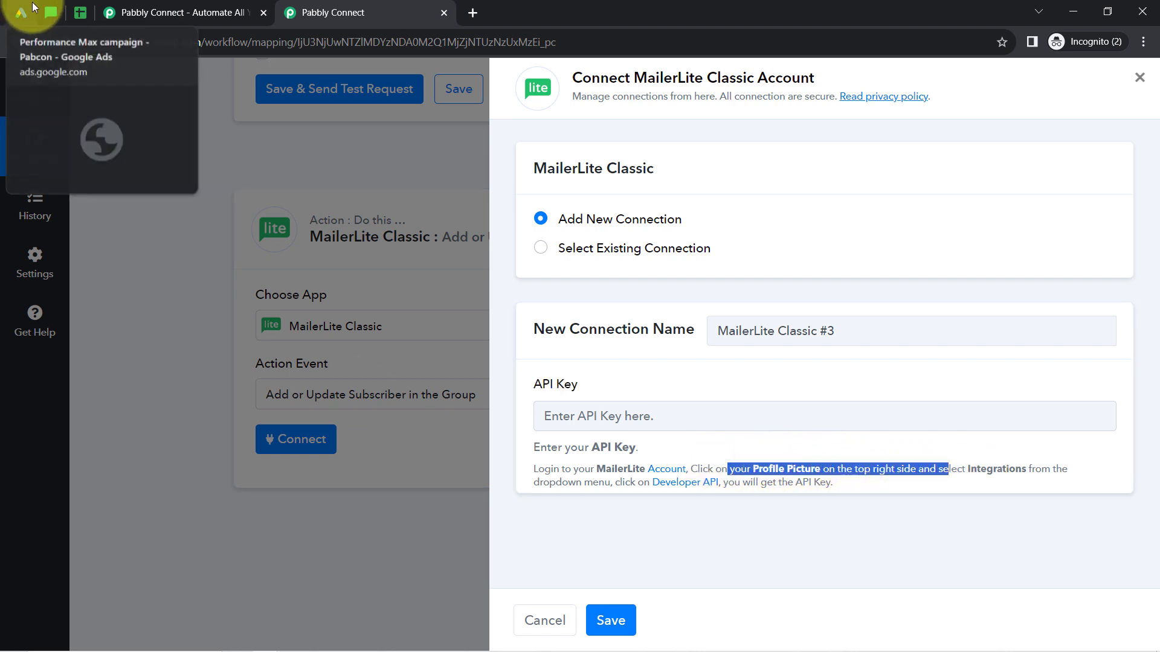
Switch to MailerLite, open the Developer API page from Integrations and copy the account's API key.
left_click(50, 12)
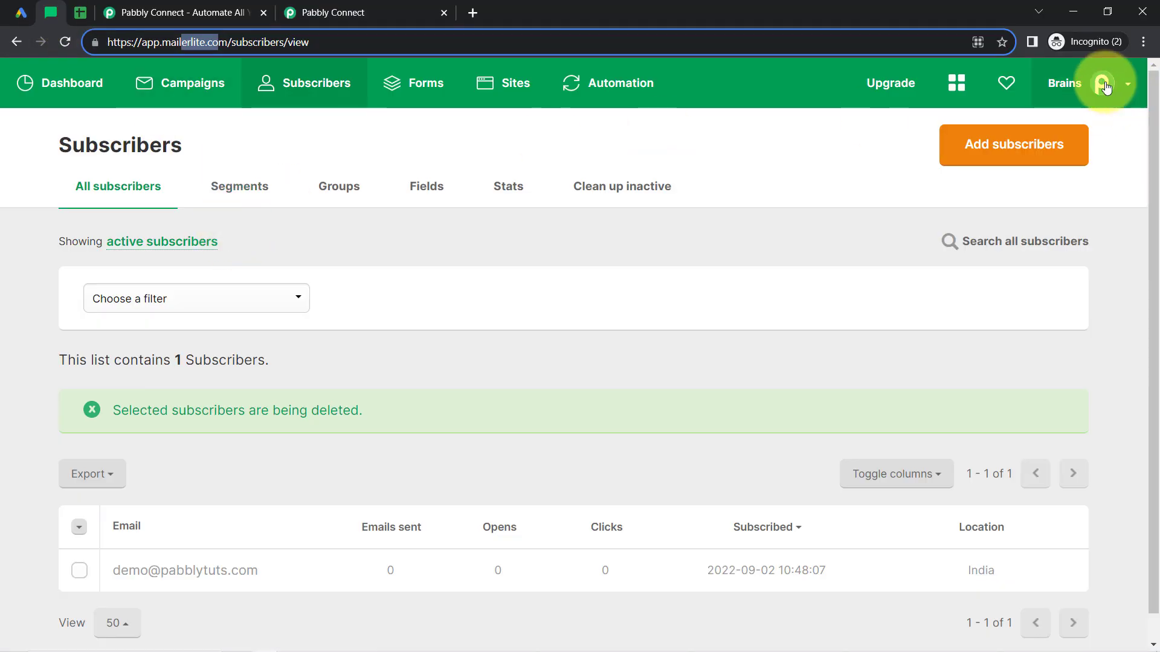
left_click(1128, 95)
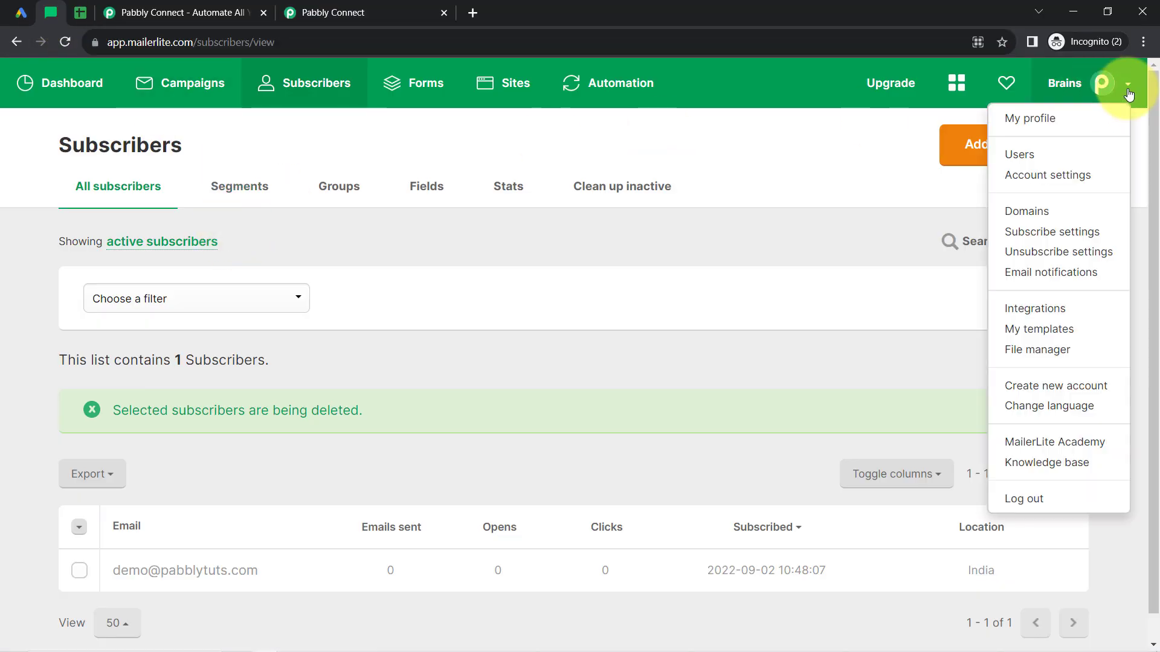
left_click(1037, 312)
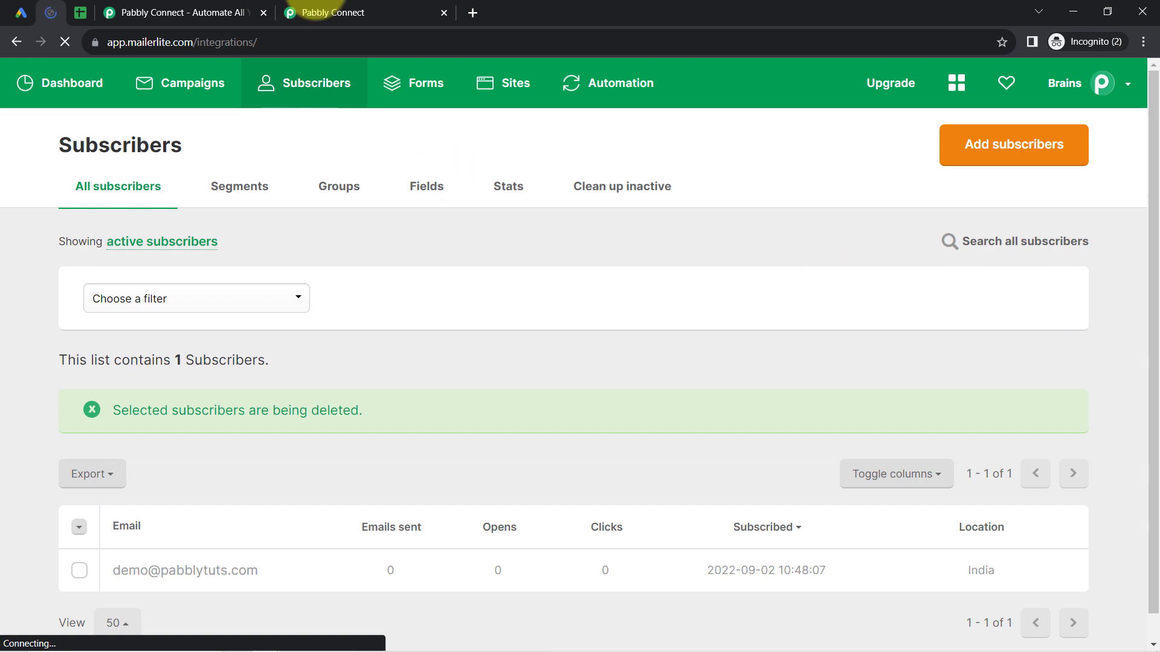
left_click(383, 15)
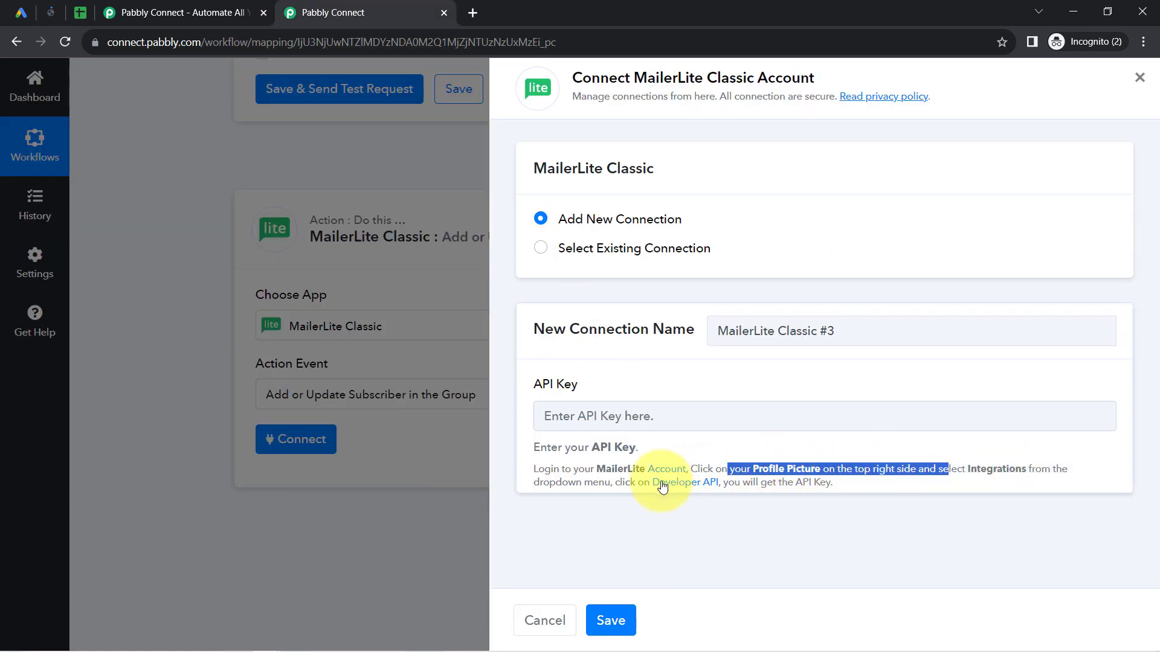
left_click(37, 10)
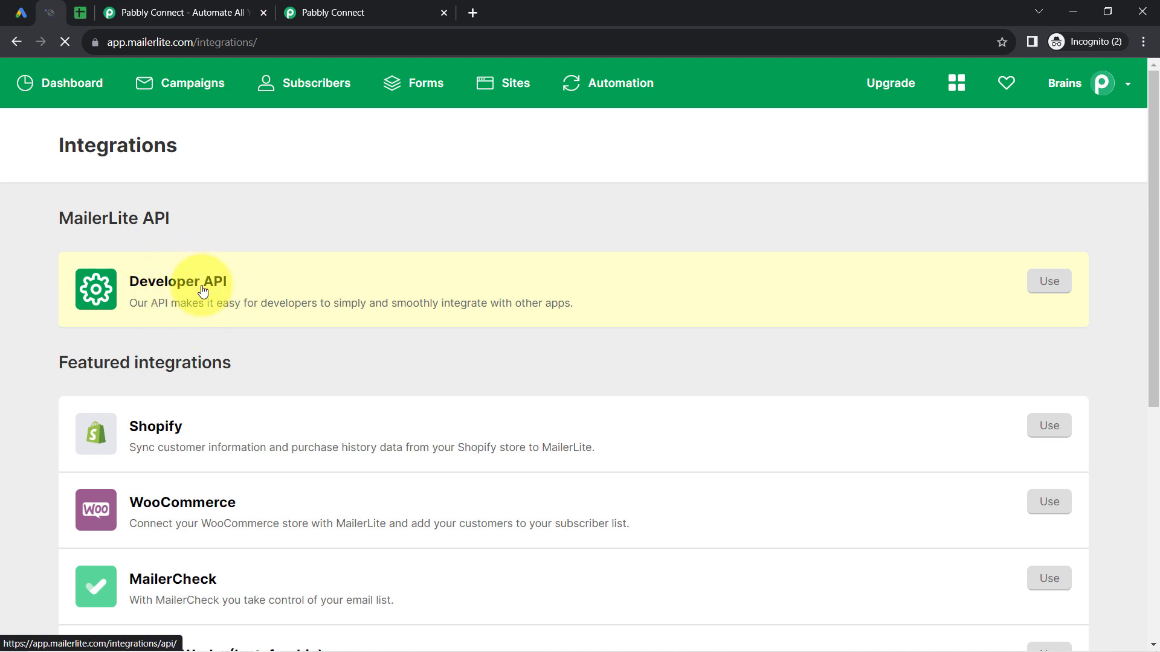
left_click(1048, 290)
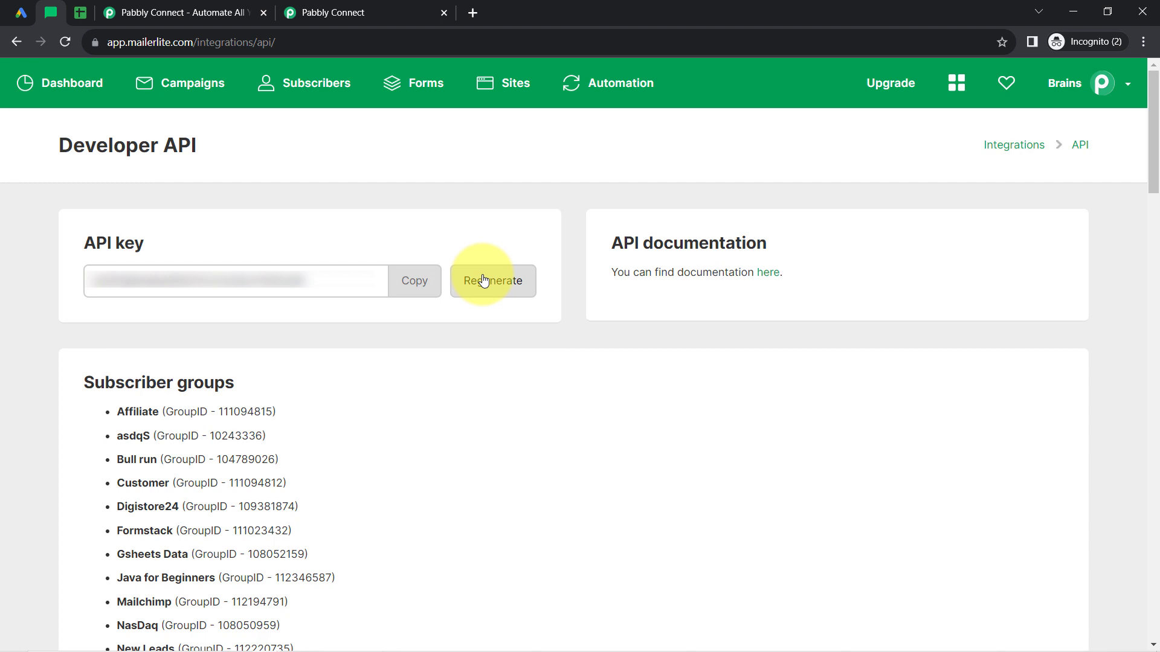
left_click(409, 286)
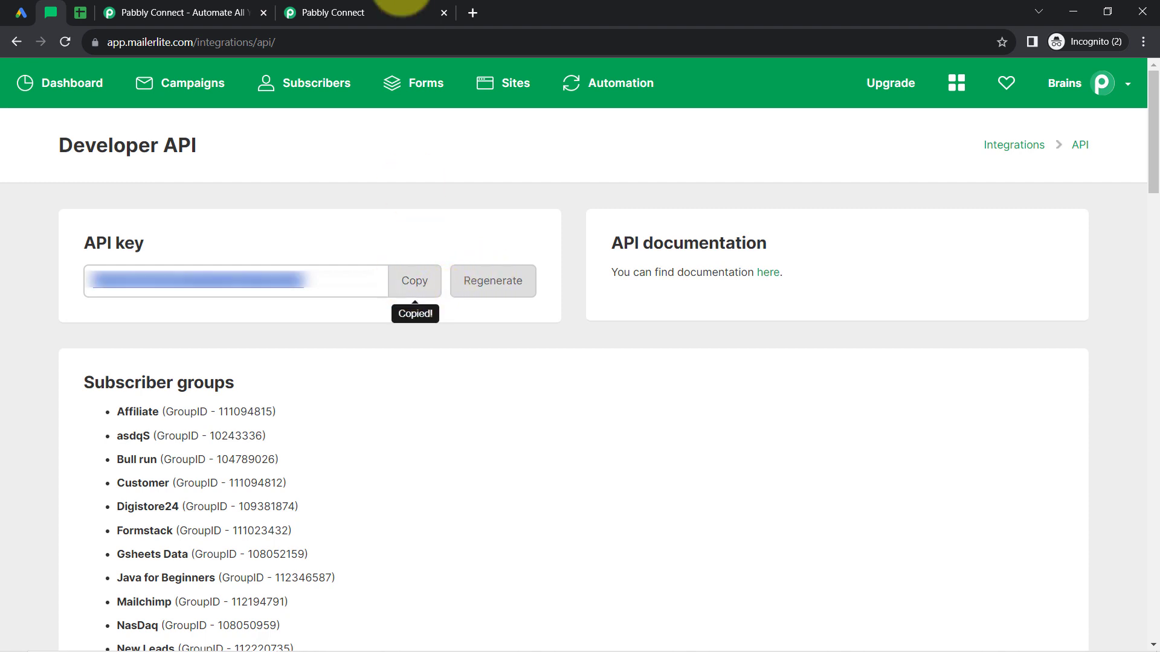
Return to Pabbly Connect, paste the API key into the new MailerLite Classic connection and save it.
left_click(414, 10)
left_click(571, 416)
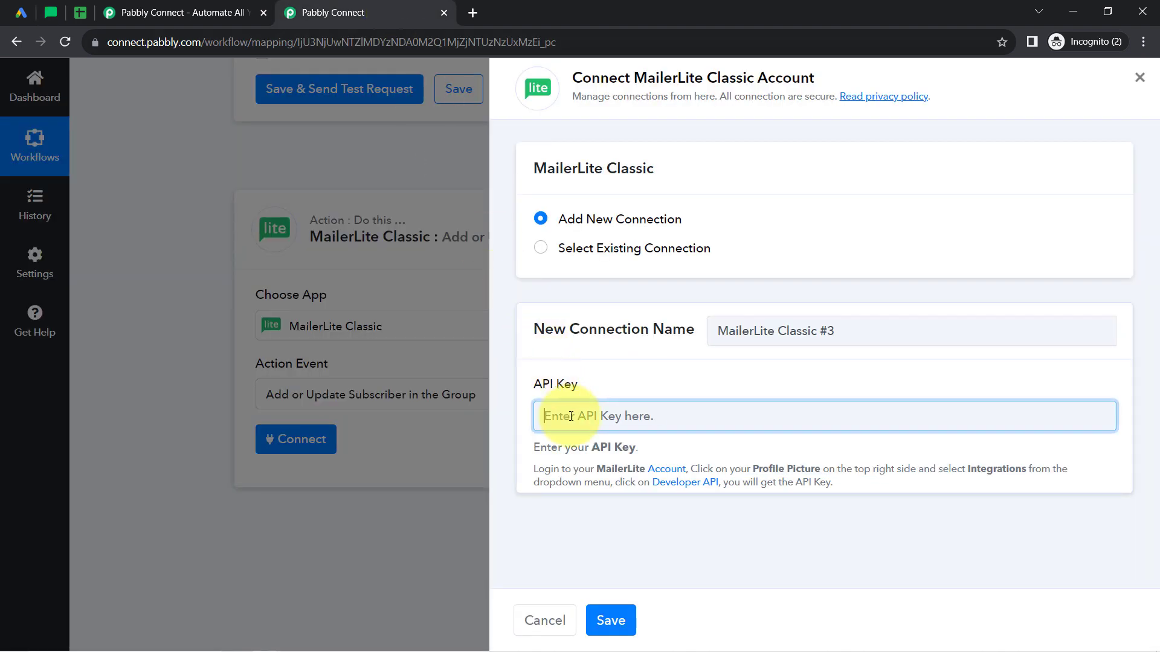
key("ctrl+v")
left_click(611, 620)
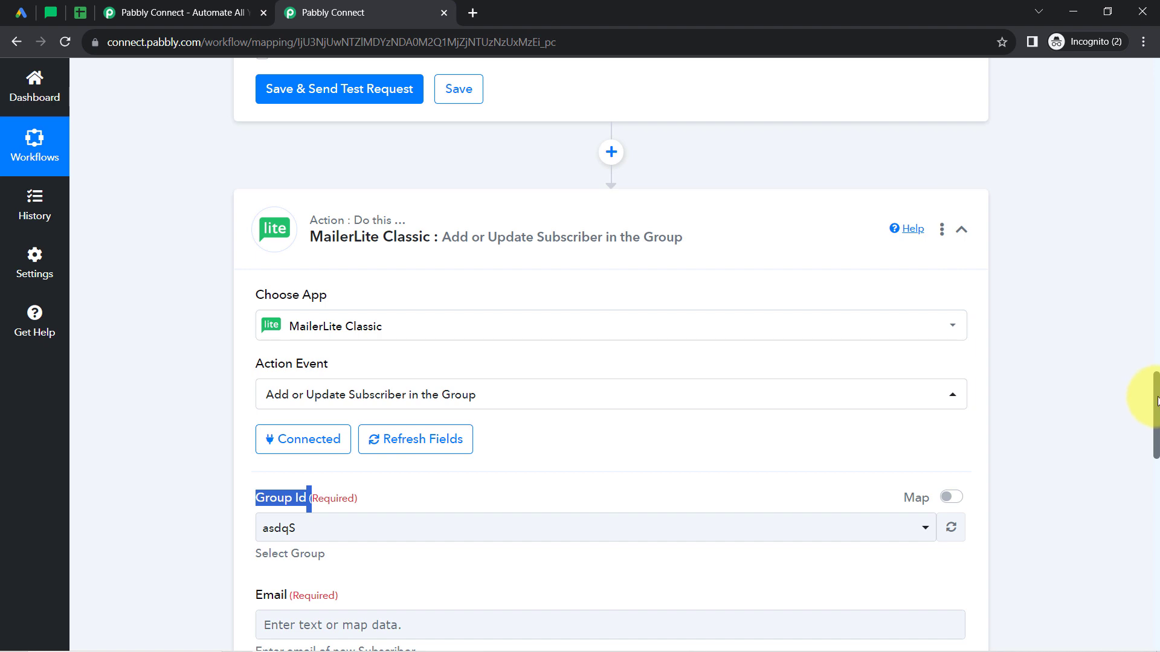
Open the Group Id choices, then switch to MailerLite and view the subscriber groups.
scroll(1150, 423, "down", 6)
left_click(348, 169)
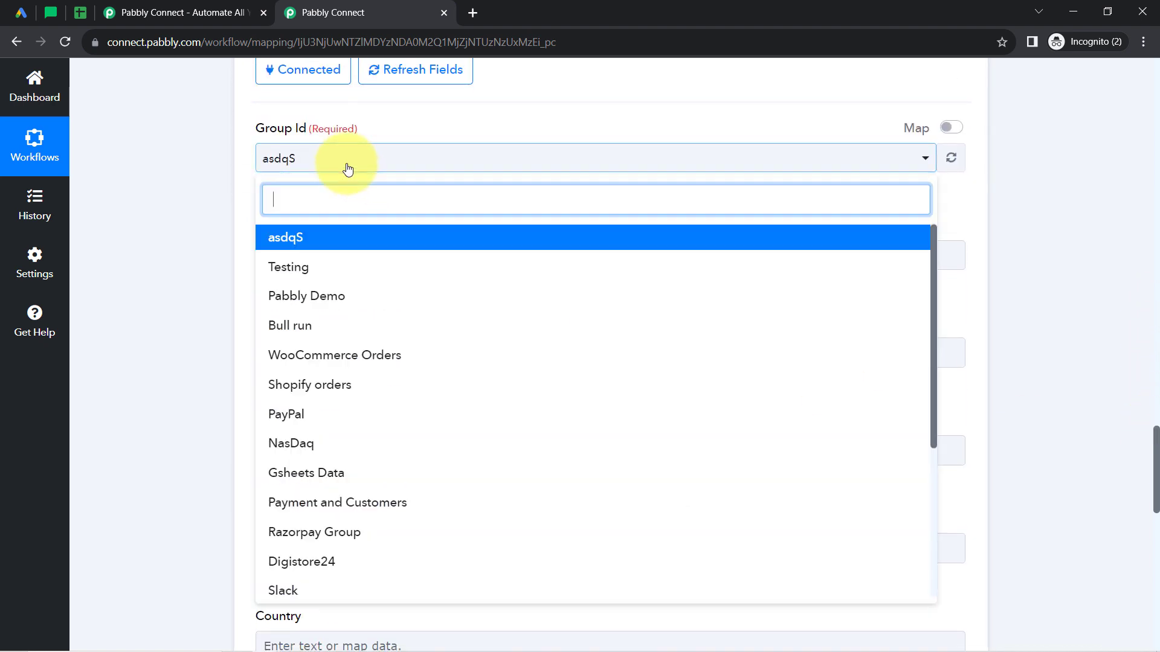
left_click(51, 12)
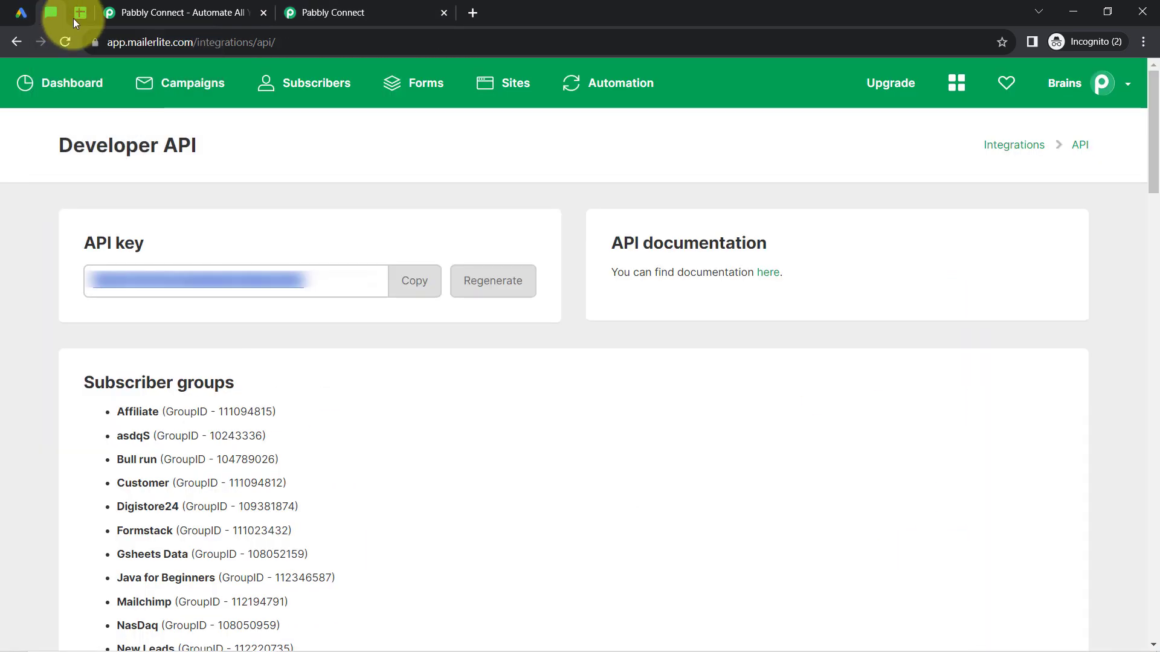
left_click(293, 85)
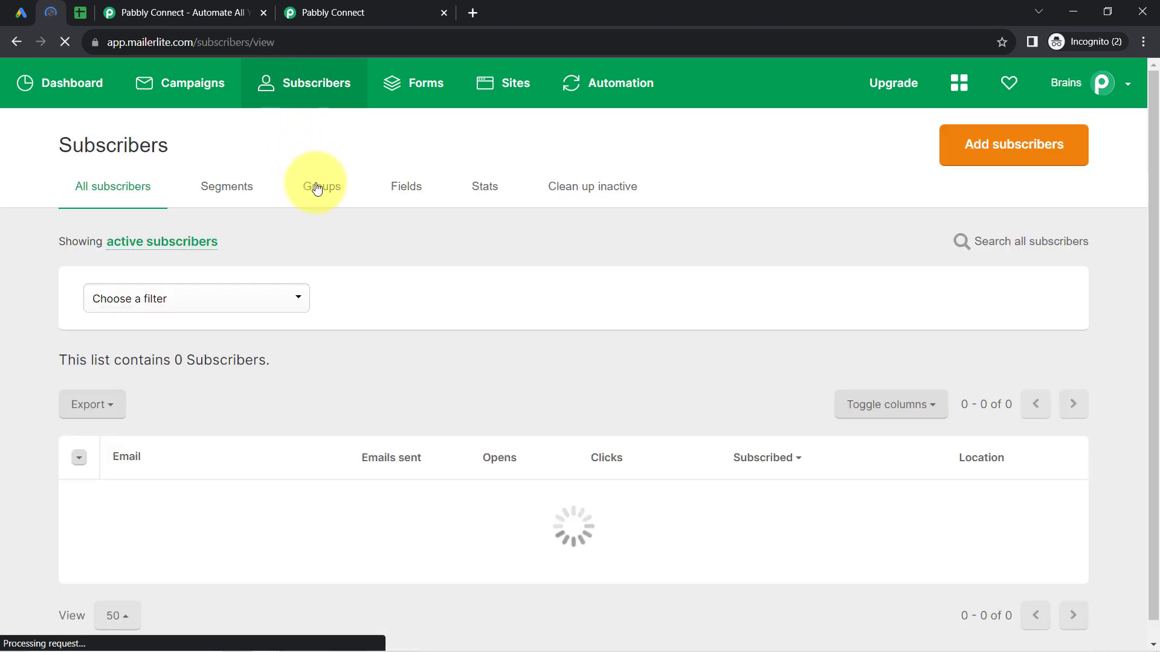
left_click(315, 187)
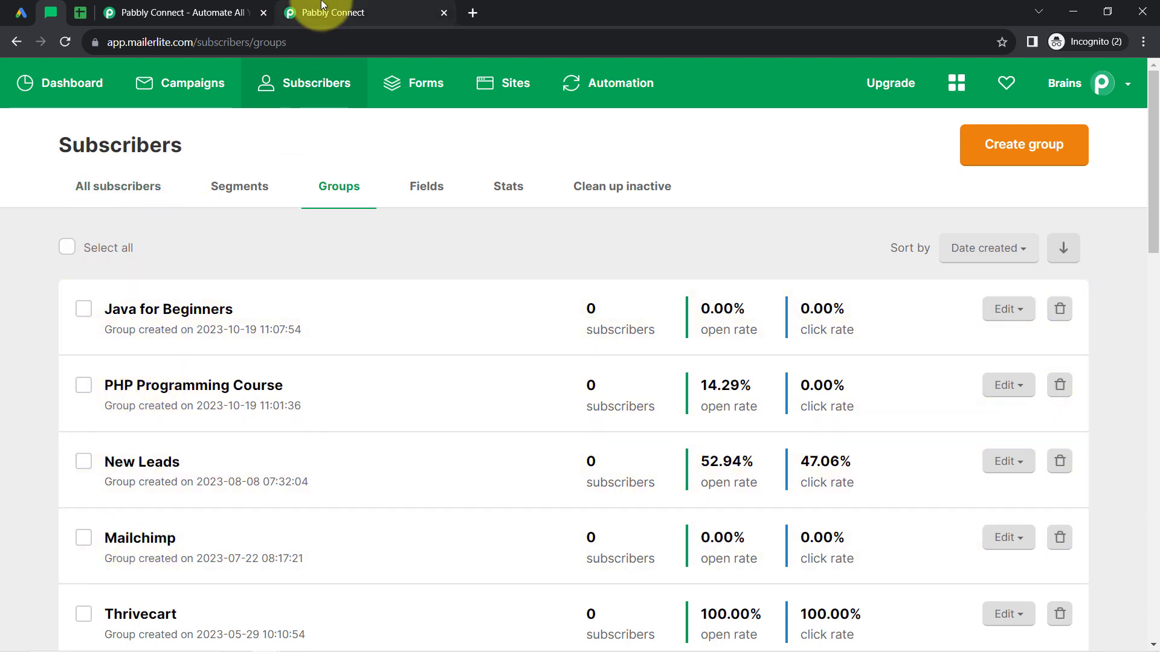
Return to the Pabbly Connect workflow and set the MailerLite Classic action's Group Id to Pabbly Demo.
left_click(322, 7)
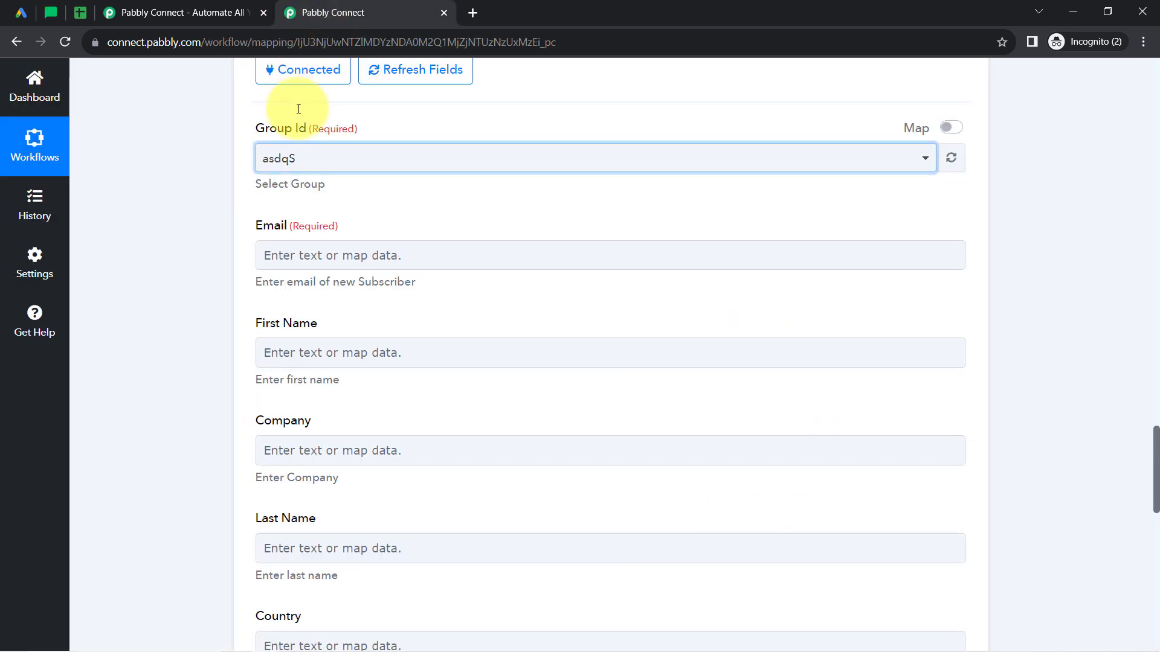
left_click(286, 160)
left_click(284, 161)
left_click(285, 161)
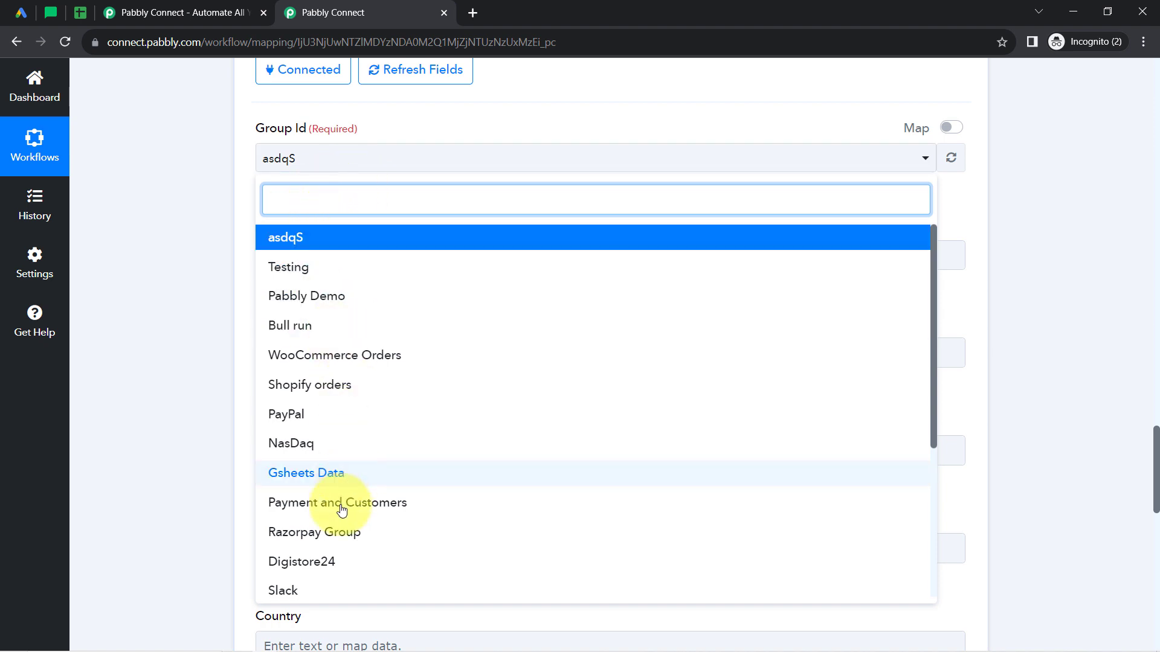
left_click(290, 302)
left_click(299, 264)
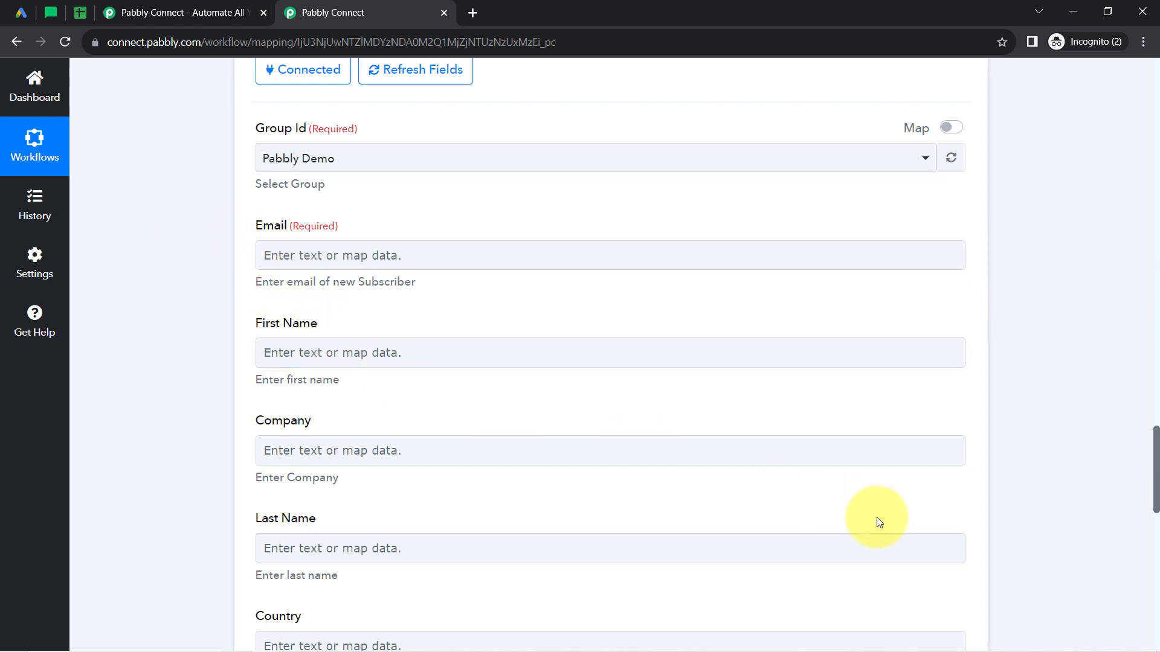
Map the subscriber's Email to User Column Data 3 String Value from the Google Lead Form data, searching for "@".
mouse_move(1156, 444)
left_mouse_down()
mouse_move(1157, 548)
mouse_move(1135, 423)
mouse_move(1147, 455)
left_mouse_up()
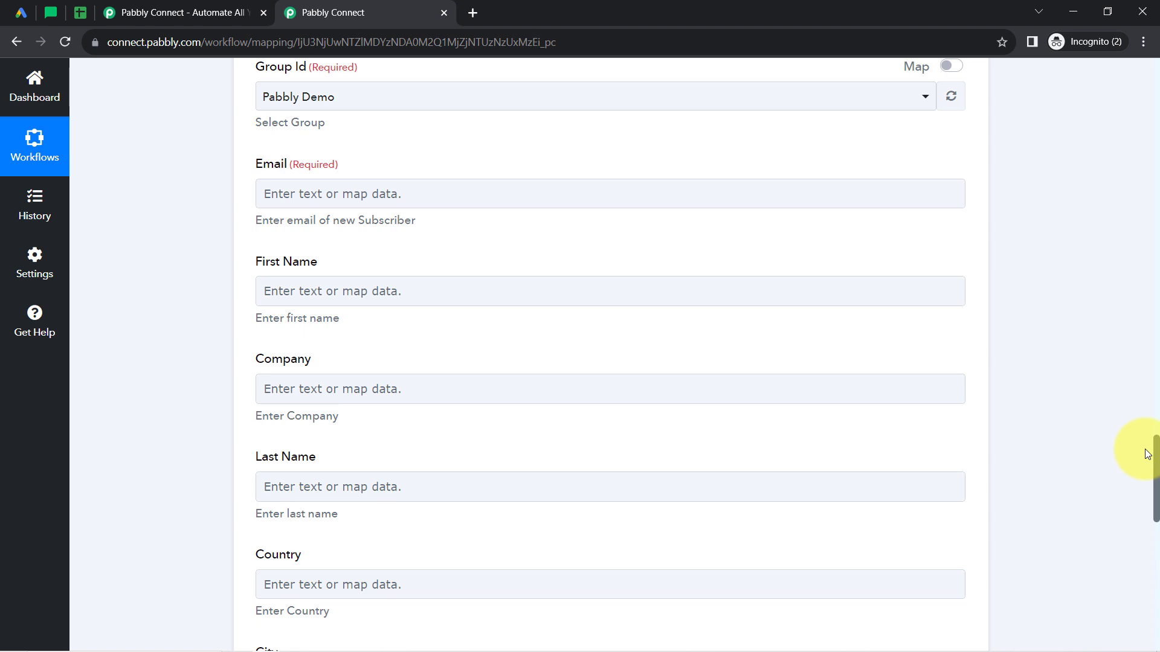
mouse_move(1147, 453)
left_mouse_down()
mouse_move(1142, 355)
mouse_move(1147, 518)
mouse_move(1145, 412)
mouse_move(1142, 451)
left_mouse_up()
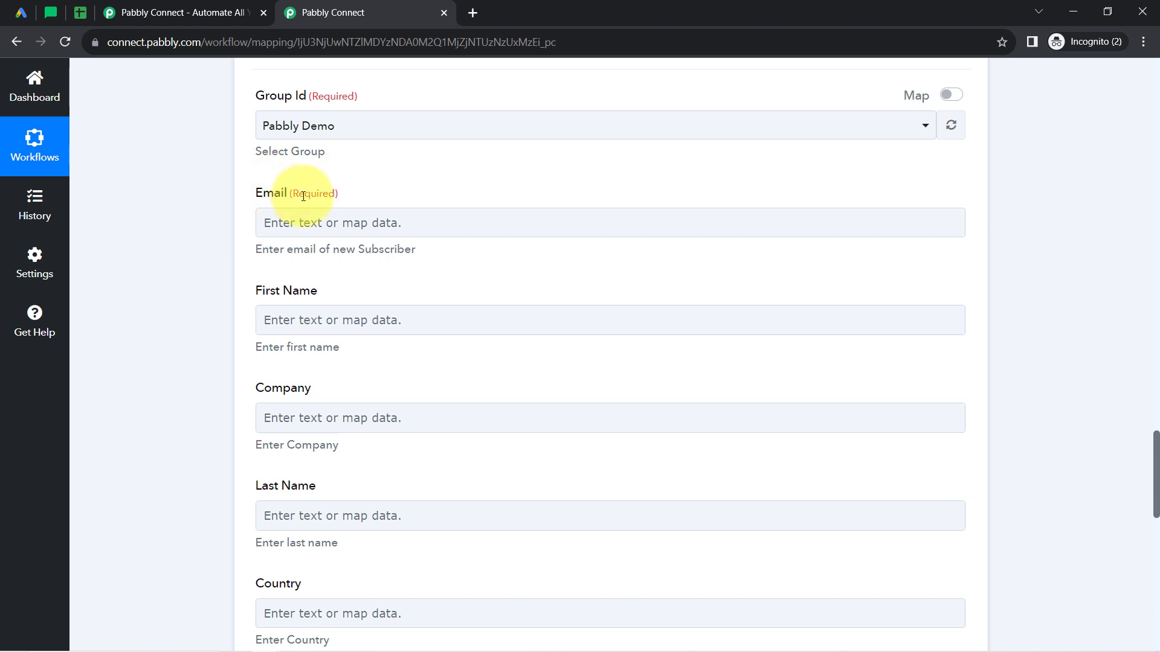
left_click(322, 225)
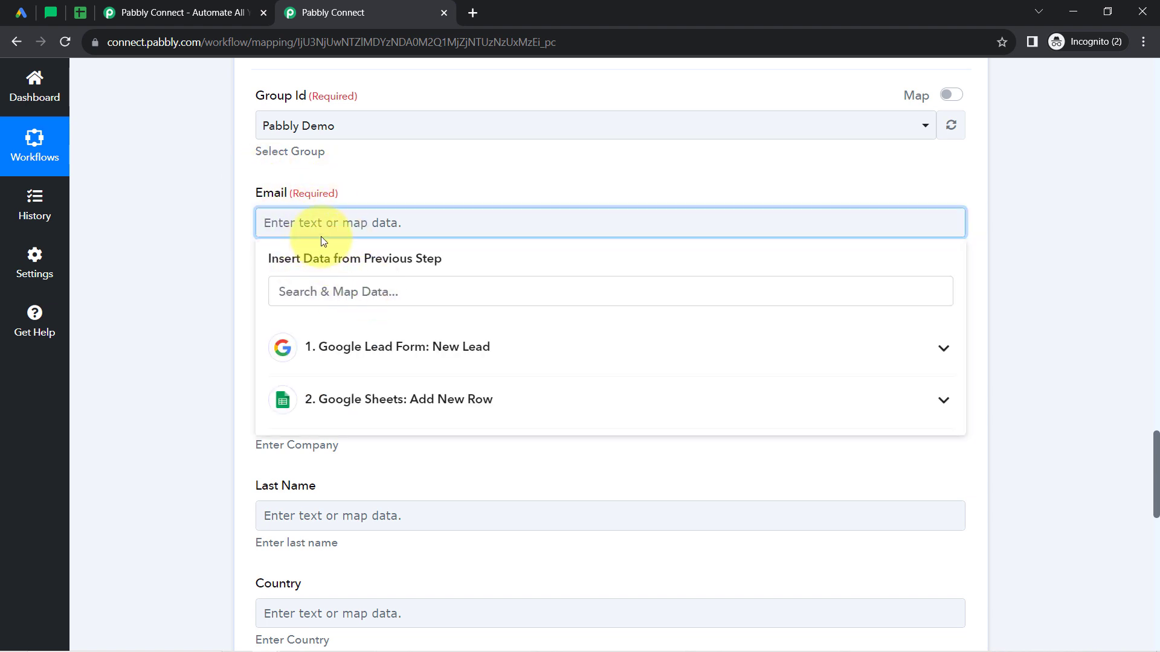
left_click(293, 291)
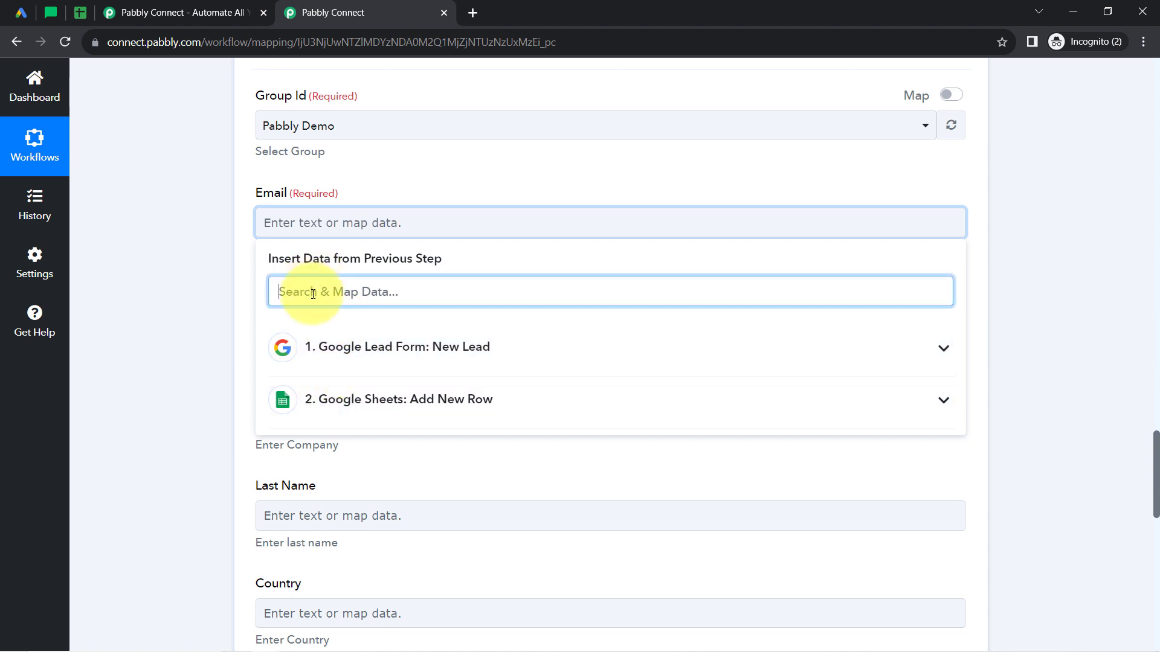
type("@")
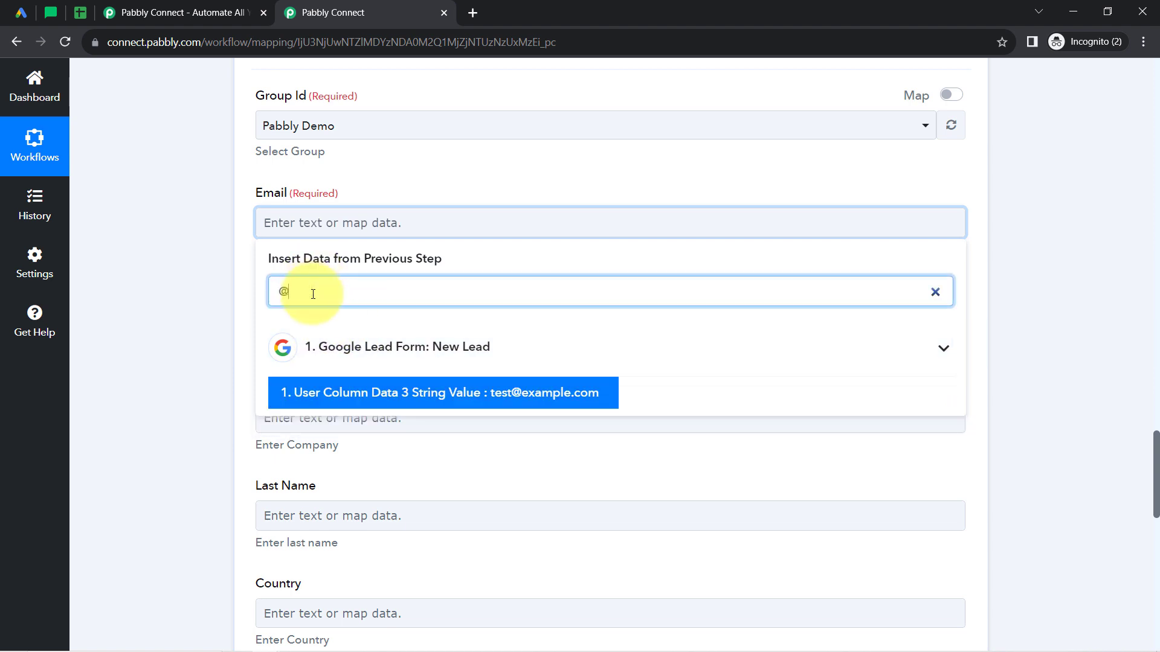
left_click(394, 398)
left_click(241, 359)
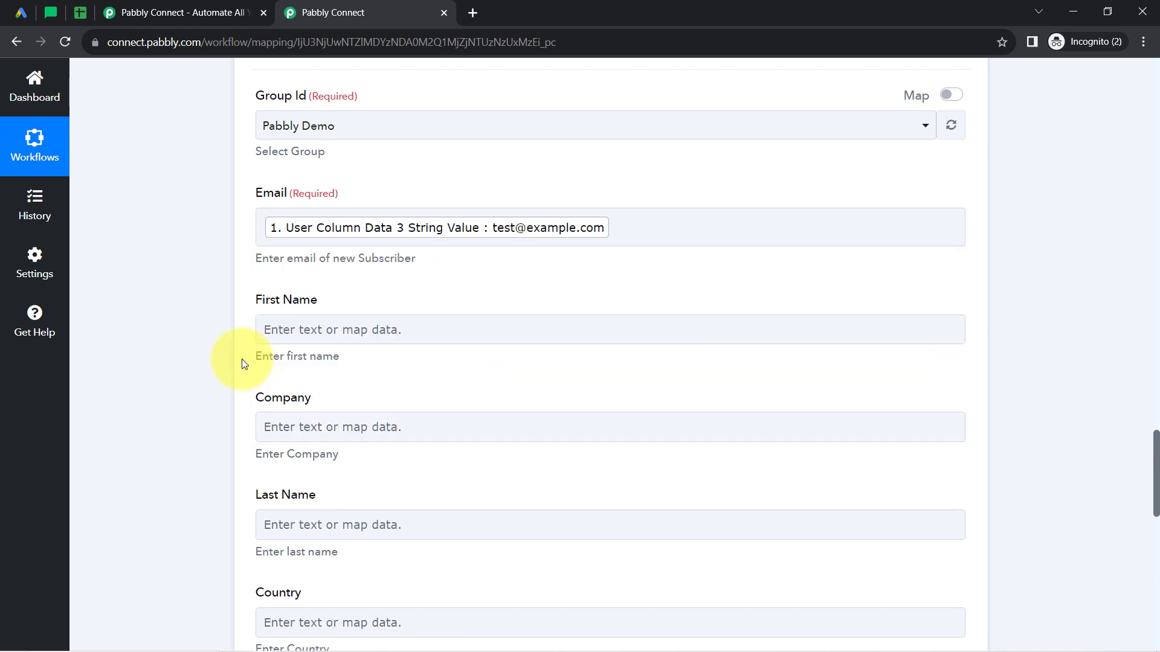
Map First Name to User Column Data 0 String Value from the Google Lead Form data, searching for "first".
scroll(1155, 463, "down", 2)
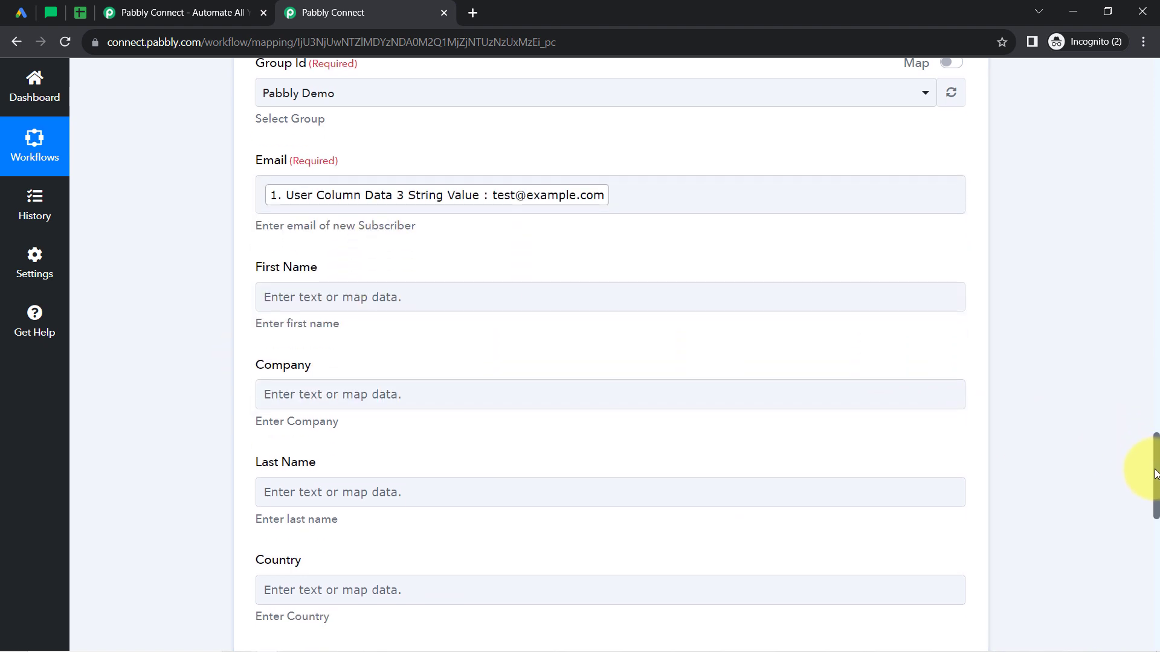
left_click(297, 211)
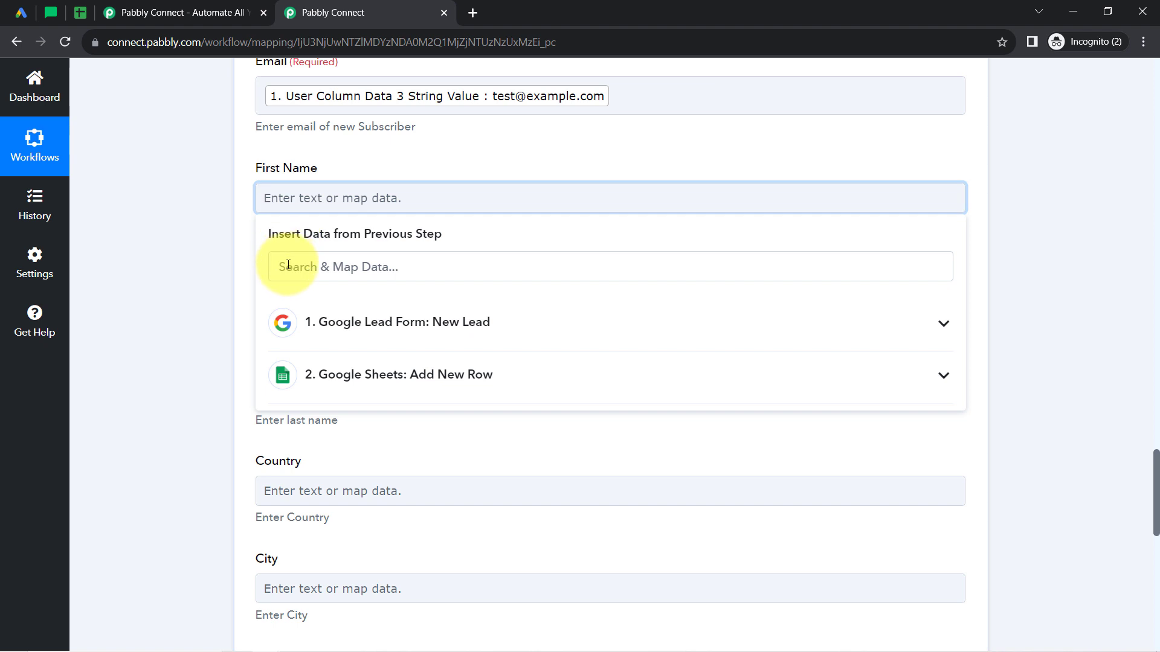
left_click(292, 264)
type("fi")
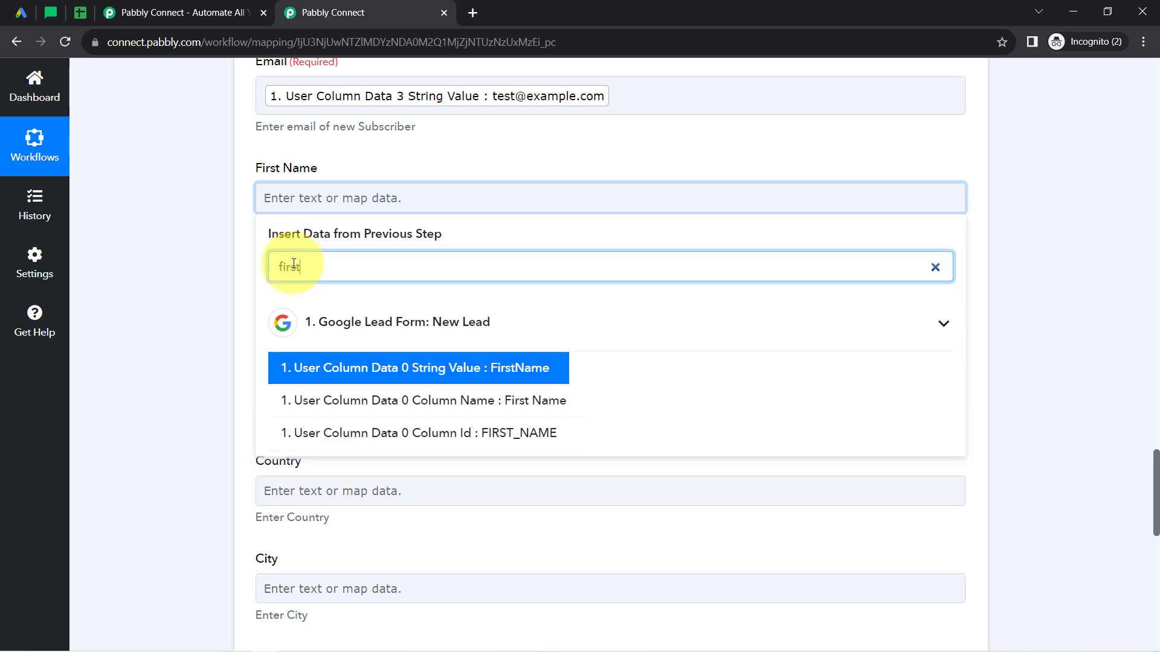
type("rst")
left_click(416, 368)
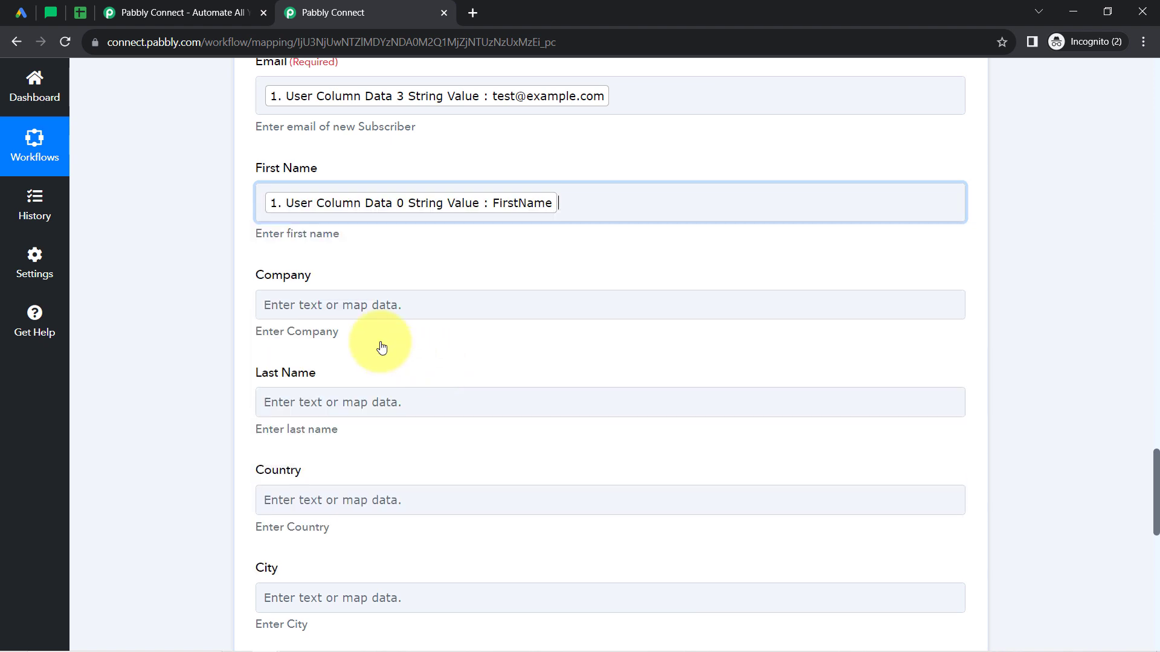
left_click(201, 311)
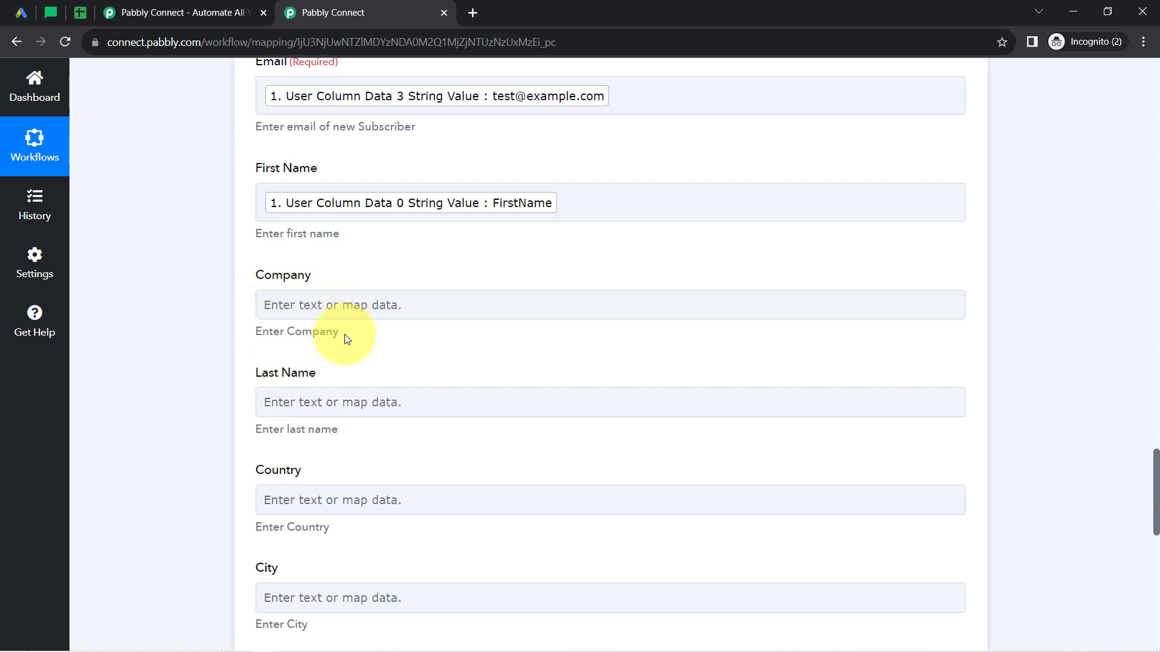
Map Last Name to User Column Data 1 String Value from the Google Lead Form data, searching for "last".
left_click(277, 410)
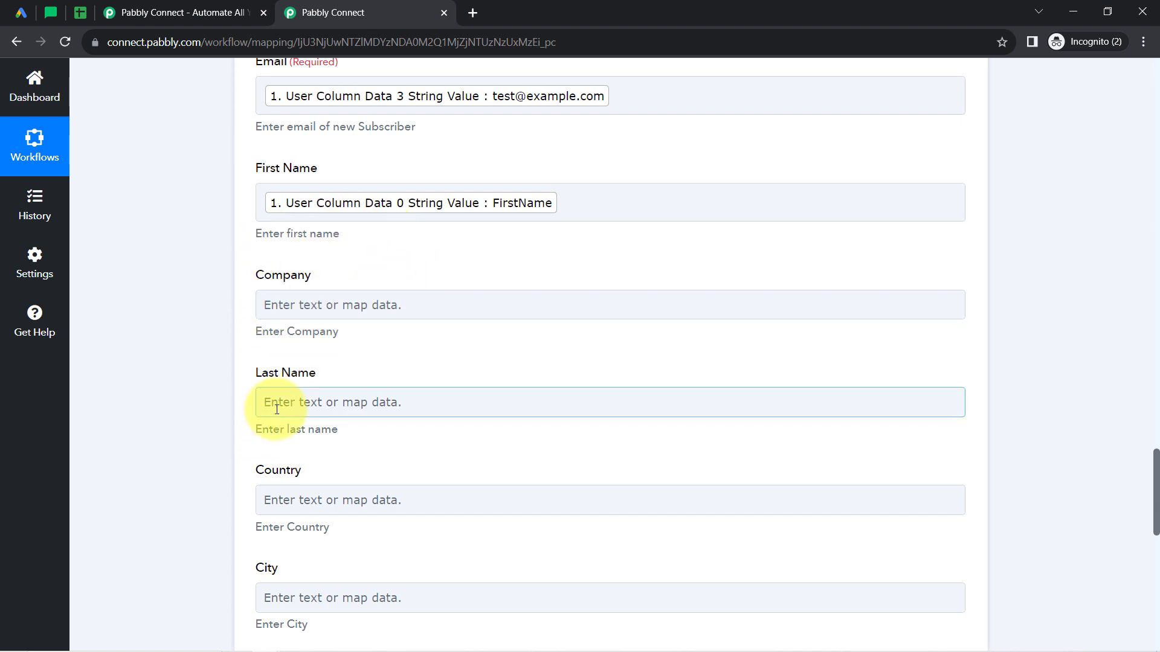
left_click(297, 470)
type("last")
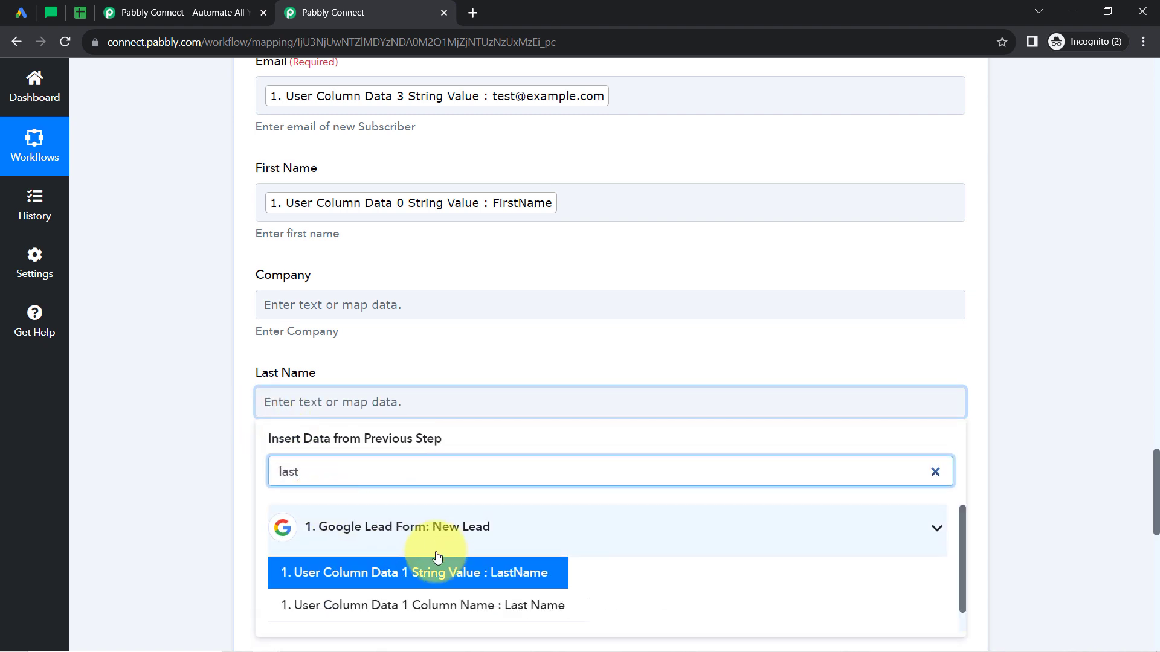
left_click(445, 573)
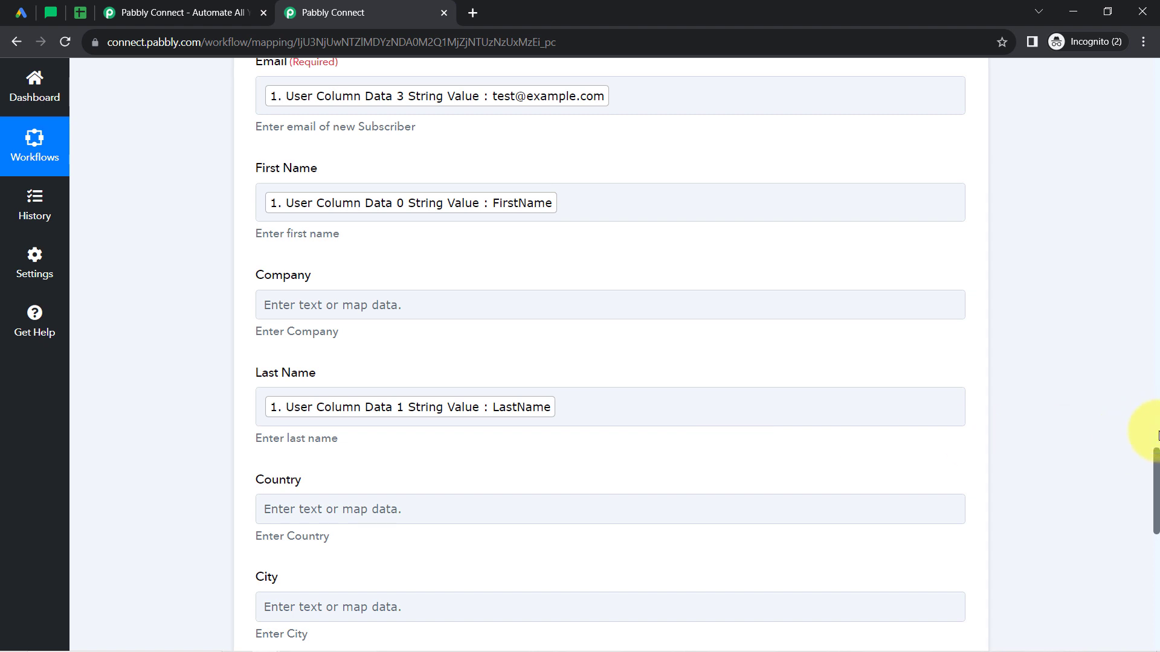
Map Phone to User Column Data 2 String Value from the Google Lead Form data, searching for "+".
left_click_drag(1155, 455, 1156, 530)
left_click(299, 228)
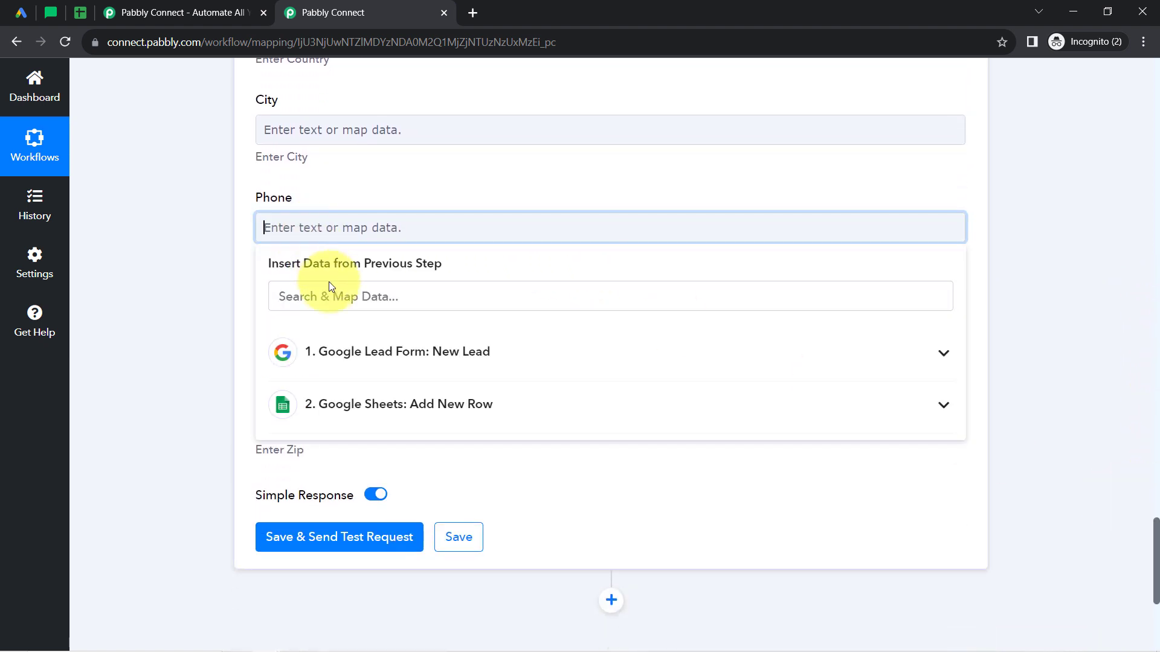
left_click(306, 298)
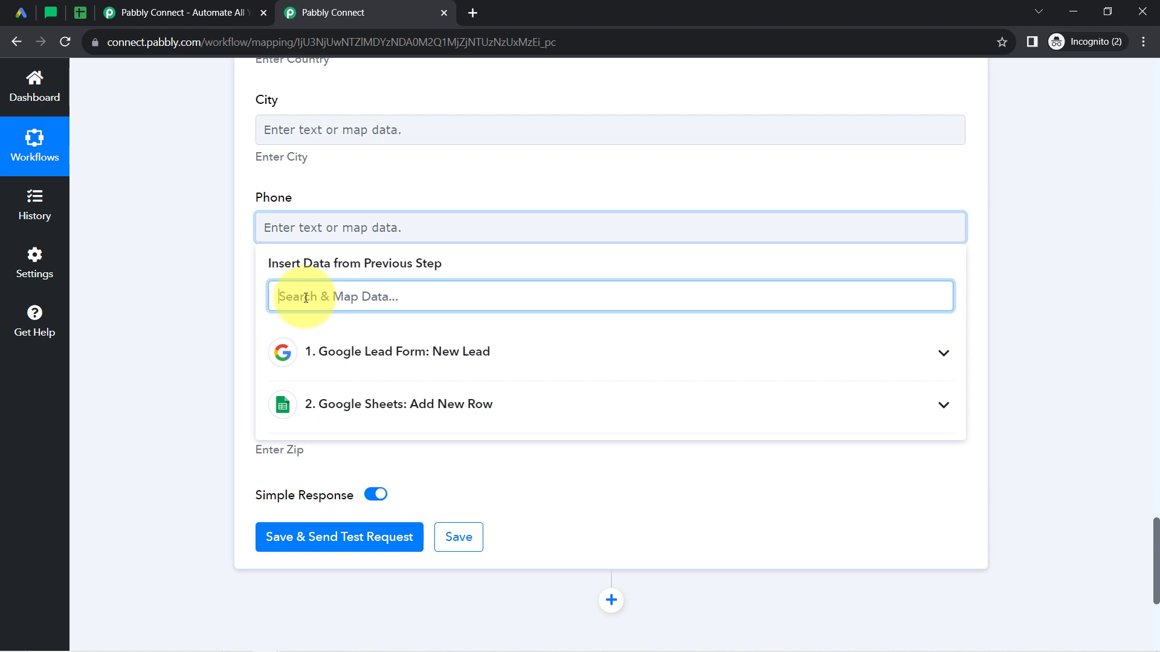
type("+")
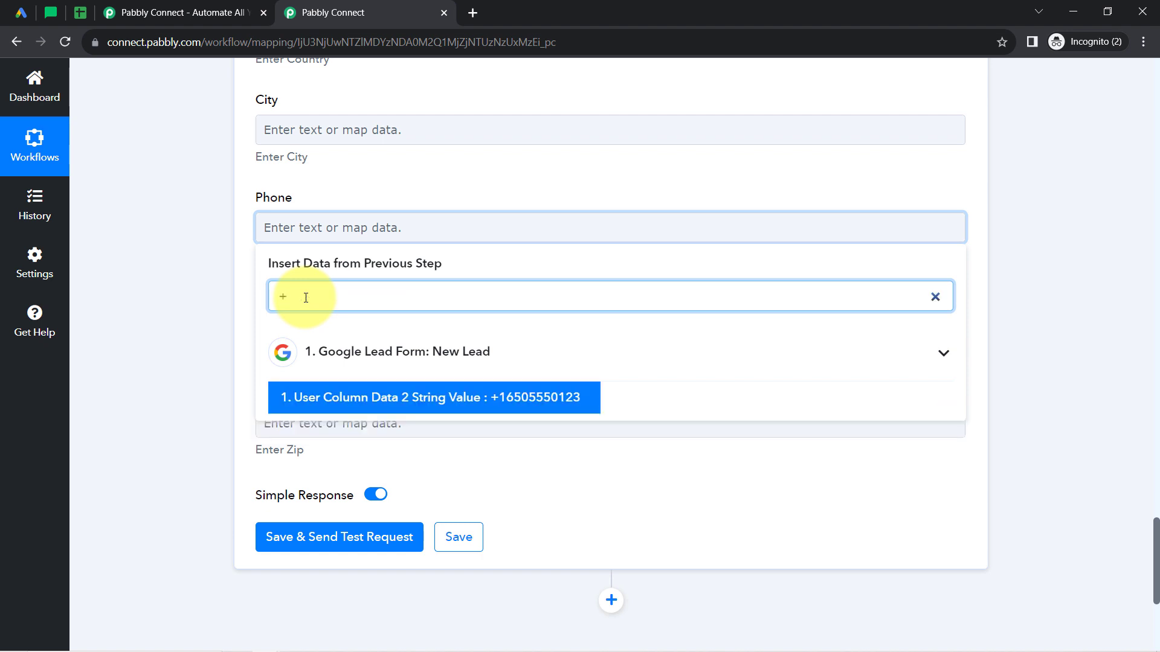
left_click(338, 403)
left_click(178, 360)
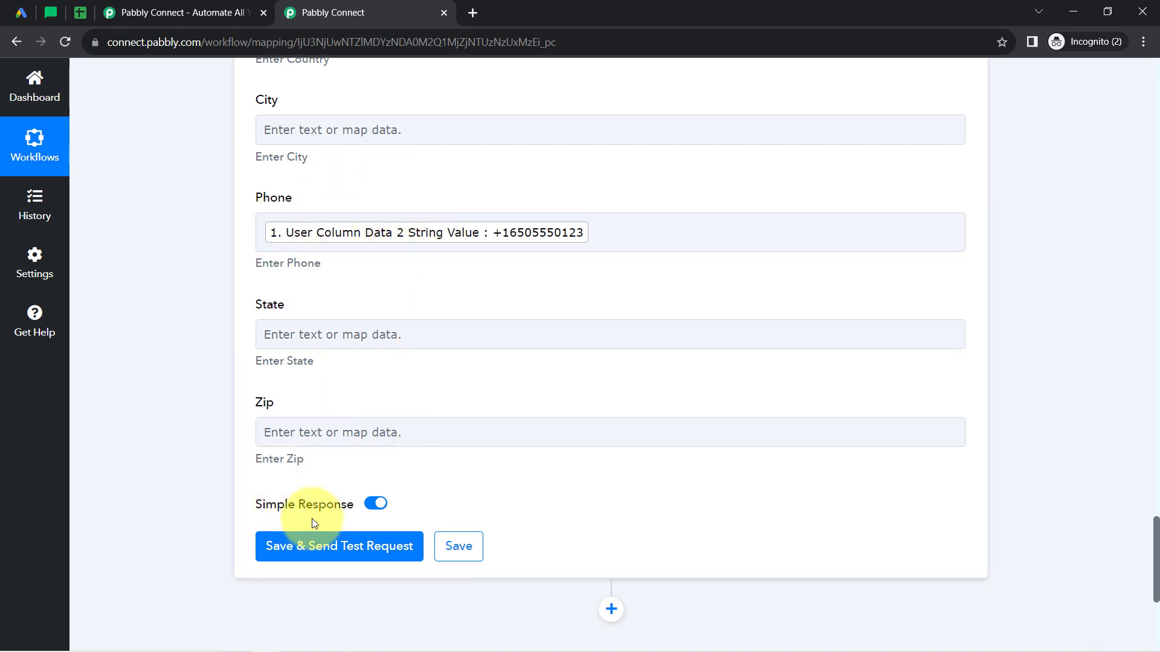
Switch to MailerLite and check the number of subscribers in the active subscribers list.
left_click(51, 12)
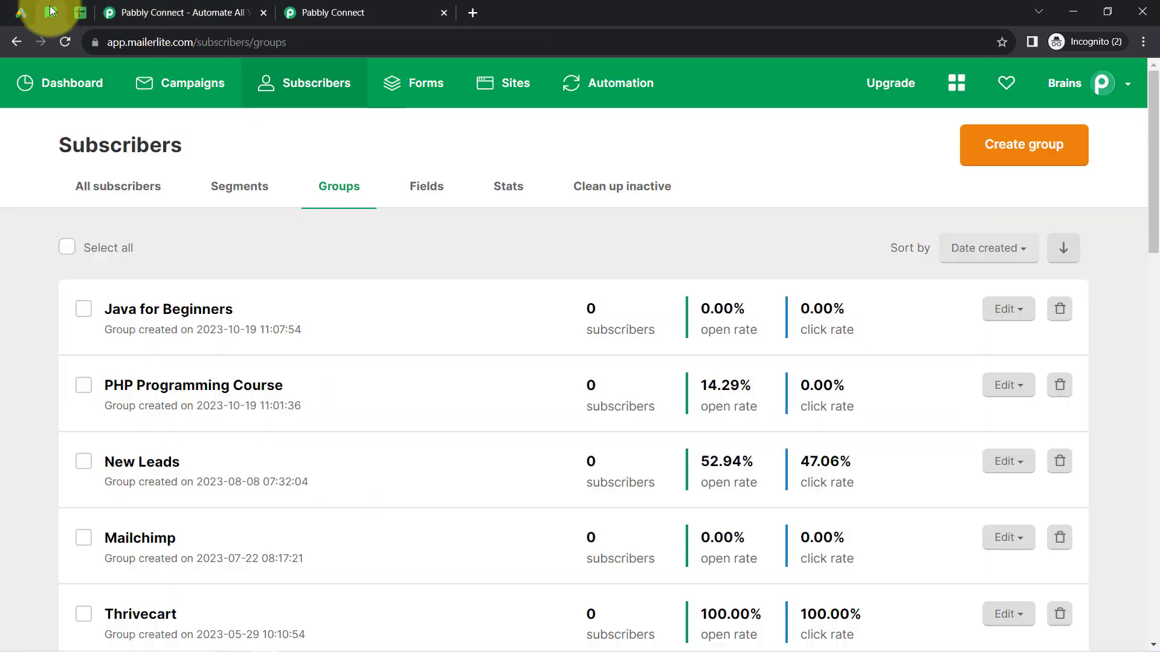
left_click(309, 82)
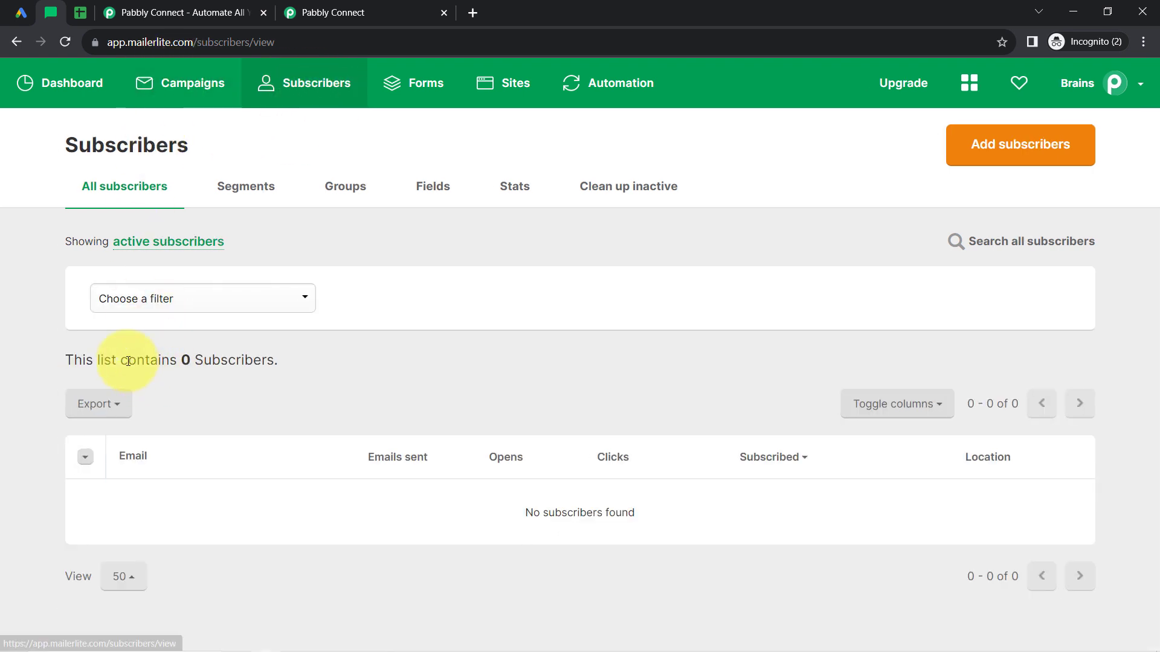
left_click_drag(128, 361, 230, 362)
Return to Pabbly Connect, save the MailerLite Classic action with a test request and review the received response.
left_click(290, 2)
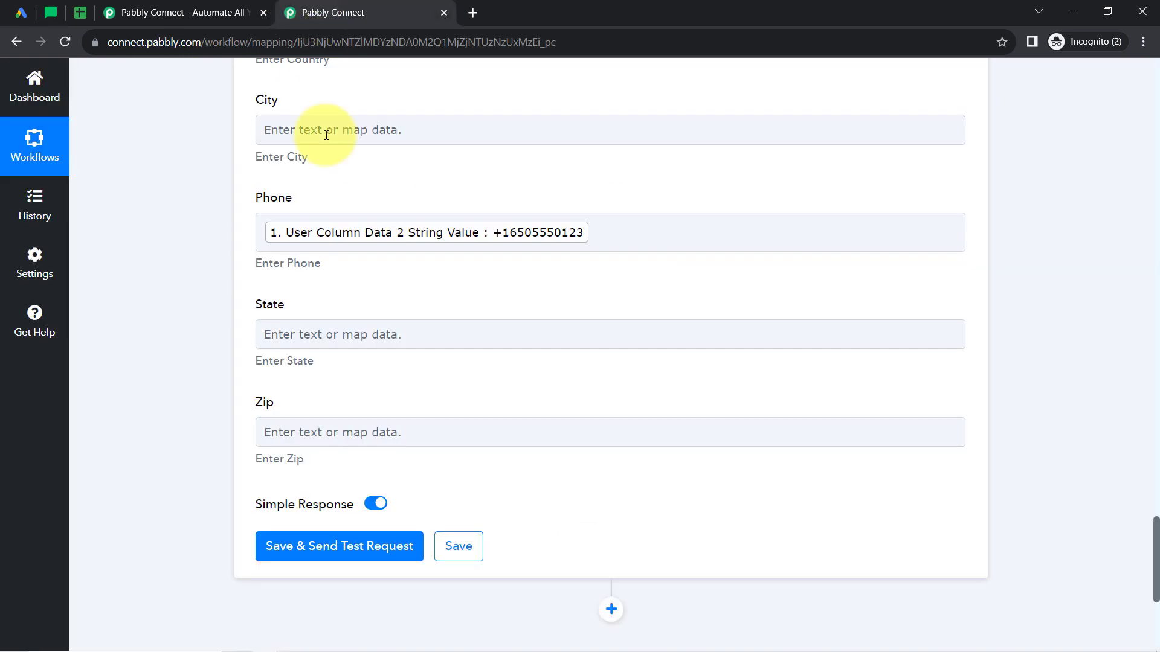
left_click(337, 552)
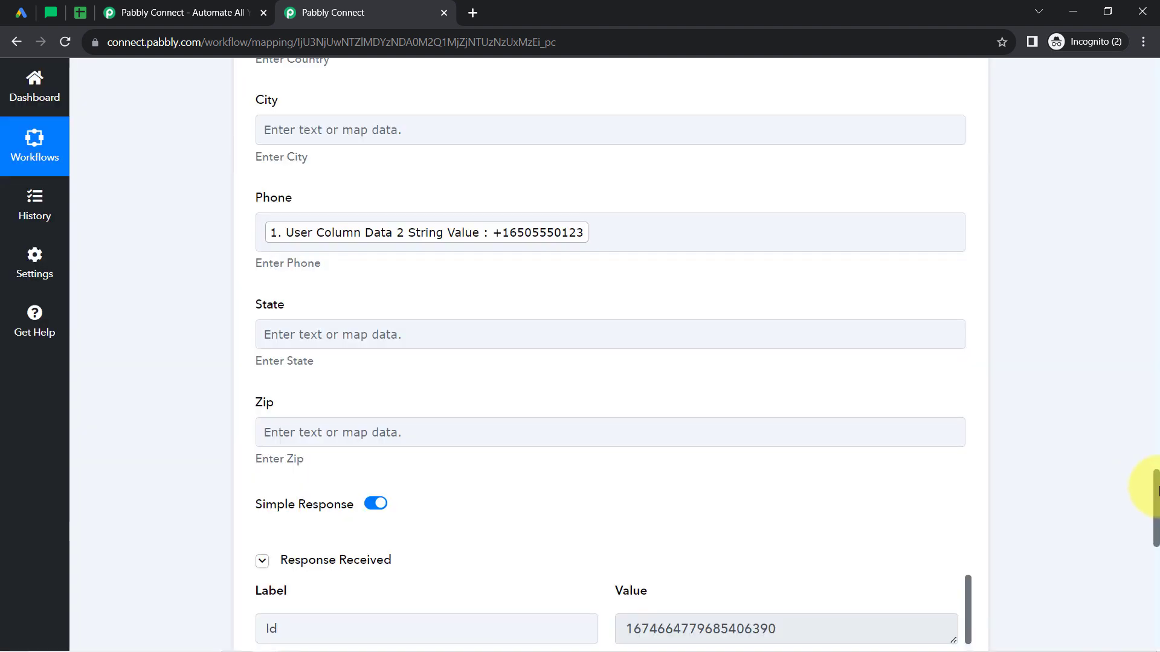
left_click_drag(1156, 489, 1157, 526)
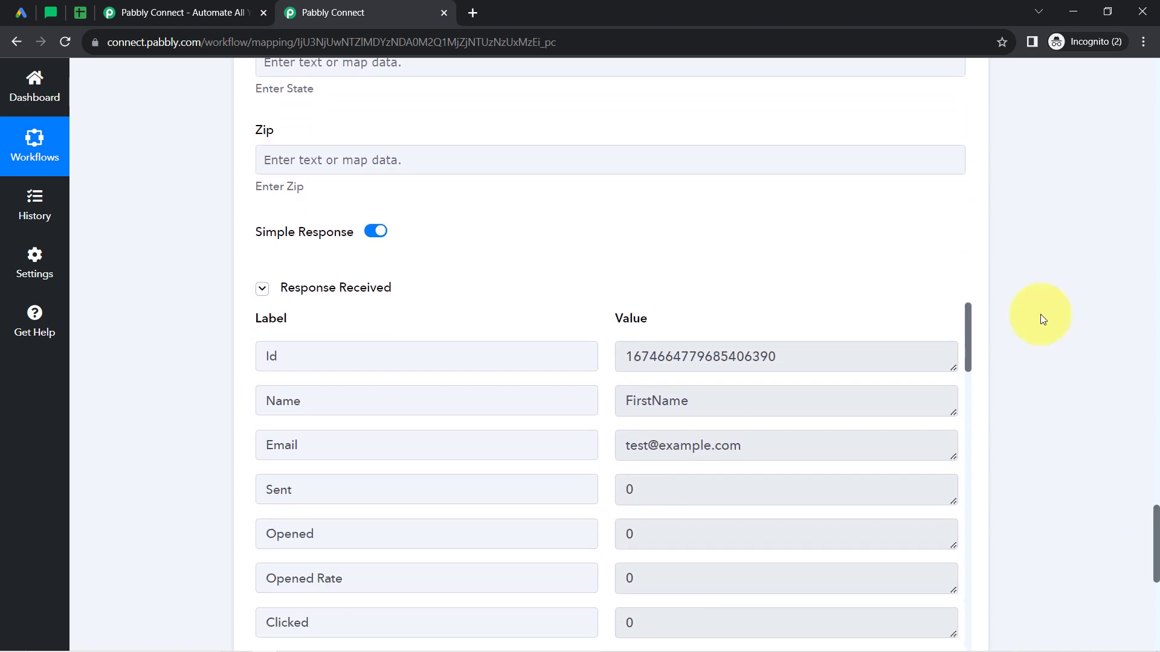
Switch to MailerLite, reload the Subscribers page, list all subscribers and open the test subscriber's profile.
left_click(60, 13)
left_click(64, 42)
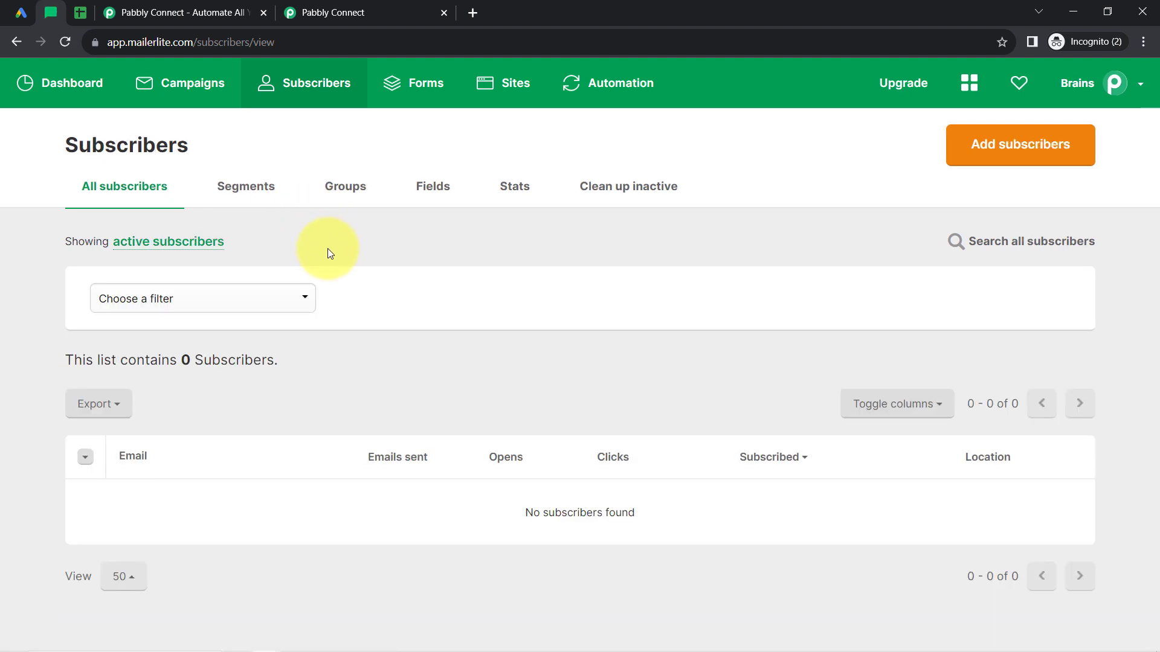
left_click_drag(543, 512, 629, 517)
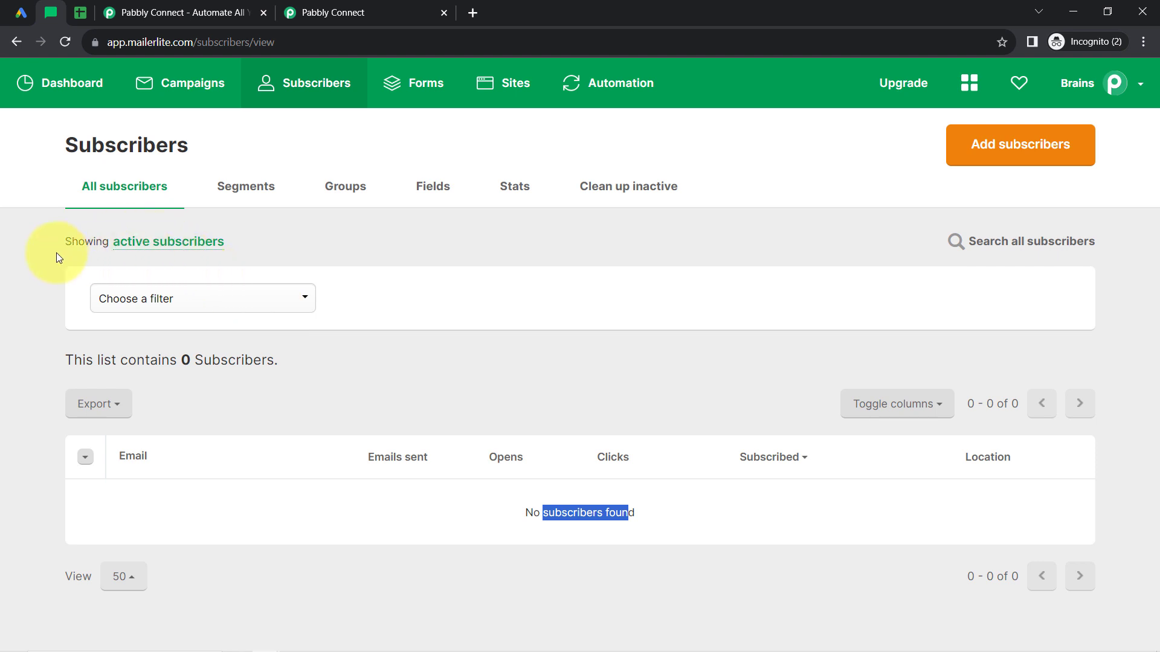
left_click(147, 244)
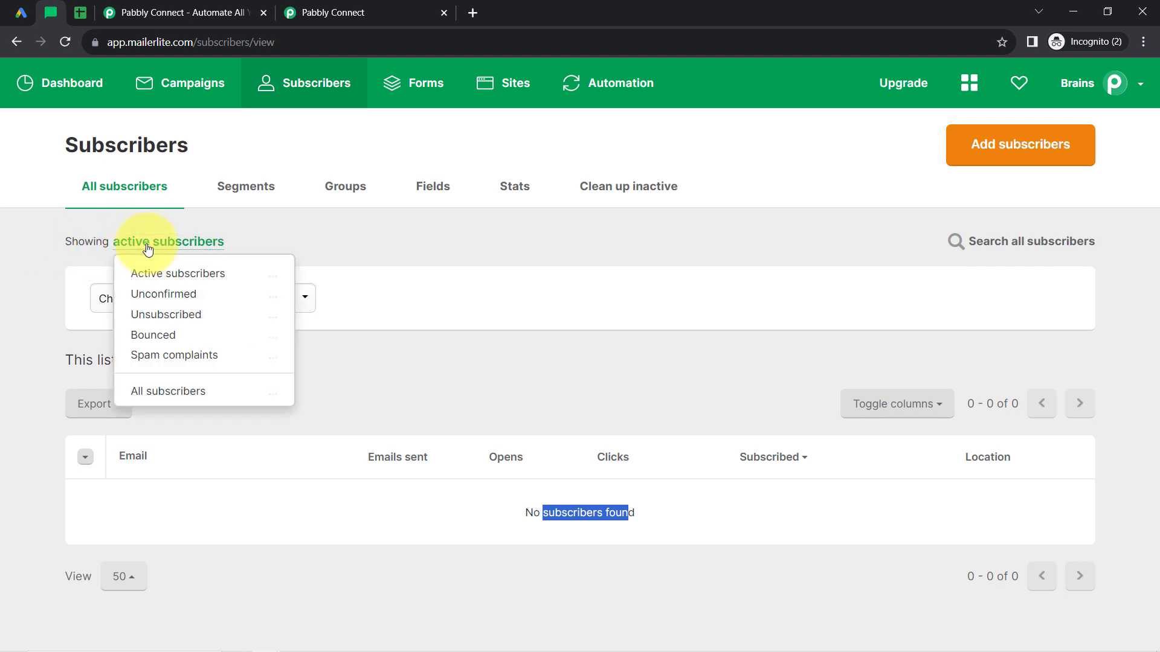
left_click(174, 394)
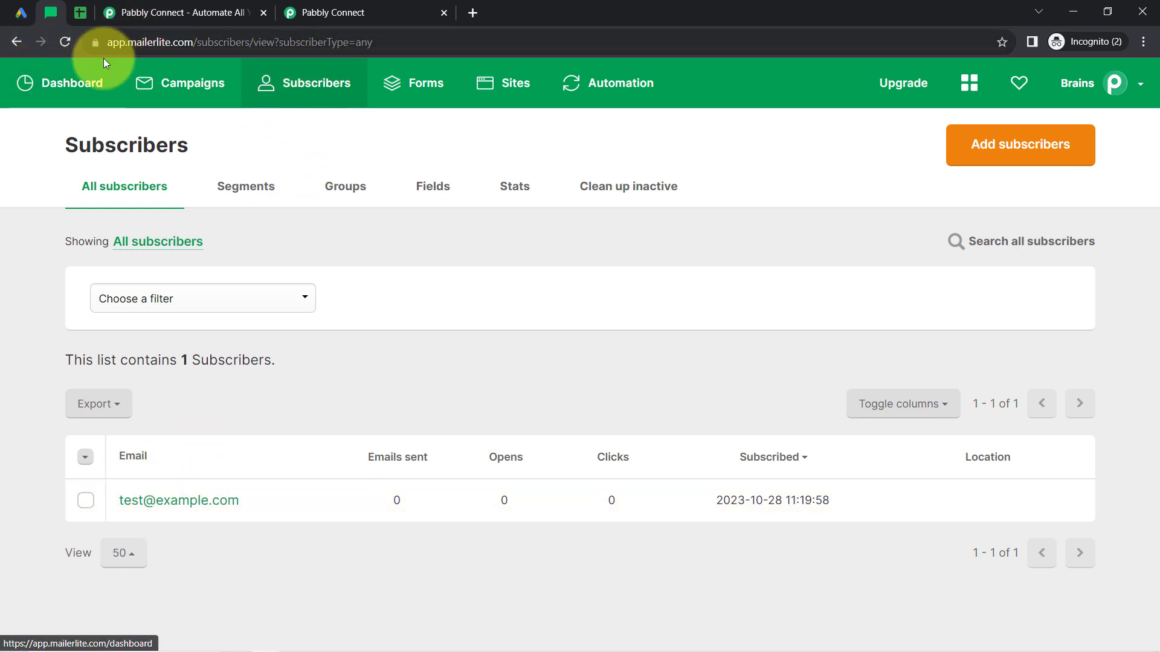
left_click(158, 503)
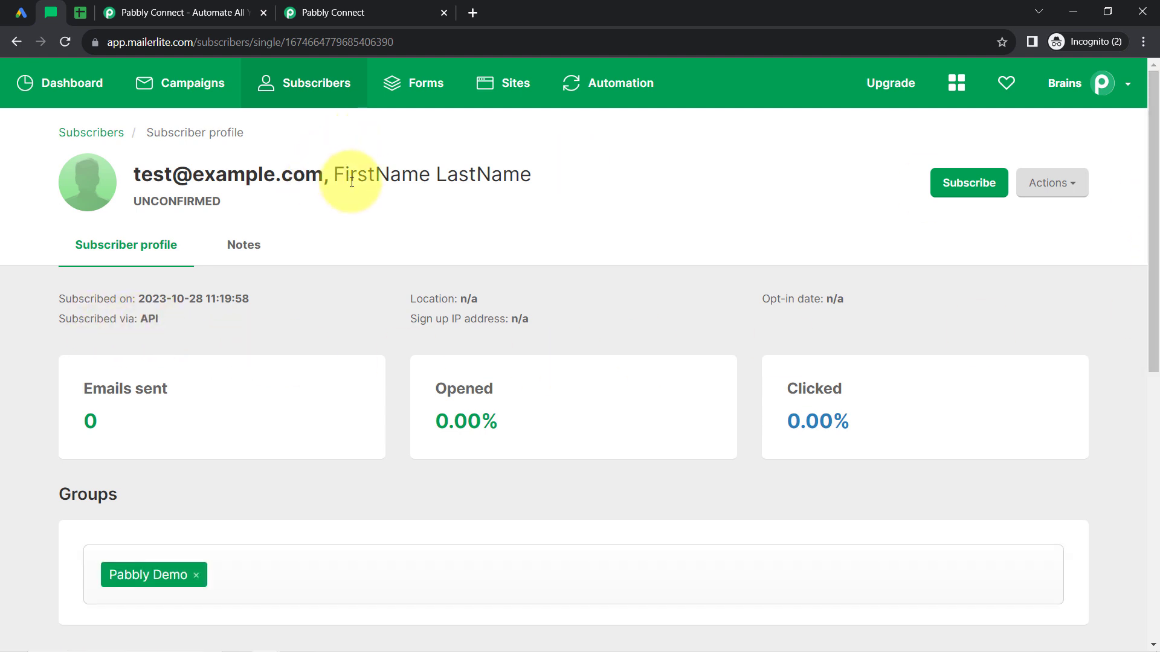
Review the test subscriber's first name, last name, confirmation status and phone number on the MailerLite profile.
double_click(375, 177)
double_click(490, 179)
left_click(240, 204)
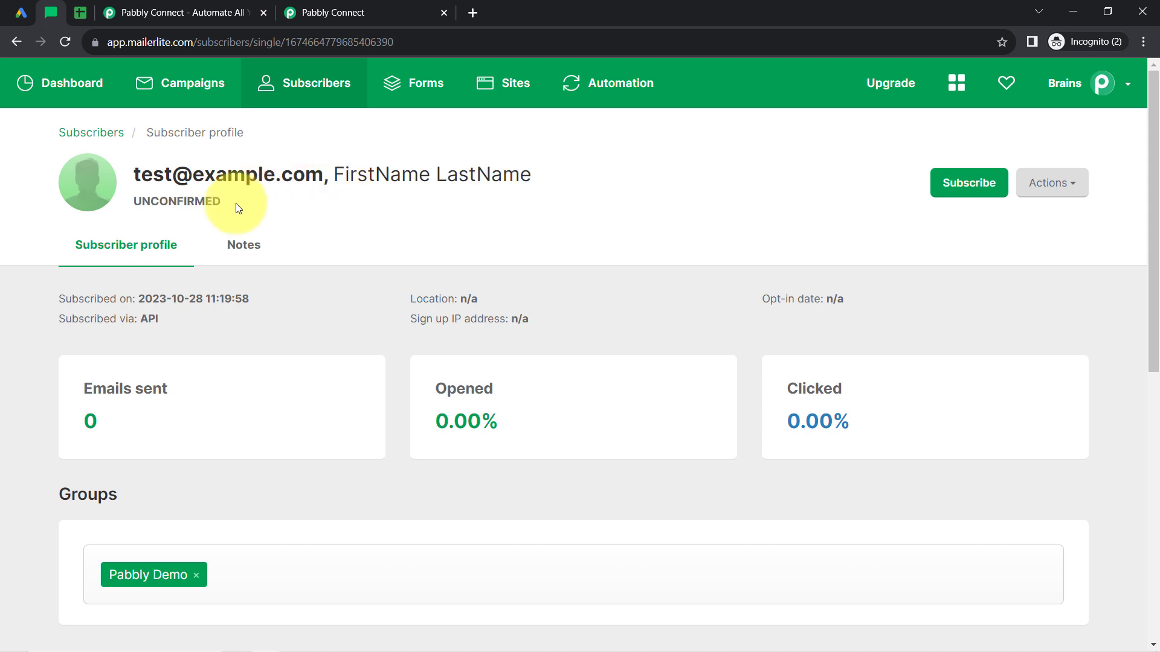
left_click_drag(140, 207, 186, 205)
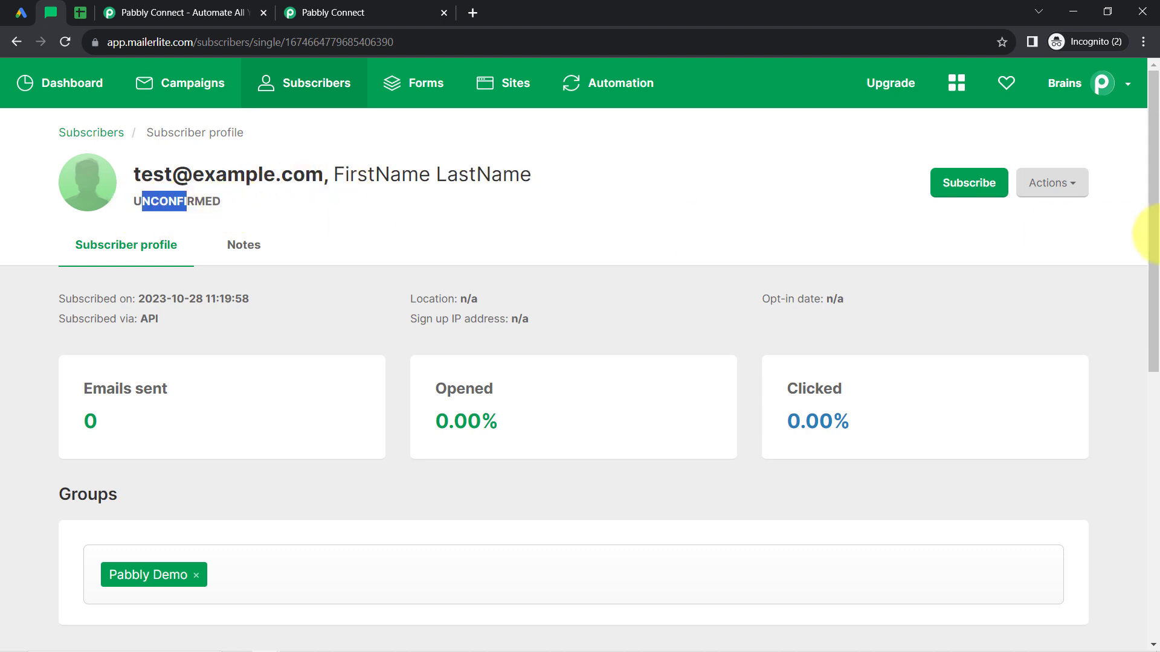
scroll(1147, 290, "down", 2)
left_click_drag(1150, 287, 1148, 538)
double_click(633, 293)
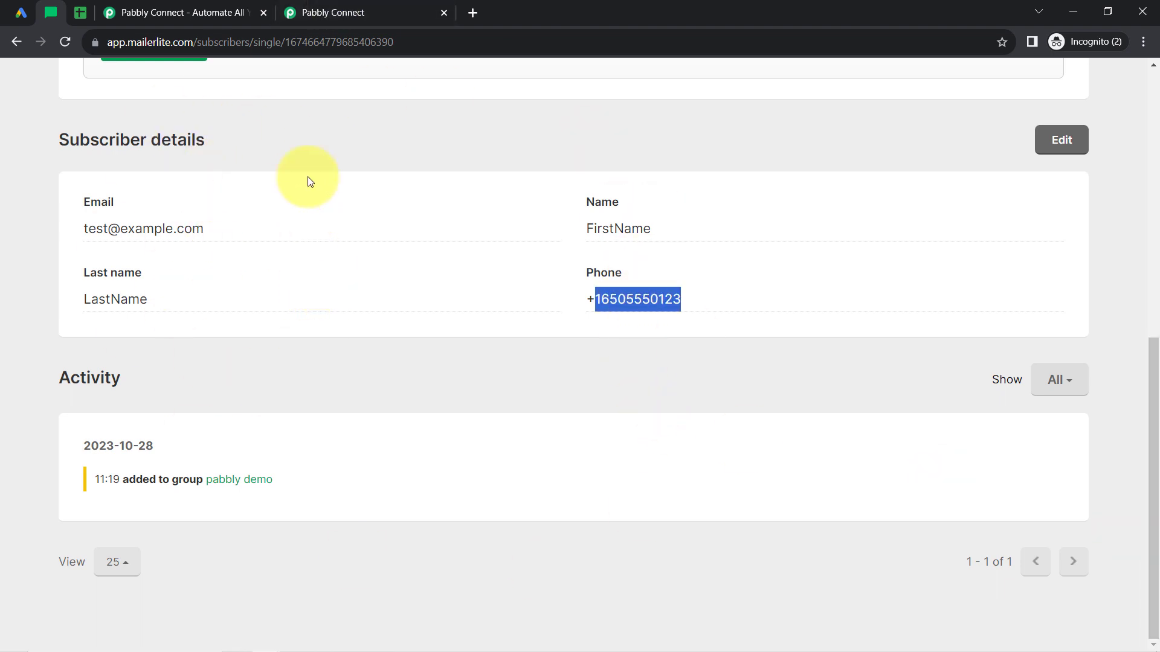
Close the extra Pabbly Connect page, switch to the workflow and collapse its Google Lead Form, Google Sheets and MailerLite Classic steps.
left_click(262, 13)
left_click(145, 7)
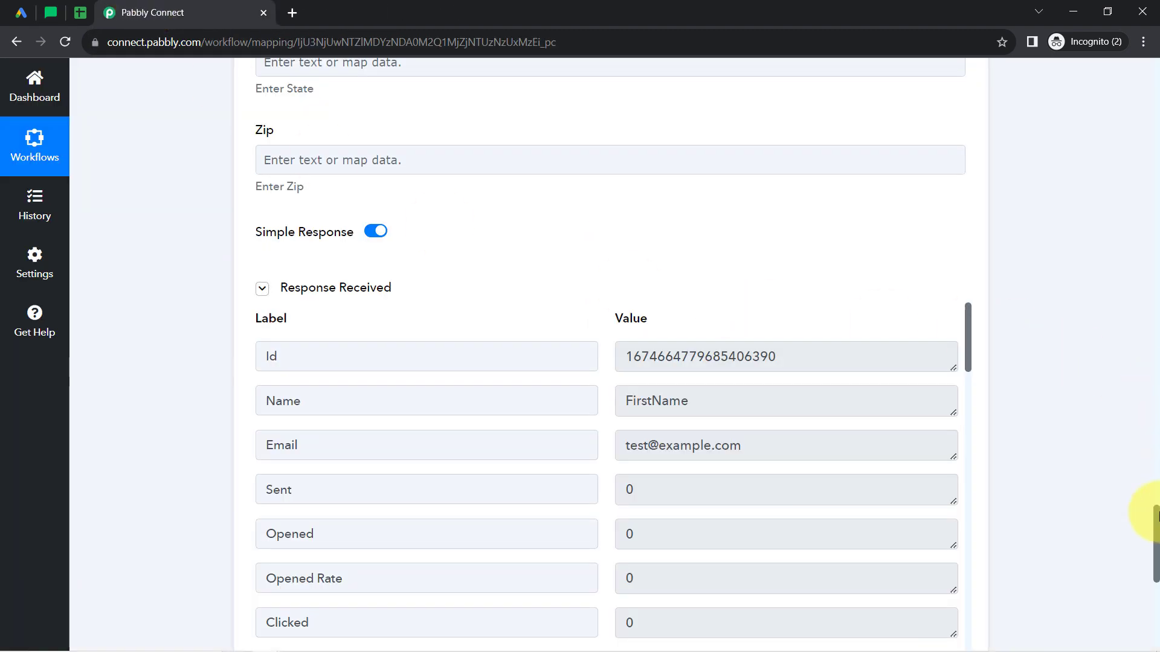
left_click_drag(1157, 536, 1130, 84)
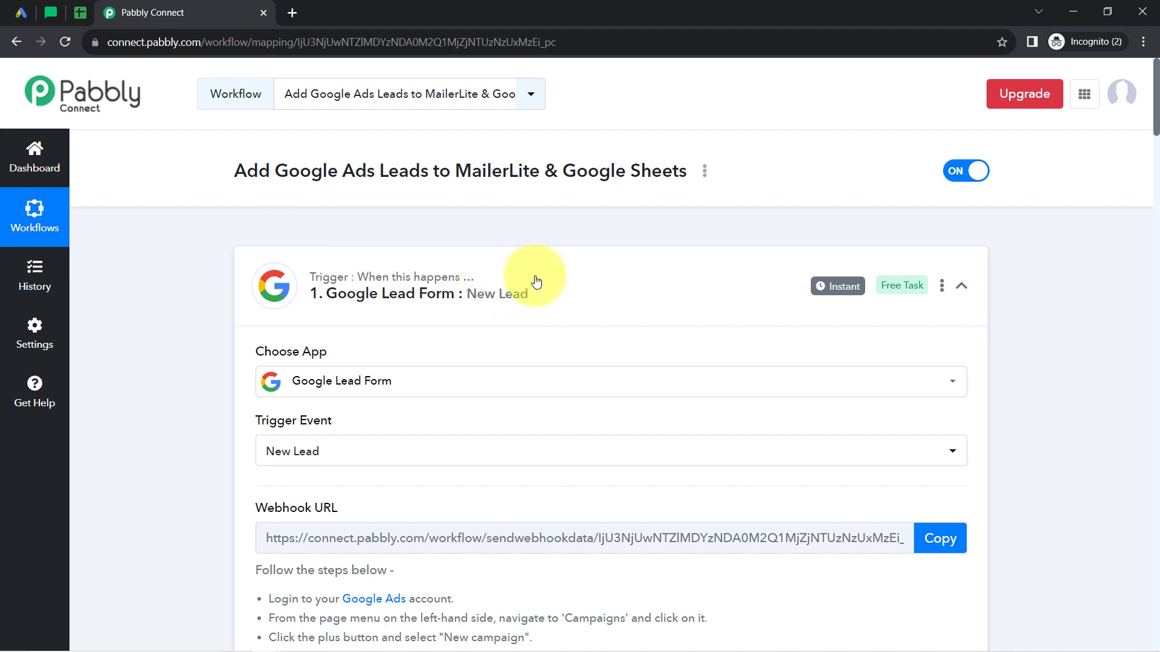
mouse_move(471, 270)
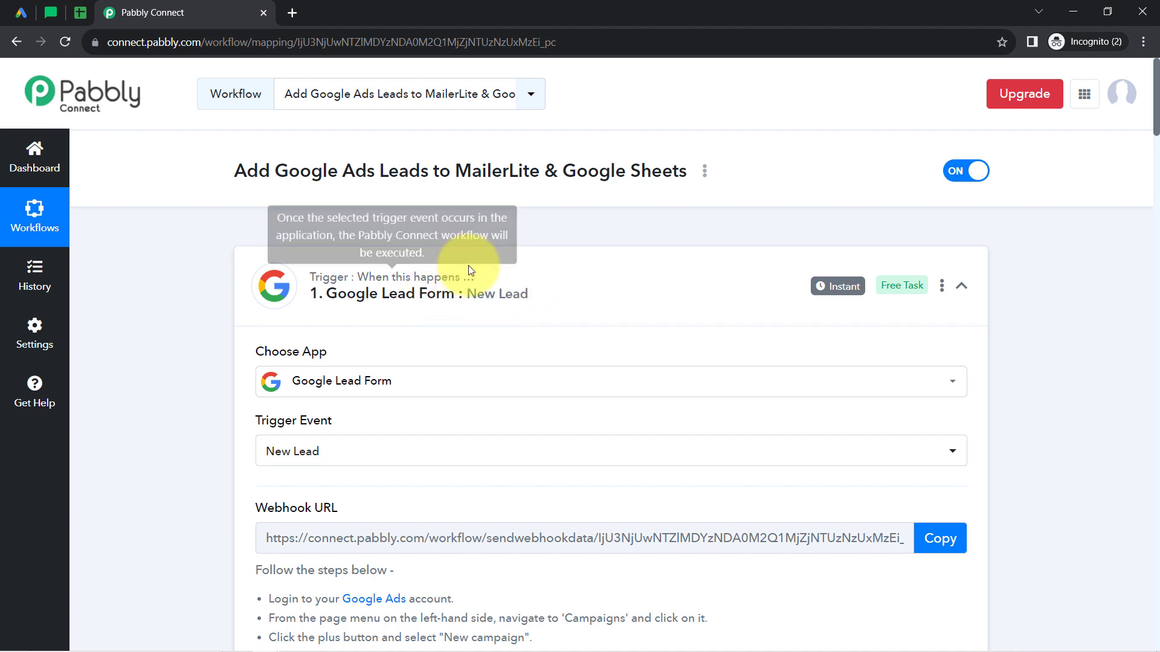
left_click(445, 302)
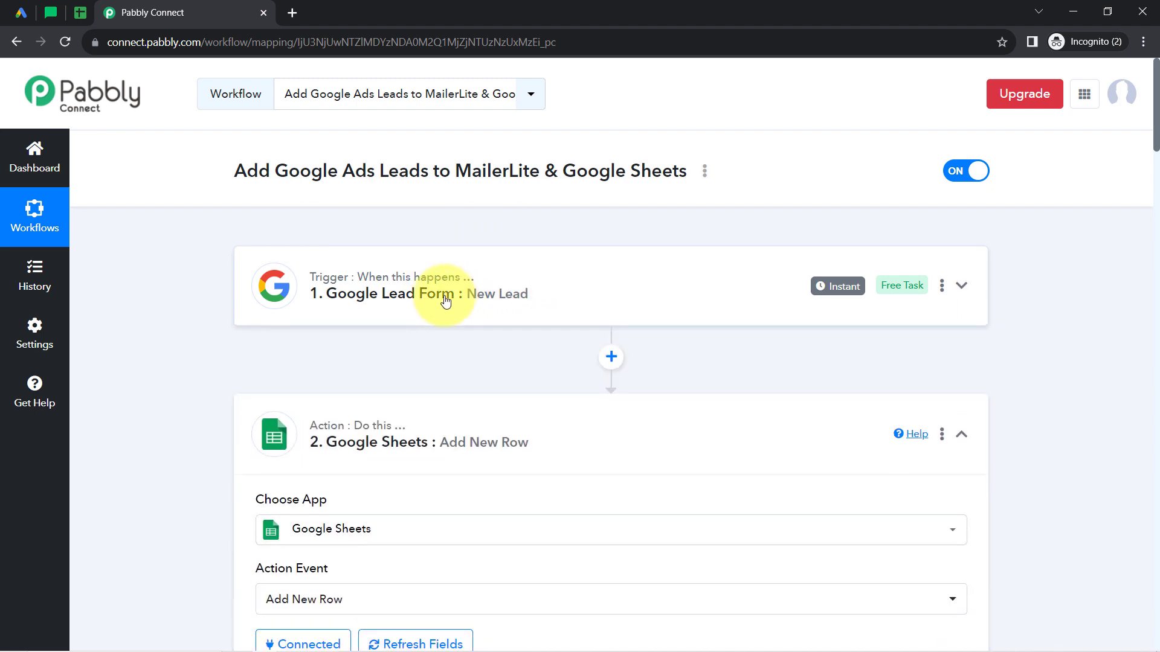
left_click(386, 445)
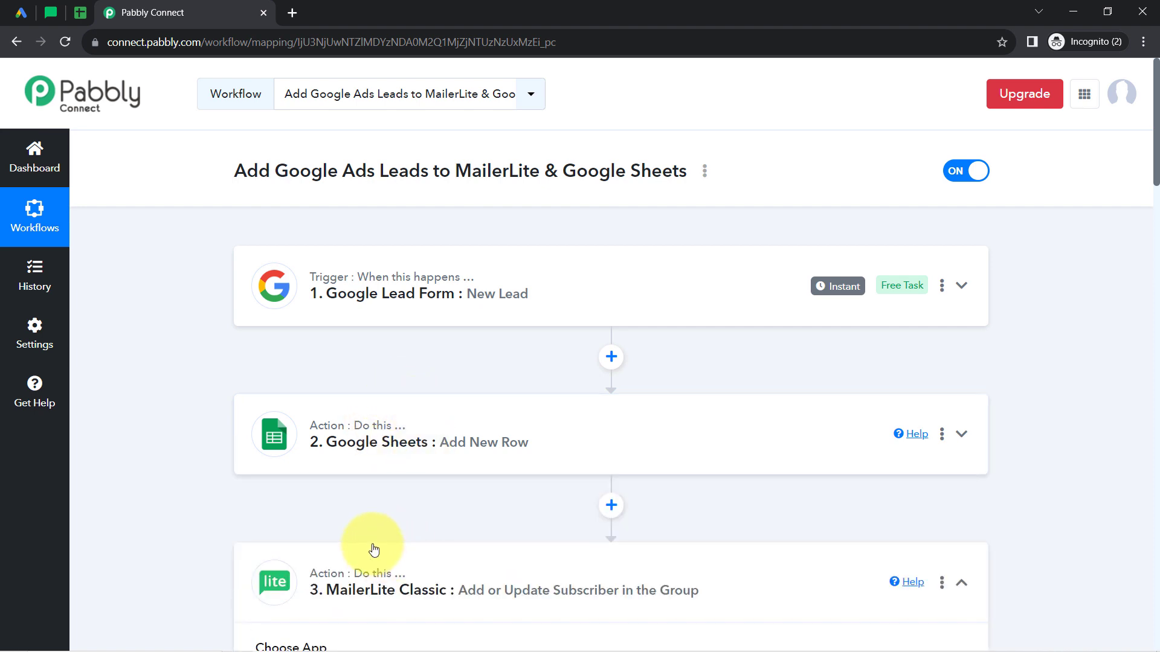
mouse_move(375, 547)
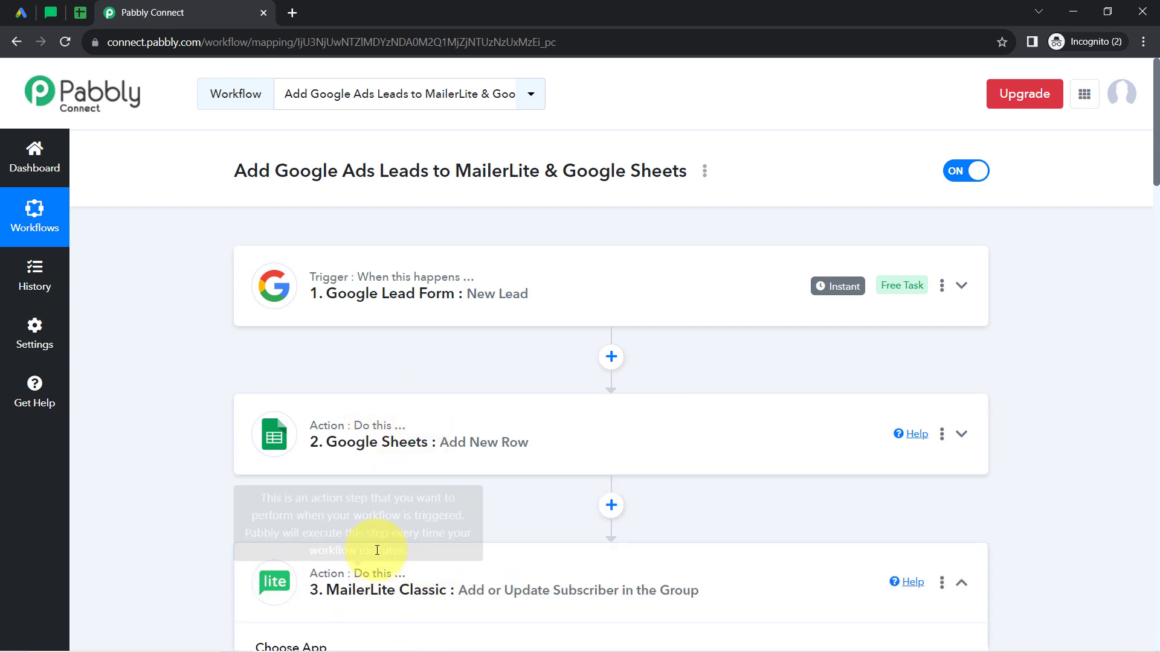
left_click(398, 595)
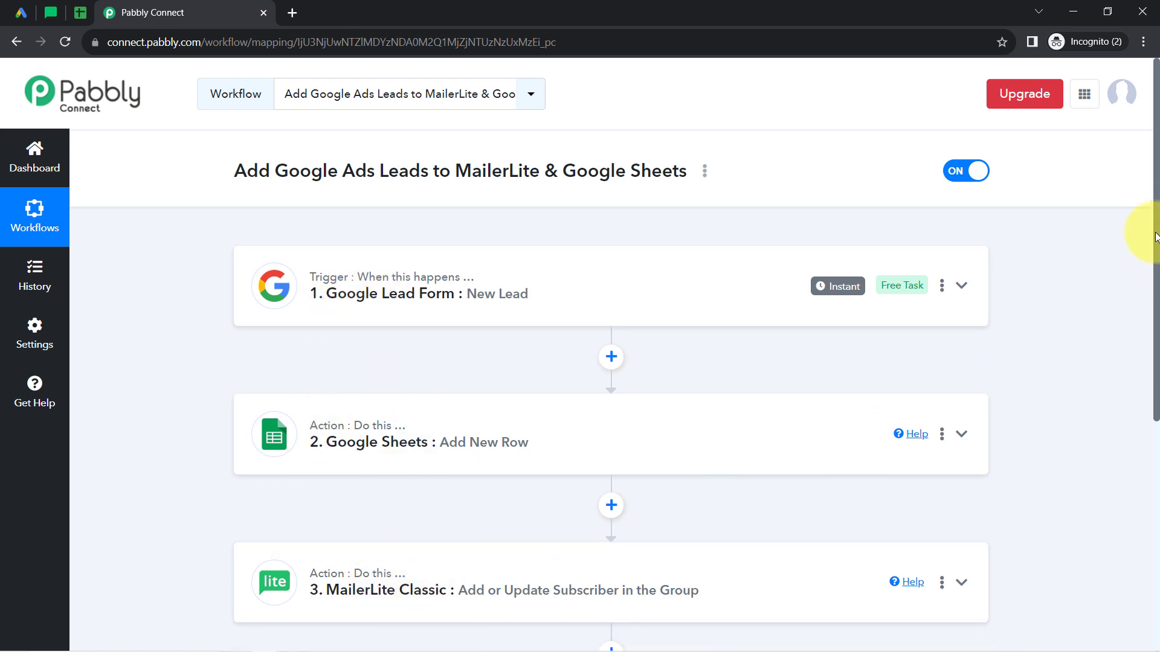
scroll(1142, 290, "down", 2)
scroll(1140, 242, "up", 2)
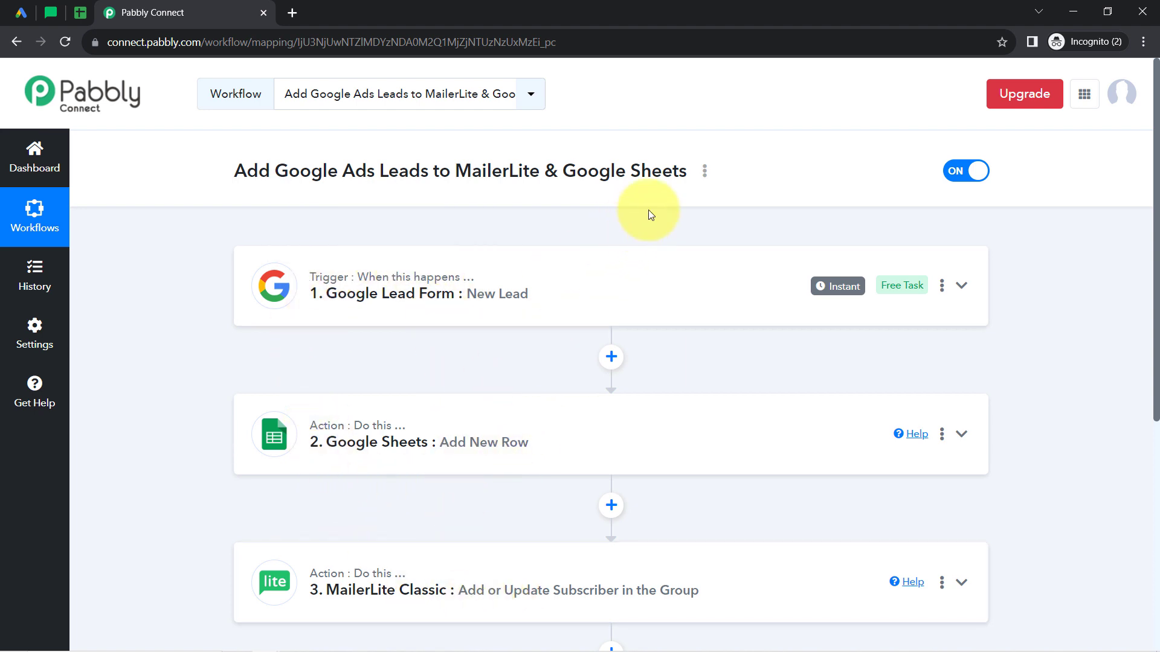
Open the sharing options of the Add Google Ads Leads to MailerLite & Google Sheets workflow, copy its share link and close the dialog.
left_click(704, 173)
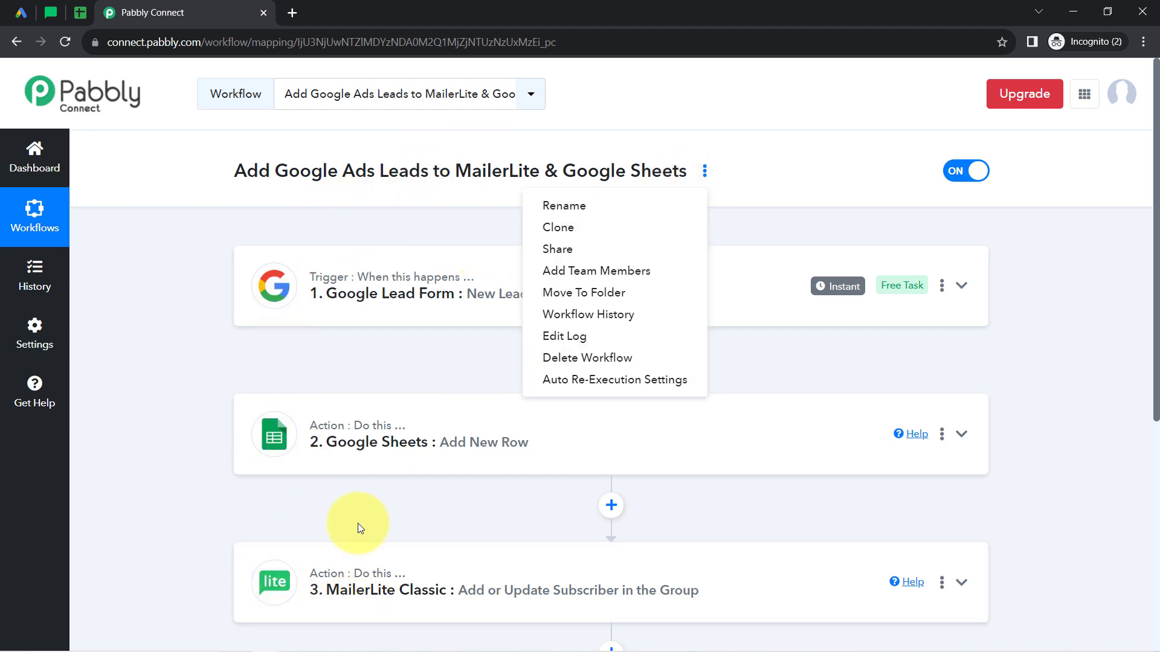
left_click(607, 251)
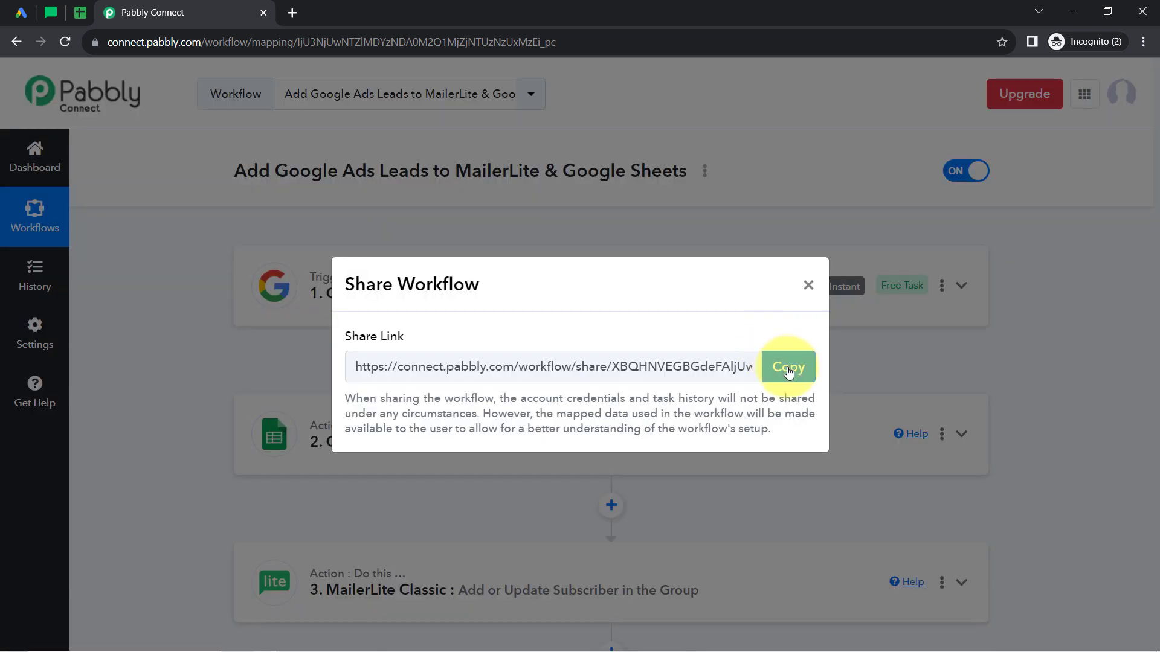
left_click(781, 364)
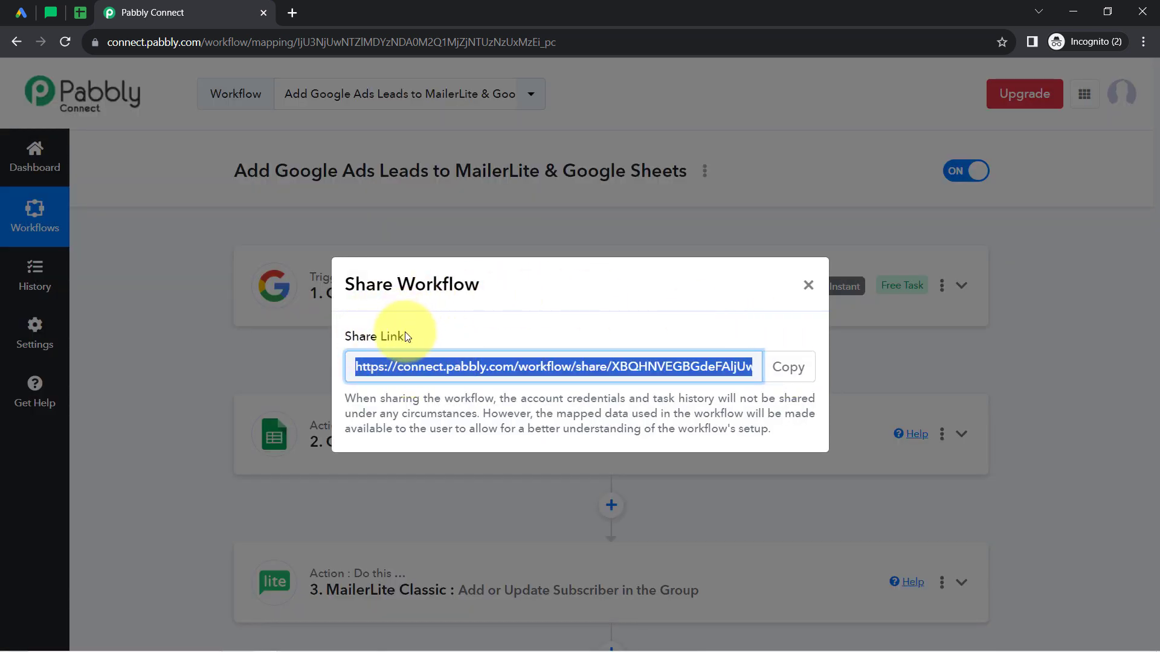
left_click(809, 286)
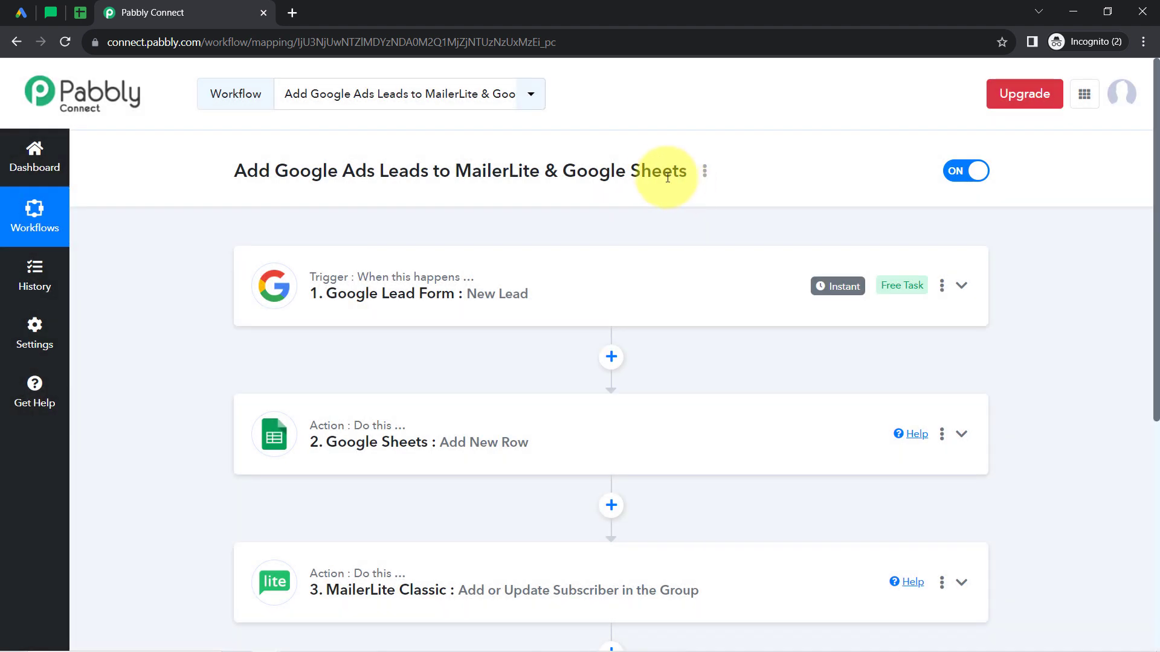